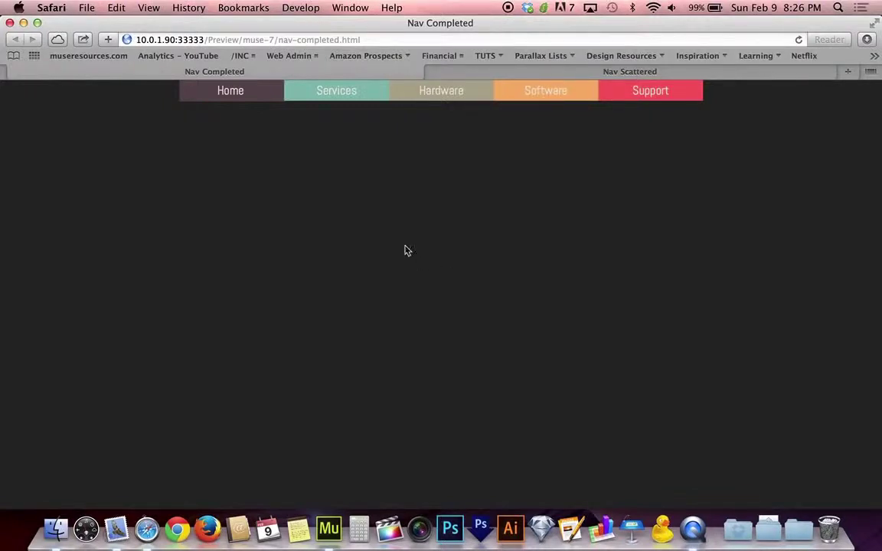
Step: Examine the drop-down panels of each navigation item on the Nav Completed and Nav Scattered preview pages
{"action": "mouse_move", "coordinate": [268, 104]}
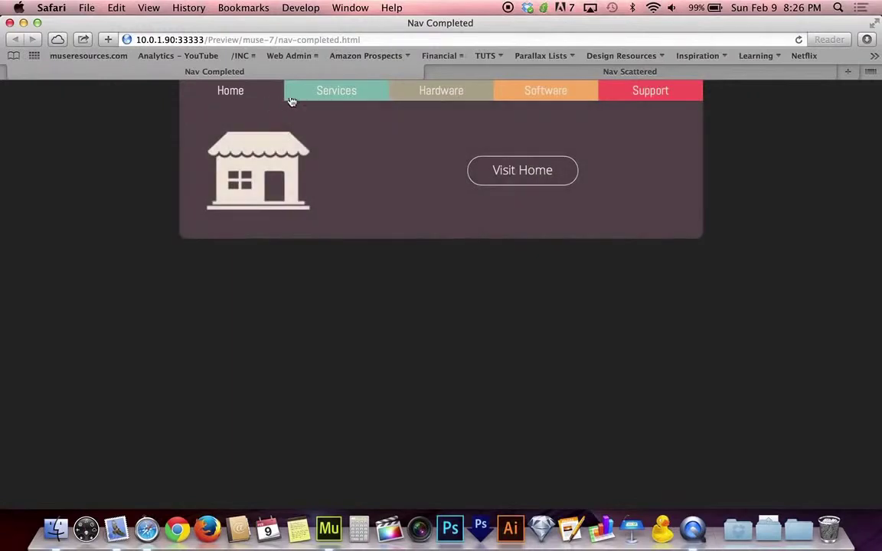
{"action": "mouse_move", "coordinate": [449, 95]}
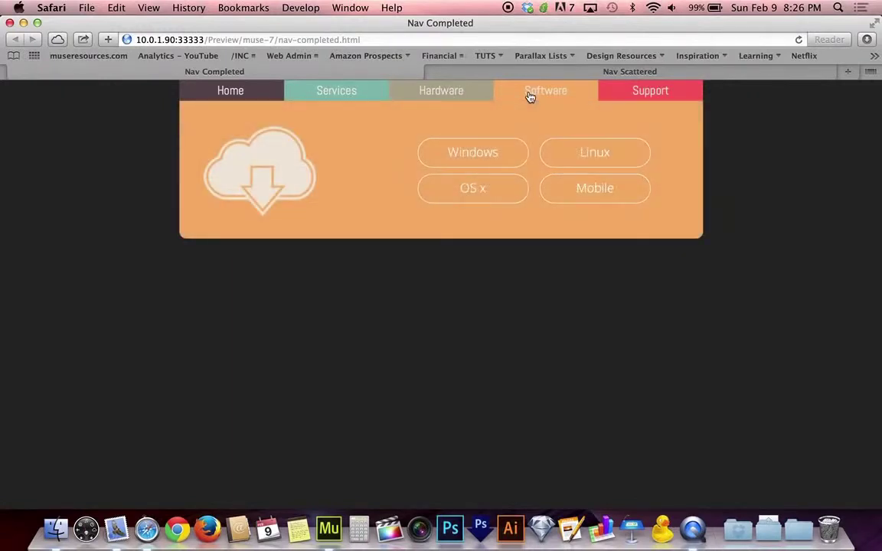
{"action": "mouse_move", "coordinate": [569, 92]}
{"action": "mouse_move", "coordinate": [665, 108]}
{"action": "left_click", "coordinate": [534, 73]}
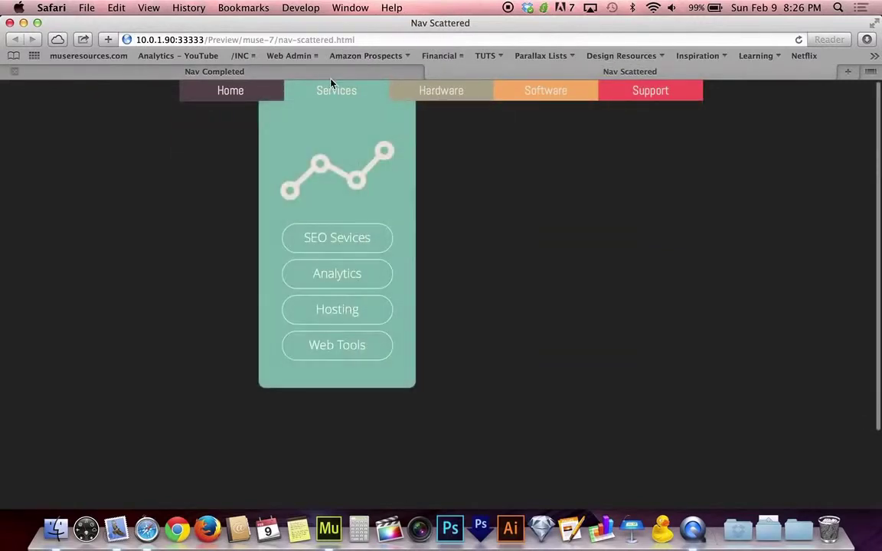
{"action": "mouse_move", "coordinate": [247, 93]}
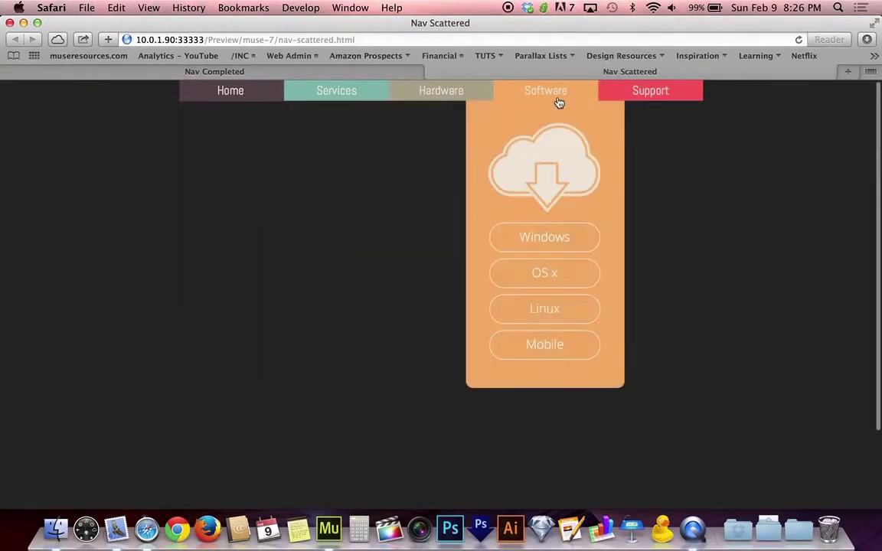
{"action": "mouse_move", "coordinate": [645, 98]}
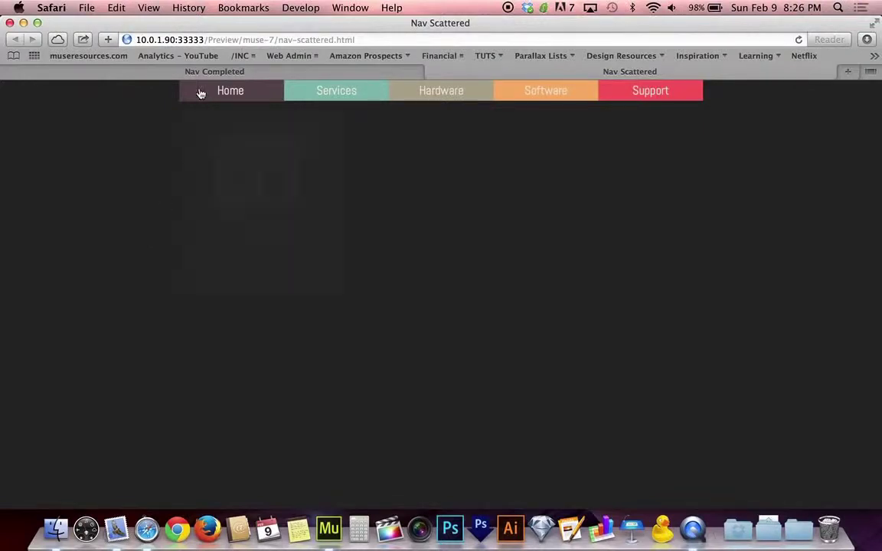
{"action": "left_click", "coordinate": [183, 71]}
{"action": "mouse_move", "coordinate": [254, 134]}
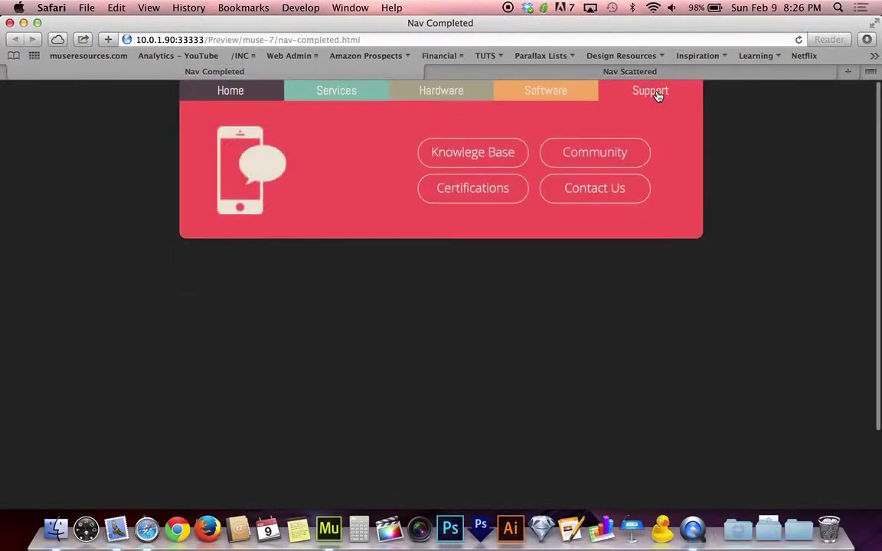
{"action": "mouse_move", "coordinate": [616, 98]}
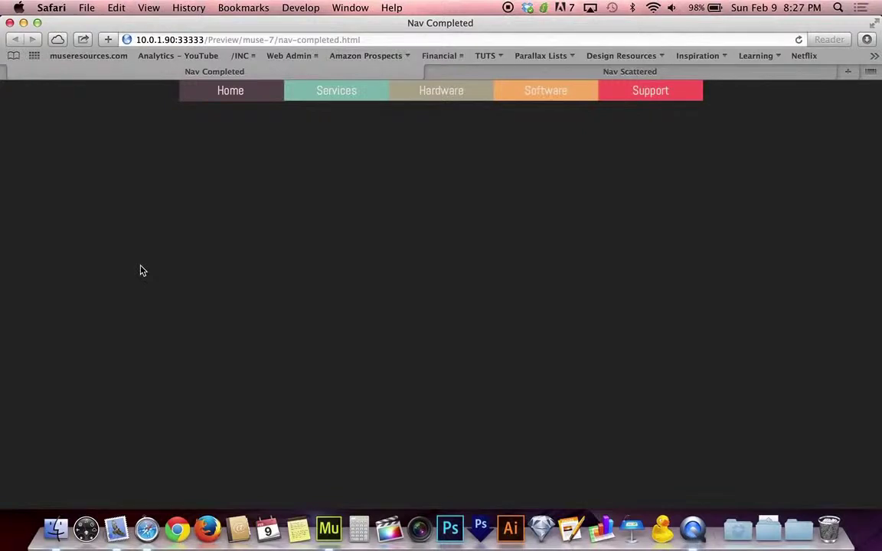
Step: Switch to Adobe Muse with the Nav Practice page and show the Widgets Library
{"action": "key", "text": "super+w"}
{"action": "left_click", "coordinate": [258, 270]}
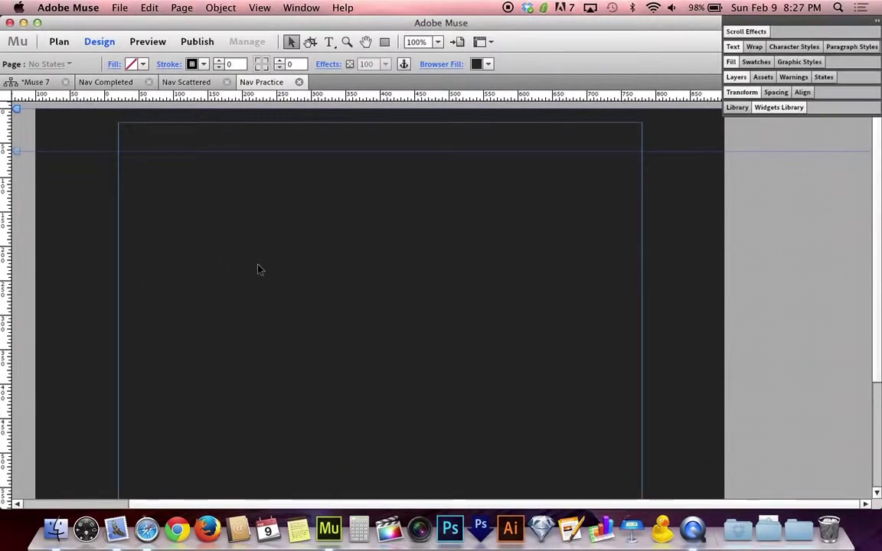
{"action": "left_click", "coordinate": [737, 108]}
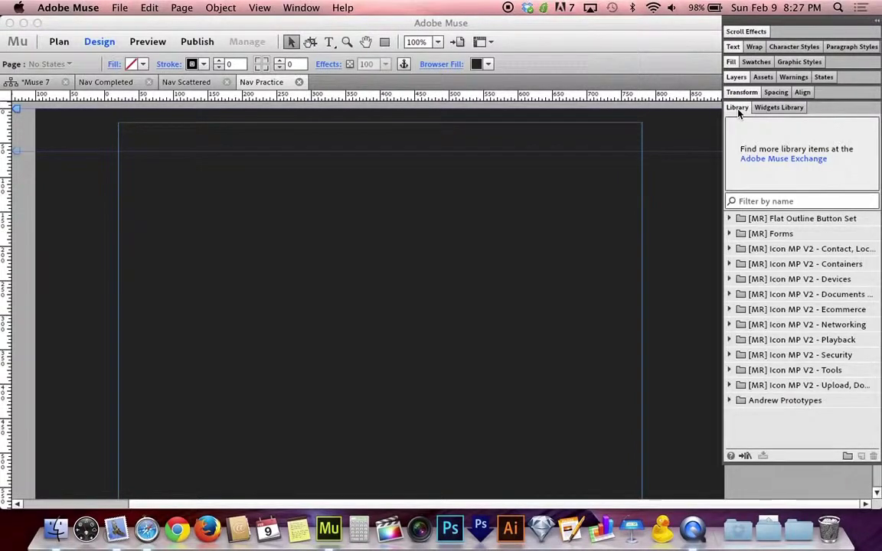
{"action": "left_click", "coordinate": [785, 109]}
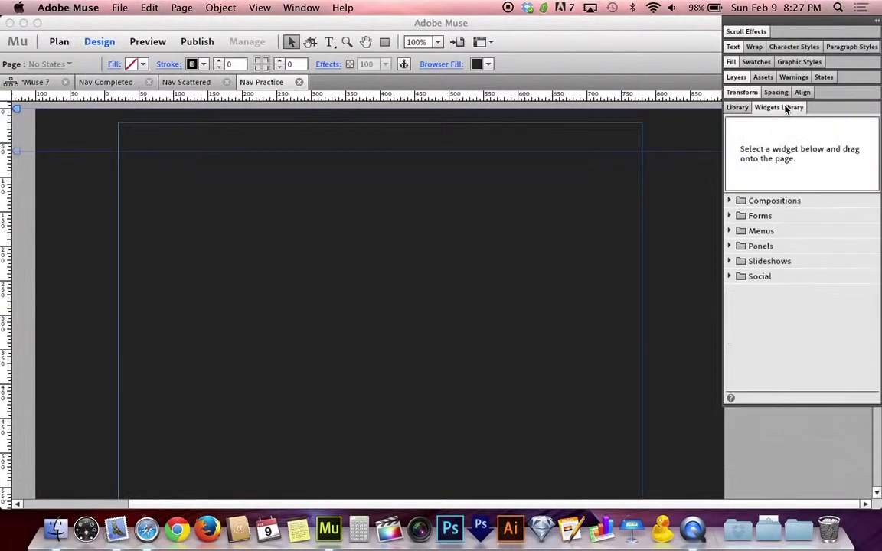
{"action": "left_click", "coordinate": [741, 108]}
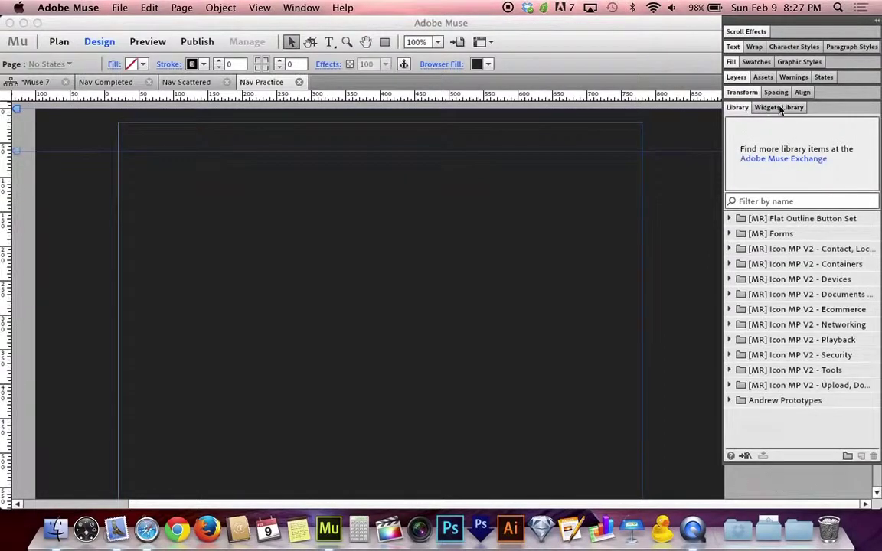
{"action": "left_click", "coordinate": [781, 110]}
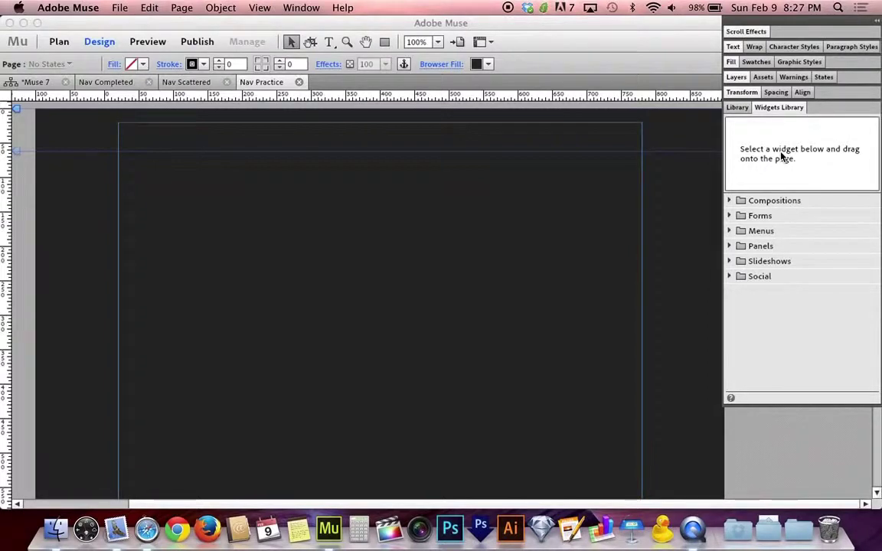
Step: Place a Featured News composition widget on the page and position it at about X 105, Y 121
{"action": "left_click", "coordinate": [730, 202]}
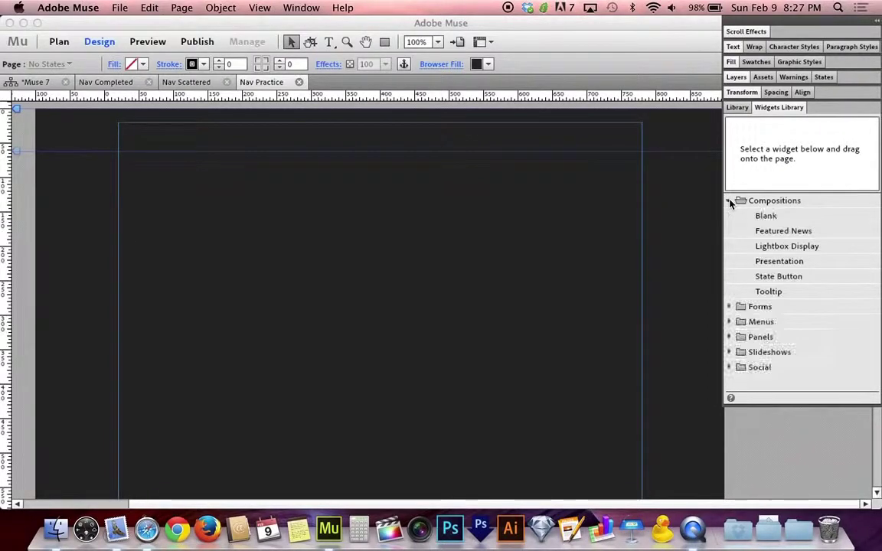
{"action": "left_click", "coordinate": [783, 231]}
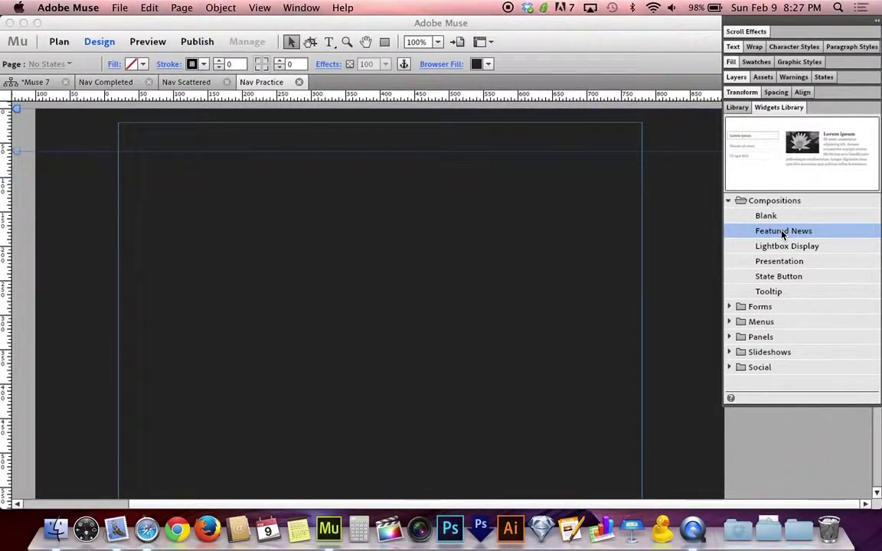
{"action": "left_click_drag", "start_coordinate": [783, 233], "coordinate": [398, 280]}
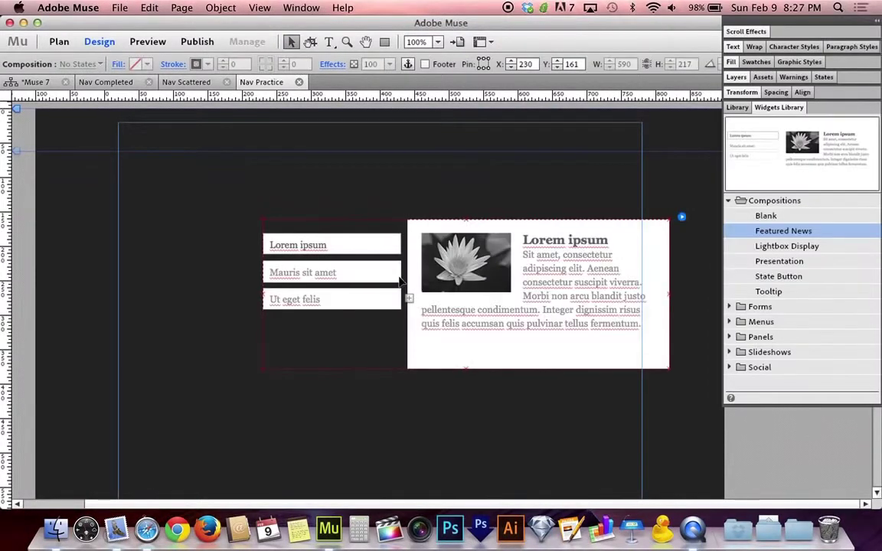
{"action": "left_click_drag", "start_coordinate": [469, 288], "coordinate": [374, 274]}
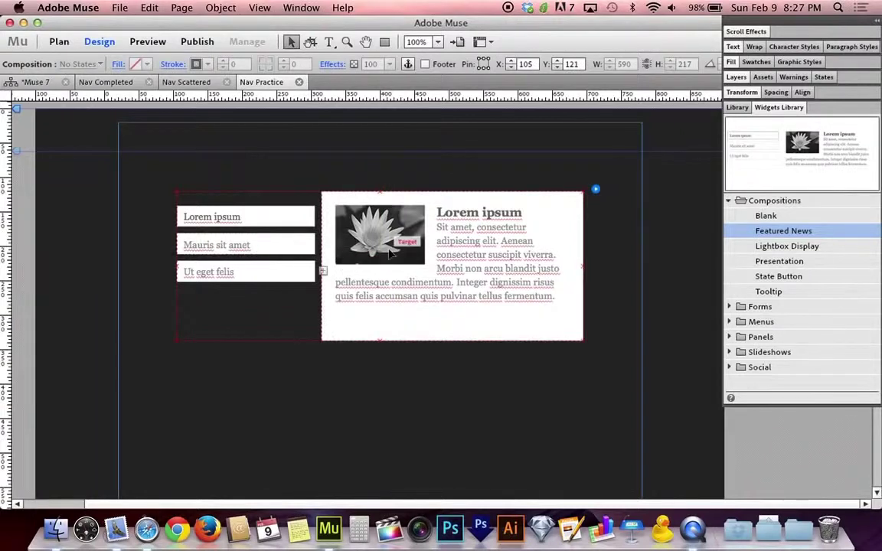
Step: Examine the composition's three triggers and the target container that each of them shows
{"action": "left_click", "coordinate": [391, 253]}
{"action": "left_click", "coordinate": [298, 220]}
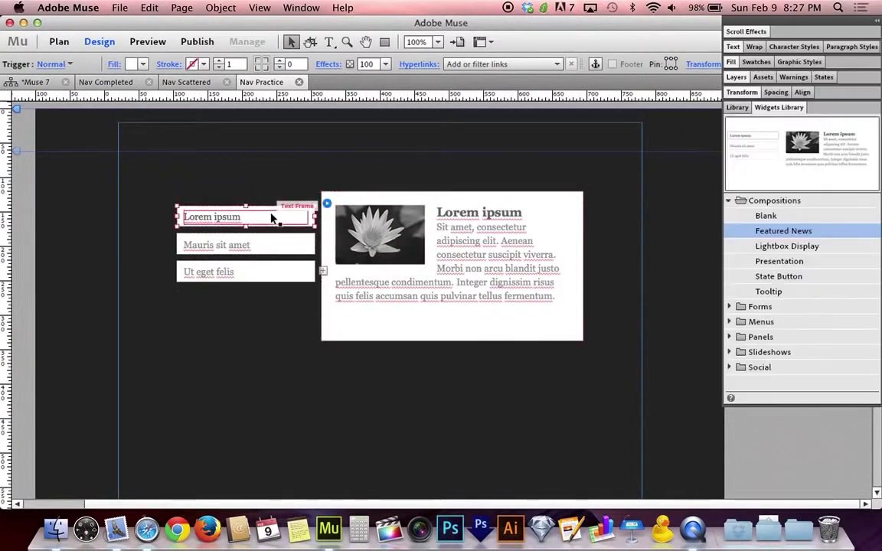
{"action": "left_click", "coordinate": [280, 245]}
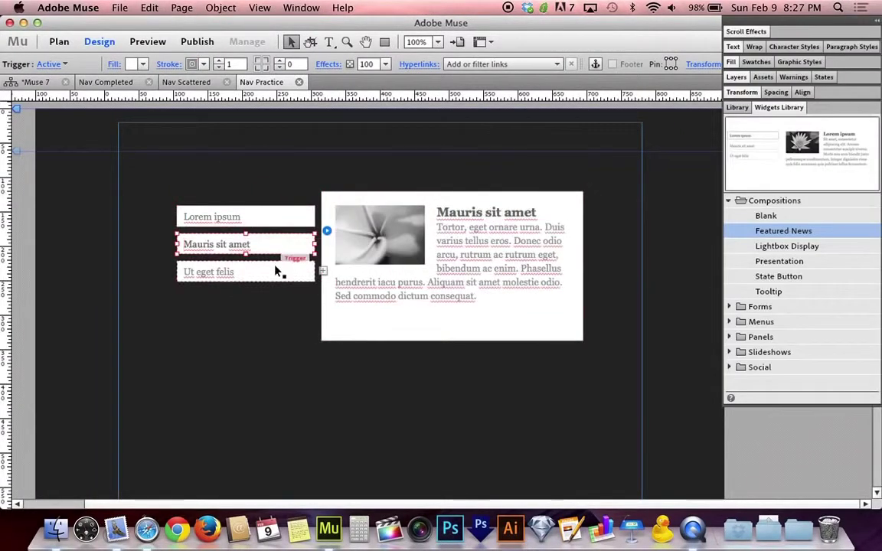
{"action": "left_click", "coordinate": [279, 272]}
{"action": "left_click", "coordinate": [269, 244]}
{"action": "left_click", "coordinate": [270, 218]}
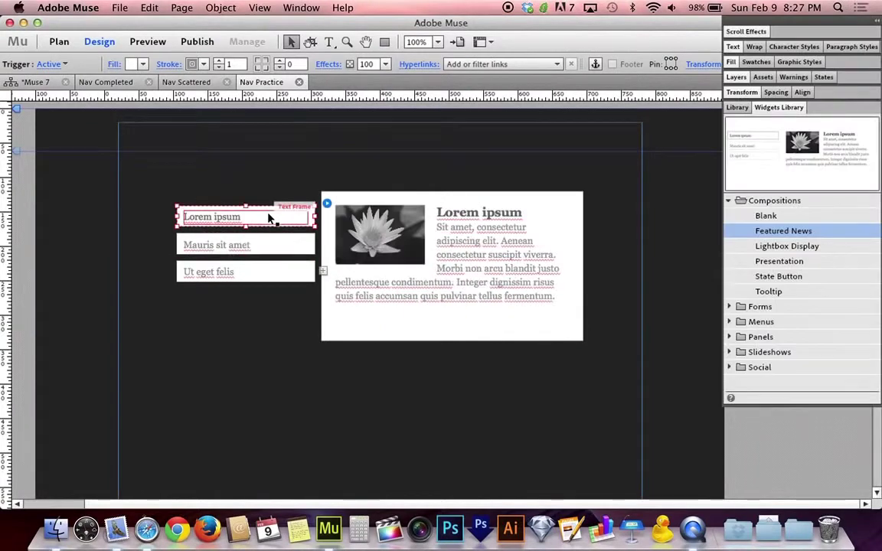
{"action": "left_click", "coordinate": [442, 245]}
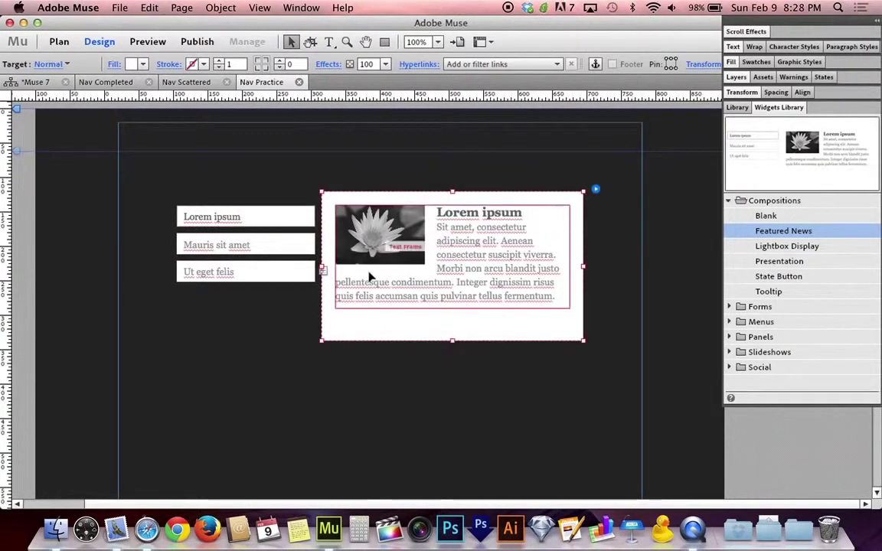
{"action": "left_click", "coordinate": [306, 245]}
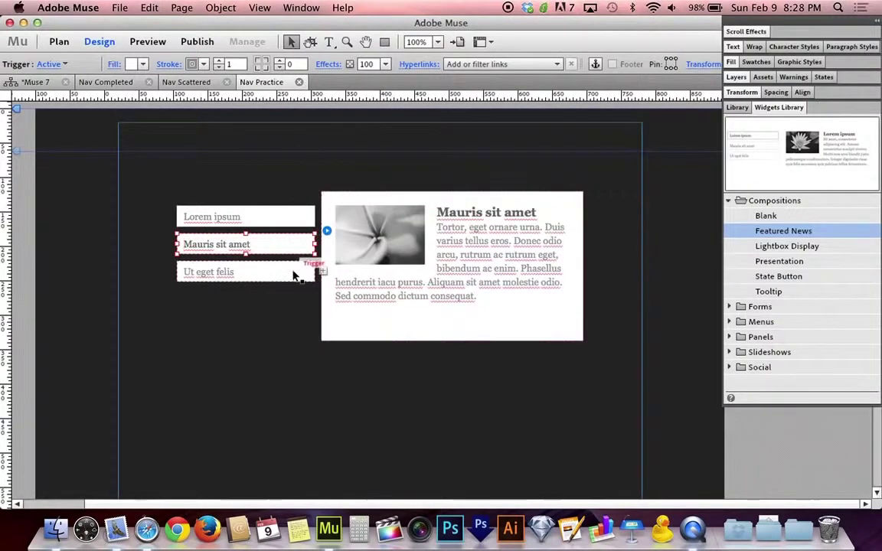
{"action": "left_click", "coordinate": [293, 274]}
{"action": "left_click", "coordinate": [291, 215]}
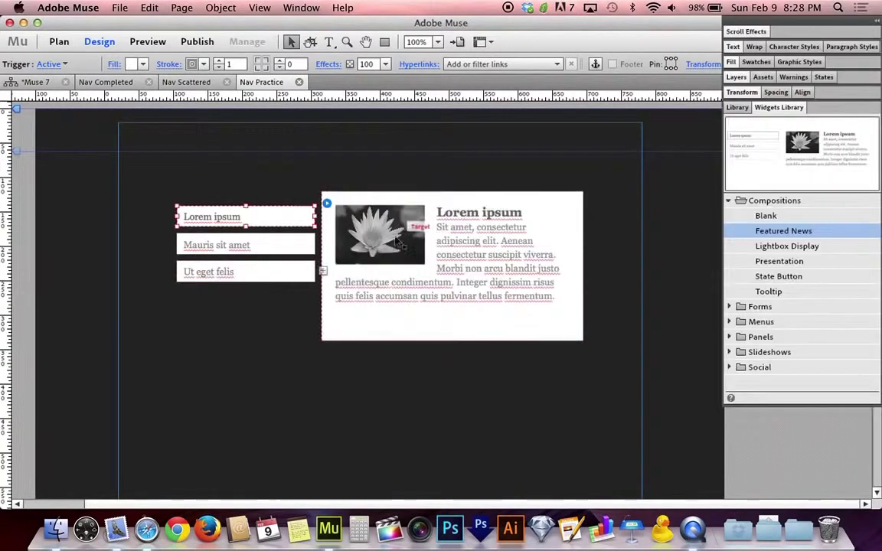
{"action": "left_click", "coordinate": [299, 243]}
{"action": "left_click", "coordinate": [287, 272]}
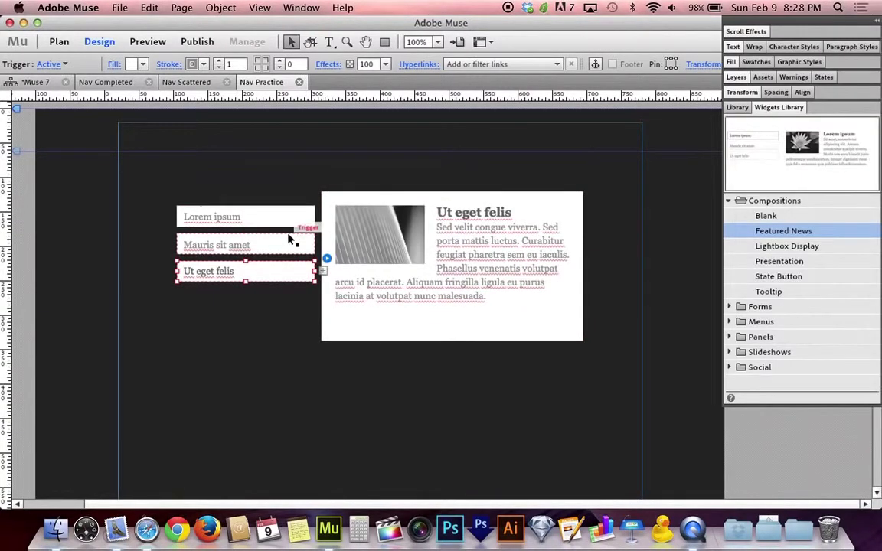
{"action": "left_click", "coordinate": [291, 242]}
{"action": "left_click", "coordinate": [295, 217]}
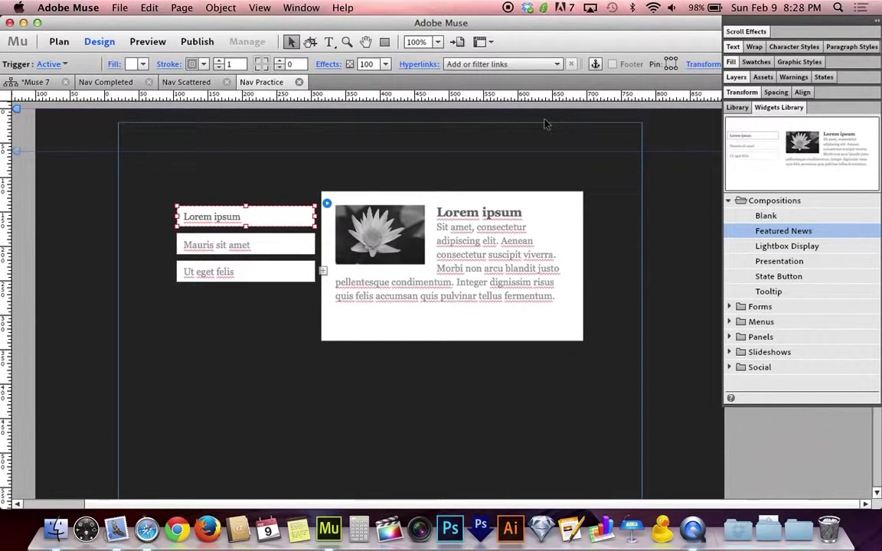
{"action": "left_click", "coordinate": [419, 274]}
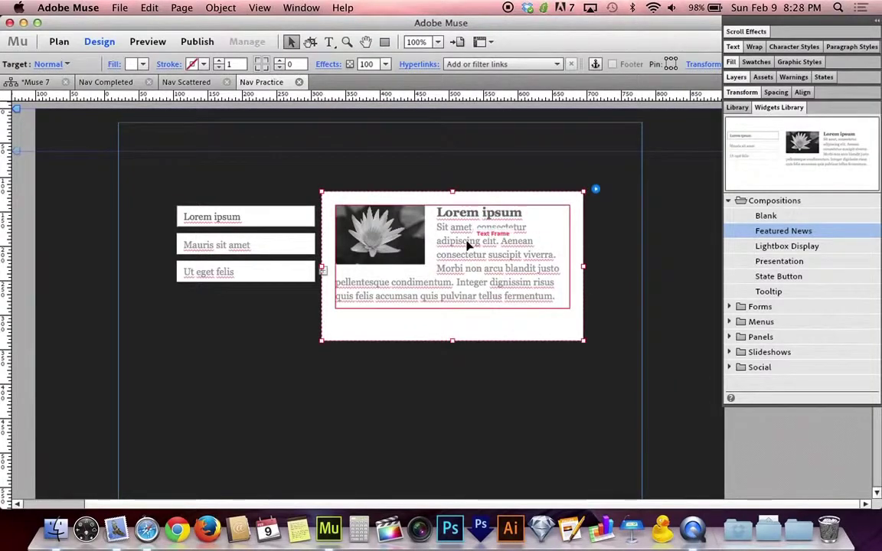
{"action": "left_click", "coordinate": [248, 245]}
{"action": "left_click", "coordinate": [259, 218]}
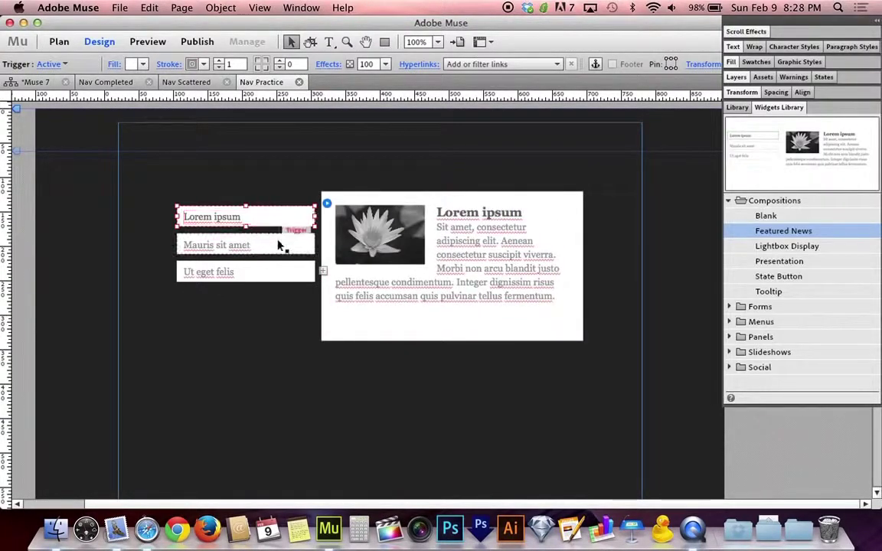
{"action": "left_click", "coordinate": [260, 244]}
Step: Delete the Ut eget felis and Mauris sit amet triggers from the composition, keeping only the Lorem ipsum trigger
{"action": "left_click", "coordinate": [282, 270]}
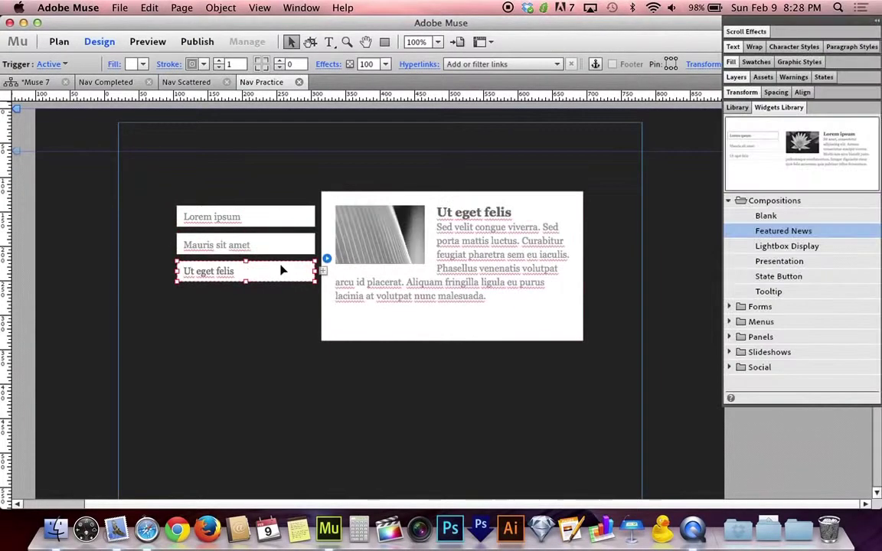
{"action": "key", "text": "Delete"}
{"action": "left_click", "coordinate": [285, 242]}
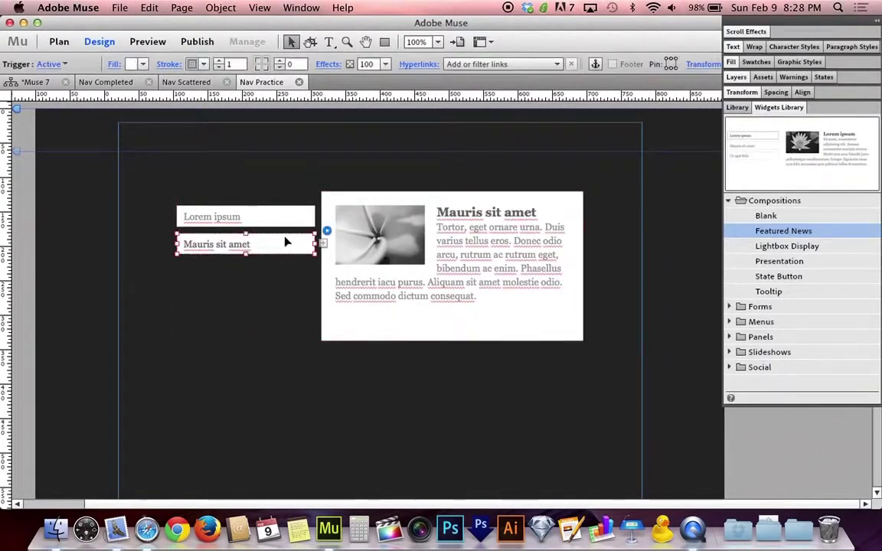
{"action": "key", "text": "Delete"}
{"action": "left_click", "coordinate": [278, 221]}
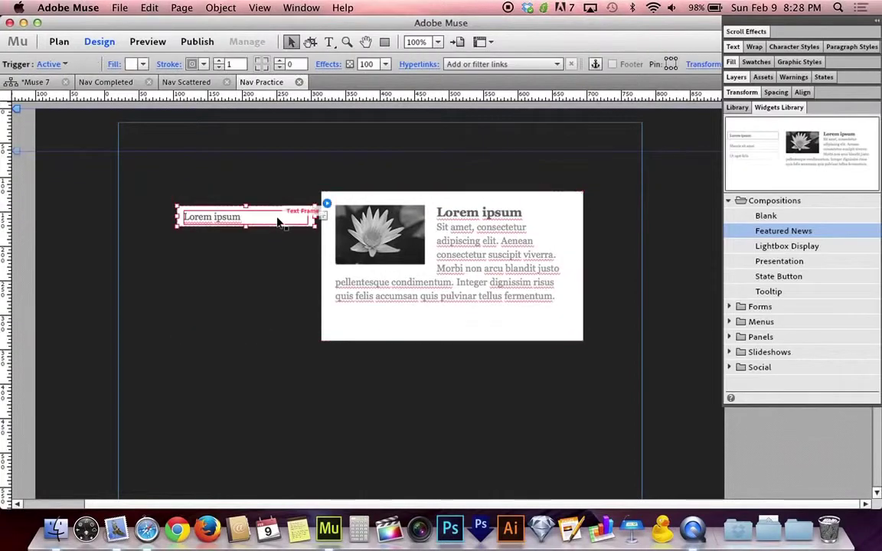
Step: Delete the text frame with its flower image from the Lorem ipsum trigger's target container
{"action": "left_click", "coordinate": [398, 229]}
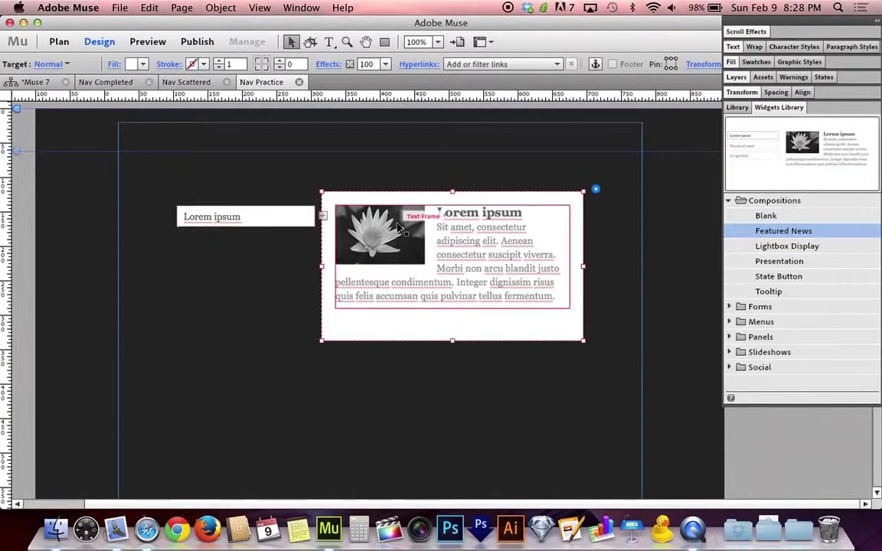
{"action": "left_click", "coordinate": [455, 240]}
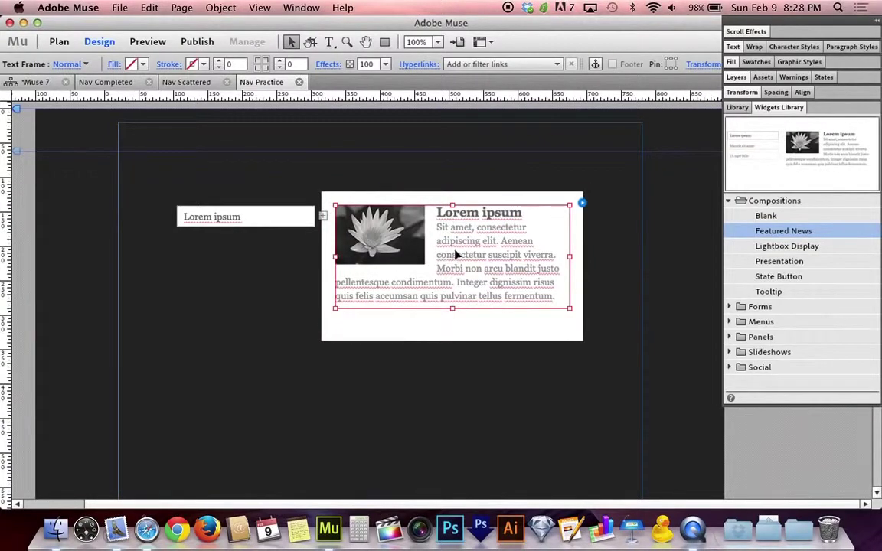
{"action": "mouse_move", "coordinate": [455, 254]}
{"action": "left_mouse_down"}
{"action": "mouse_move", "coordinate": [461, 272]}
{"action": "mouse_move", "coordinate": [456, 259]}
{"action": "left_mouse_up"}
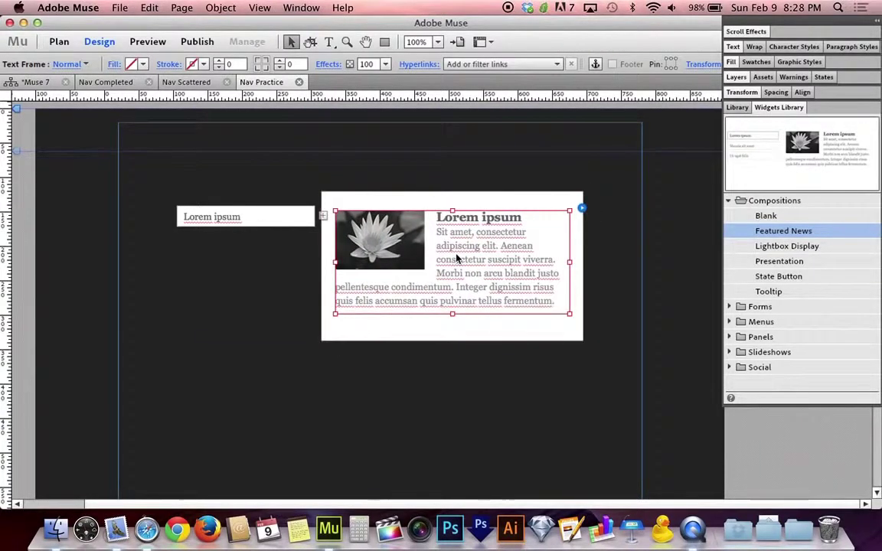
{"action": "key", "text": "Delete"}
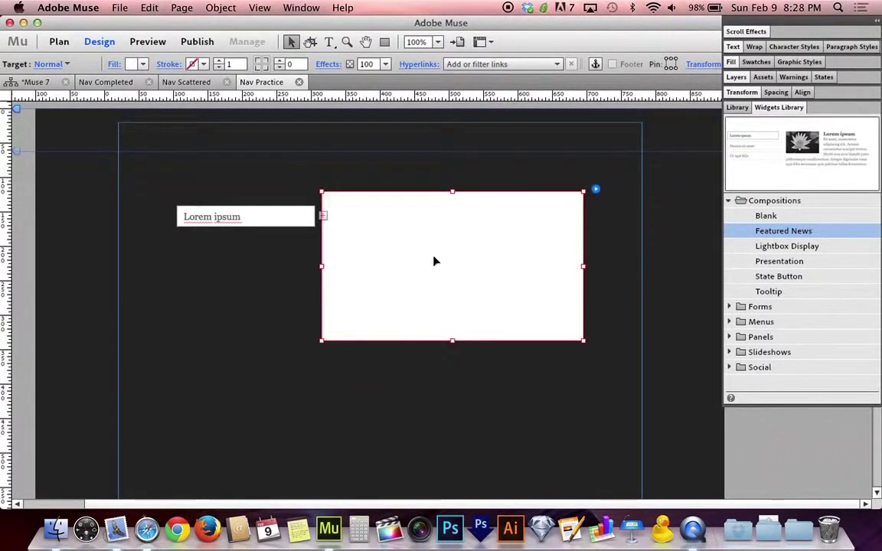
{"action": "left_click", "coordinate": [272, 221]}
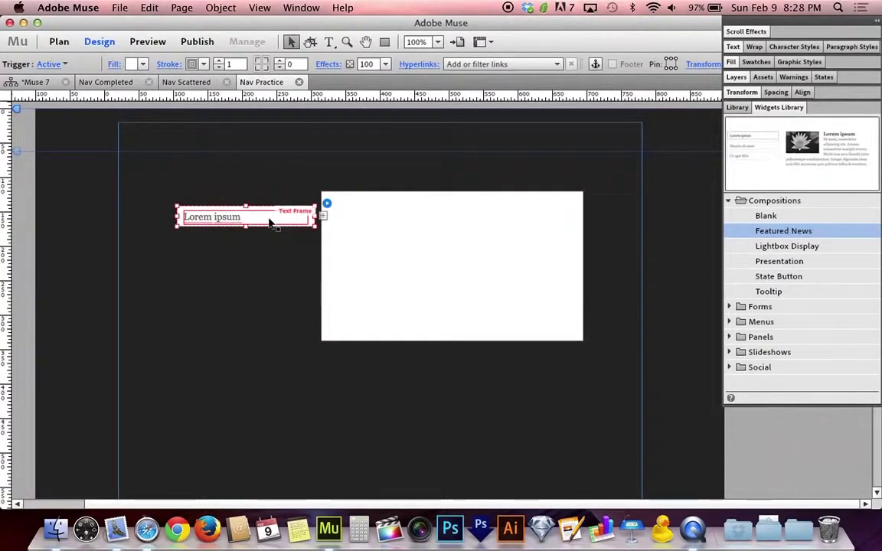
{"action": "left_click", "coordinate": [396, 235]}
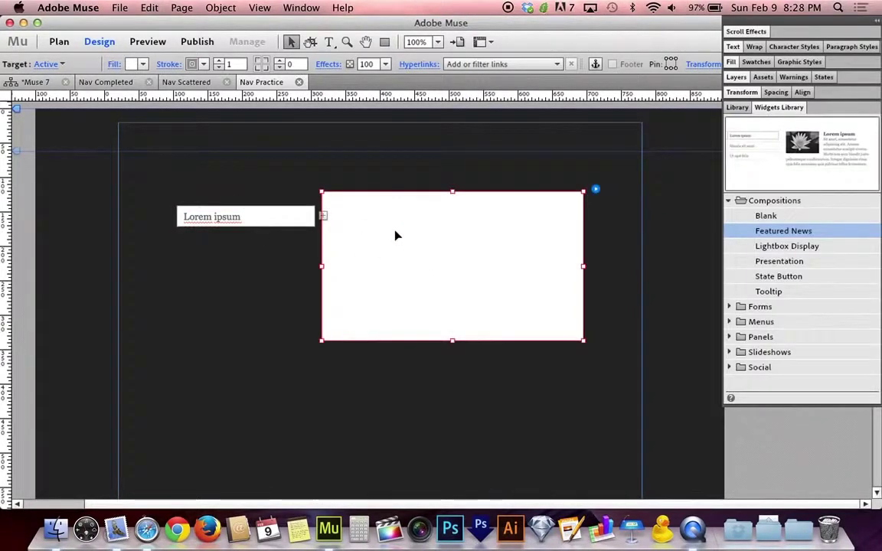
Step: Open the composition options for the Lorem ipsum trigger and set the position to Stacked
{"action": "left_click", "coordinate": [270, 217]}
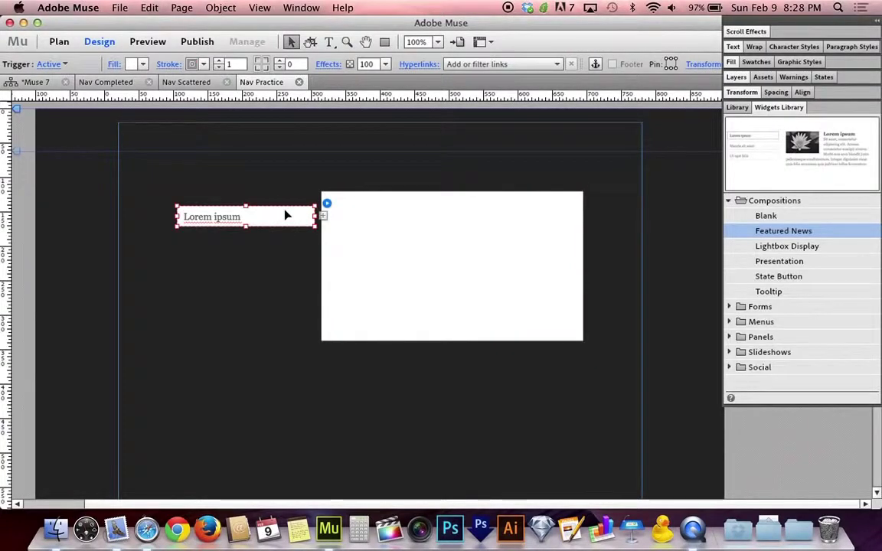
{"action": "left_click", "coordinate": [327, 205]}
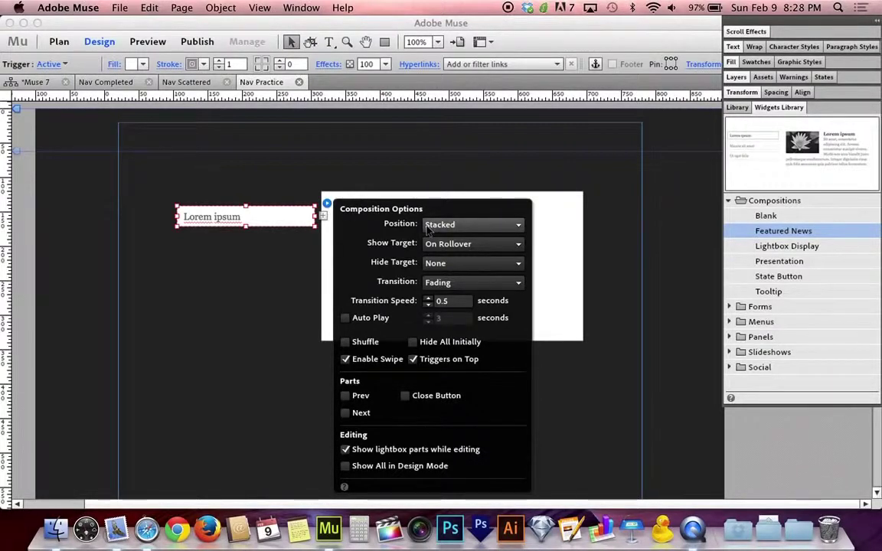
{"action": "left_click", "coordinate": [458, 226]}
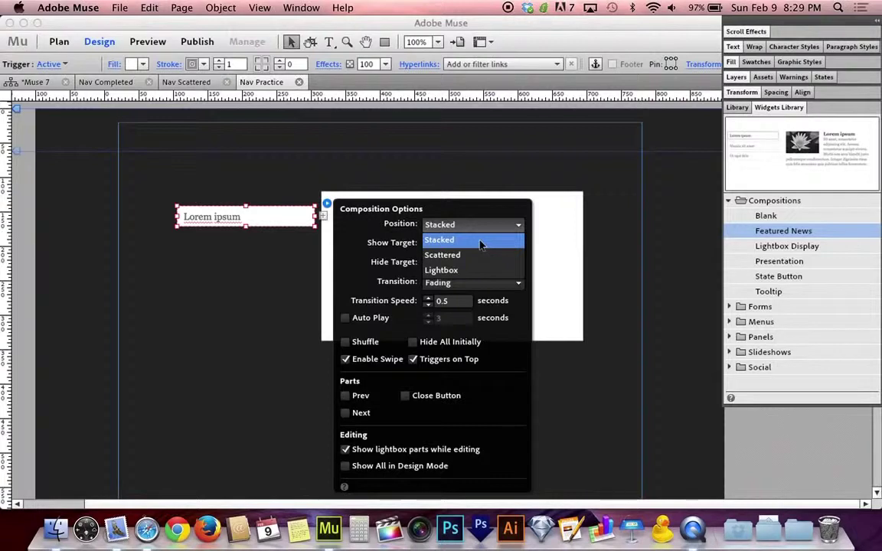
{"action": "left_click", "coordinate": [475, 262]}
{"action": "left_click", "coordinate": [475, 244]}
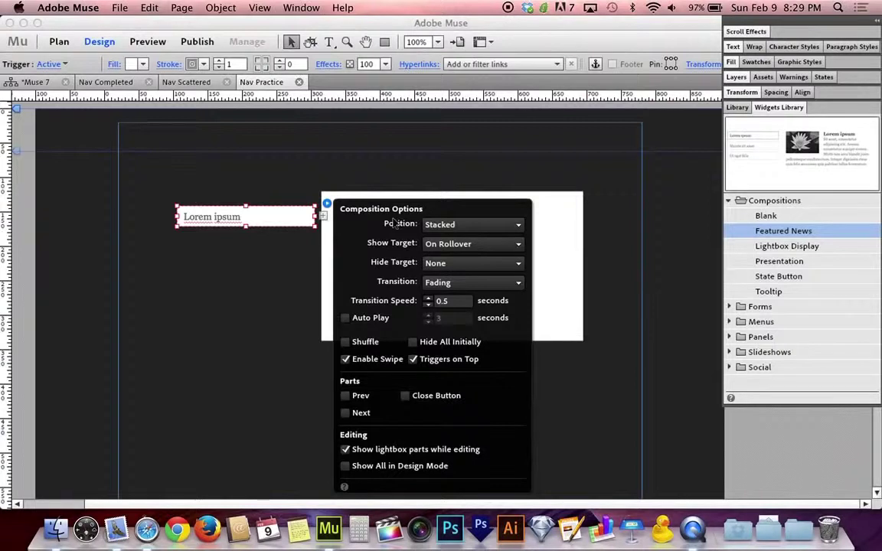
Step: Set the composition to show its target On Rollover and hide it On Rollout of Trigger and Target
{"action": "left_click", "coordinate": [471, 249]}
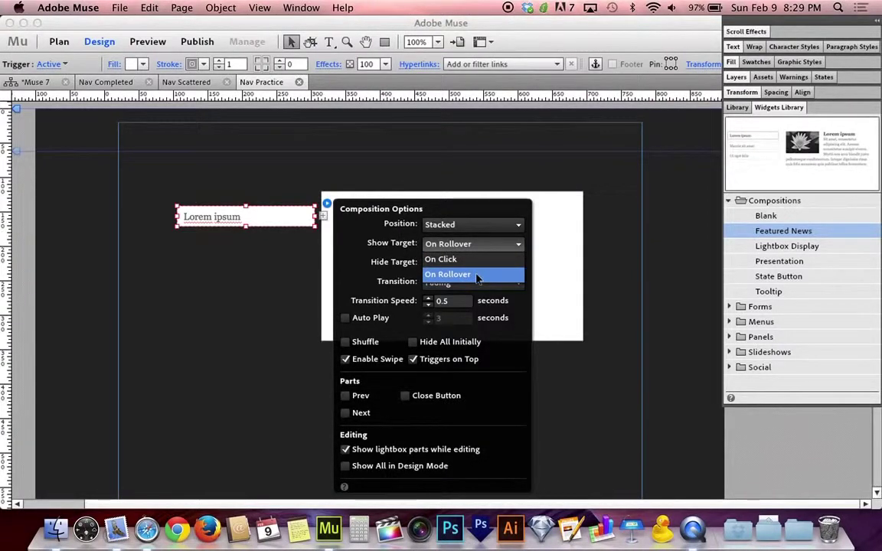
{"action": "left_click", "coordinate": [465, 259]}
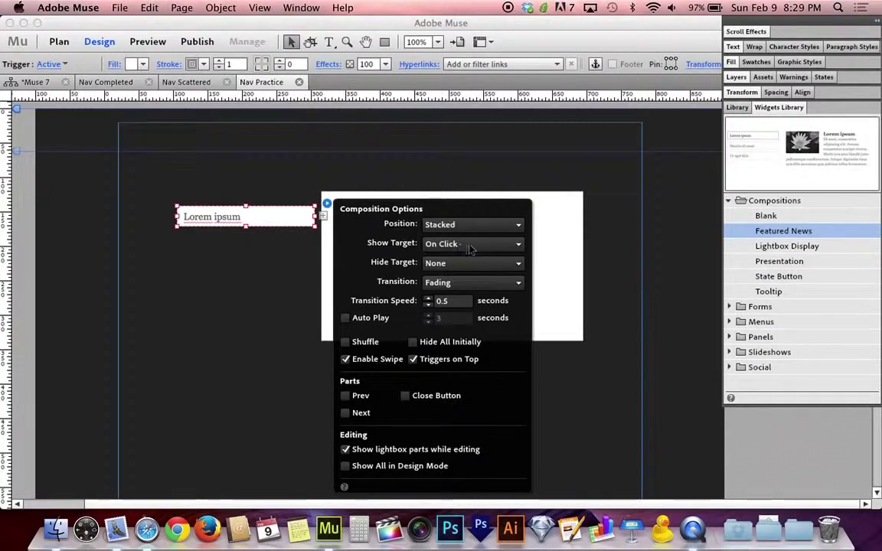
{"action": "left_click", "coordinate": [470, 245]}
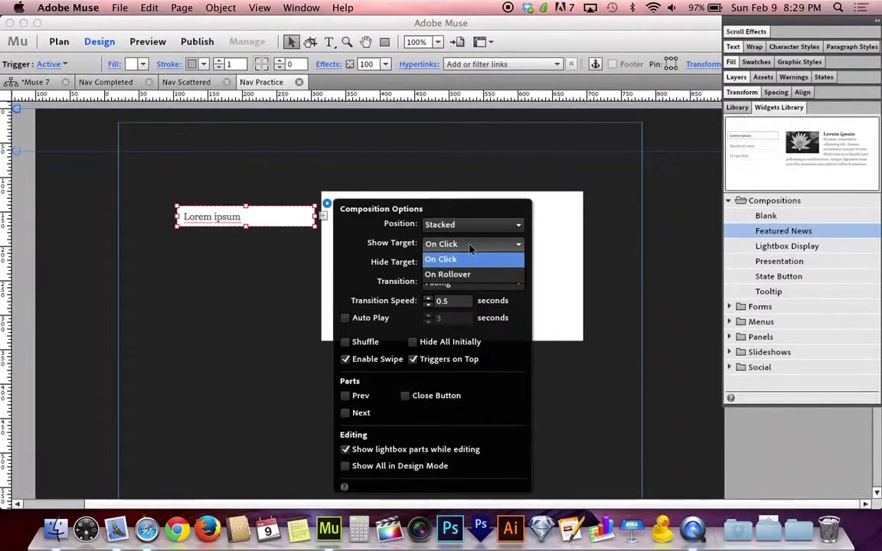
{"action": "left_click", "coordinate": [438, 275]}
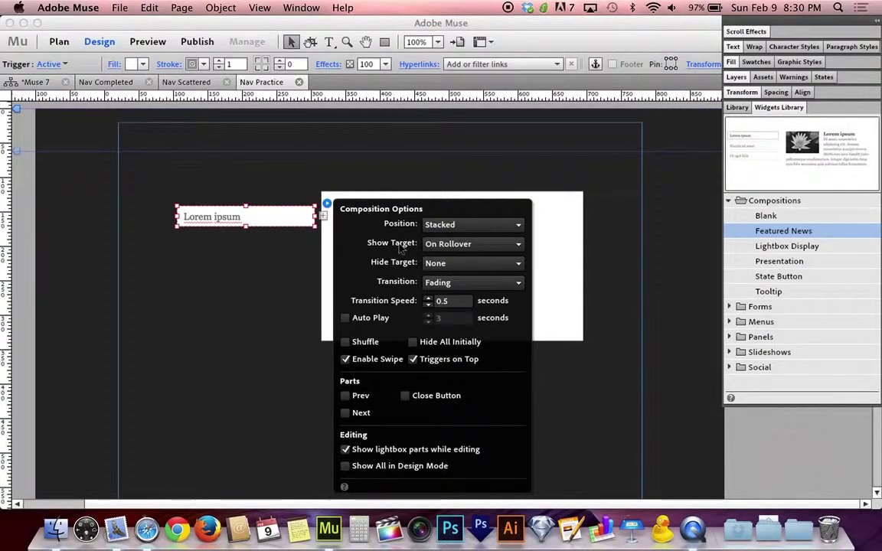
{"action": "left_click", "coordinate": [457, 269]}
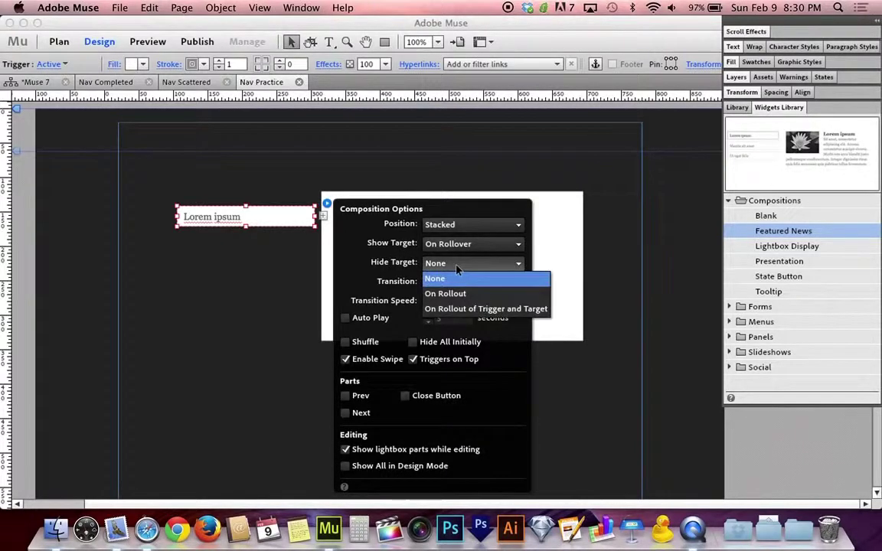
{"action": "left_click", "coordinate": [477, 310]}
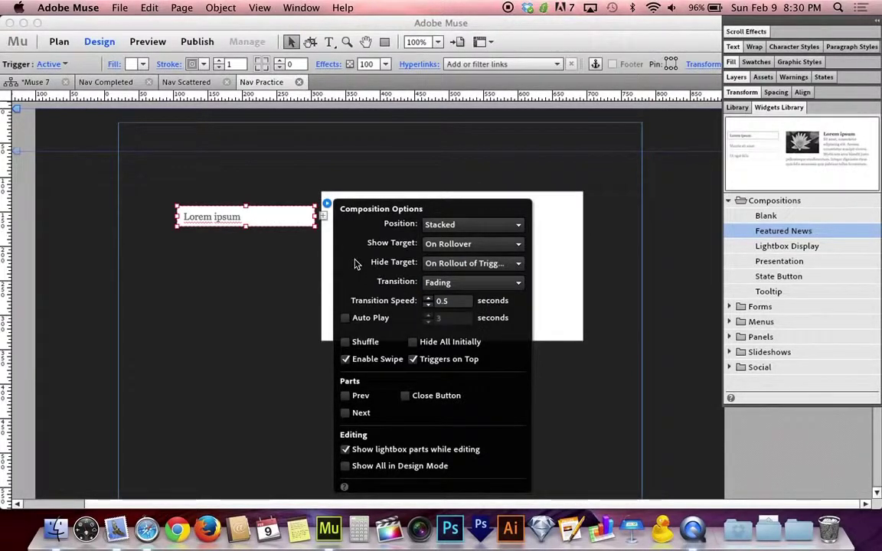
Step: Set the composition's transition to Fading with a transition speed of 0.3 seconds
{"action": "left_click", "coordinate": [474, 283]}
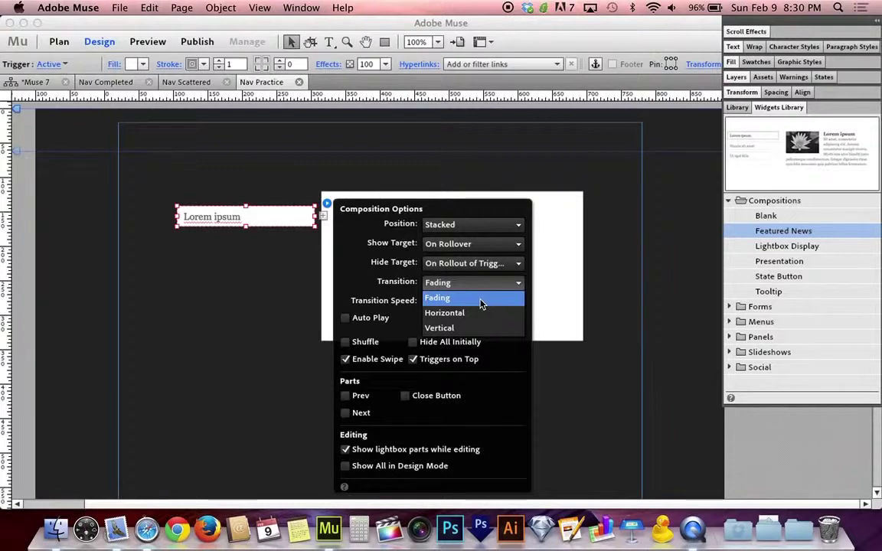
{"action": "left_click", "coordinate": [479, 300]}
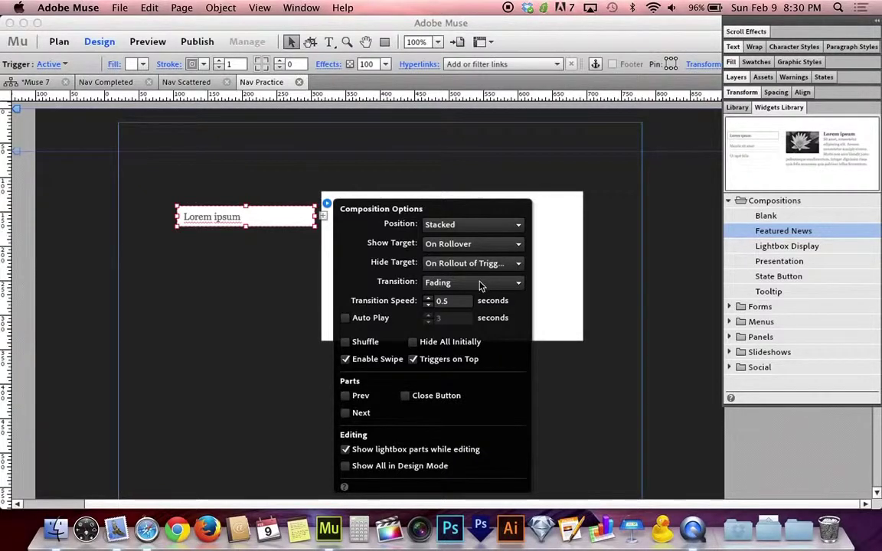
{"action": "left_click", "coordinate": [481, 284]}
{"action": "left_click", "coordinate": [413, 277]}
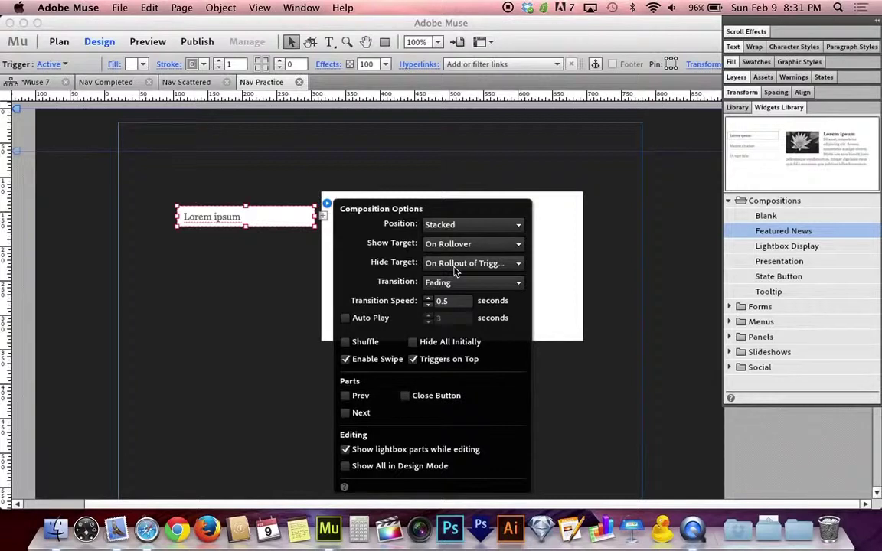
{"action": "left_click", "coordinate": [428, 308]}
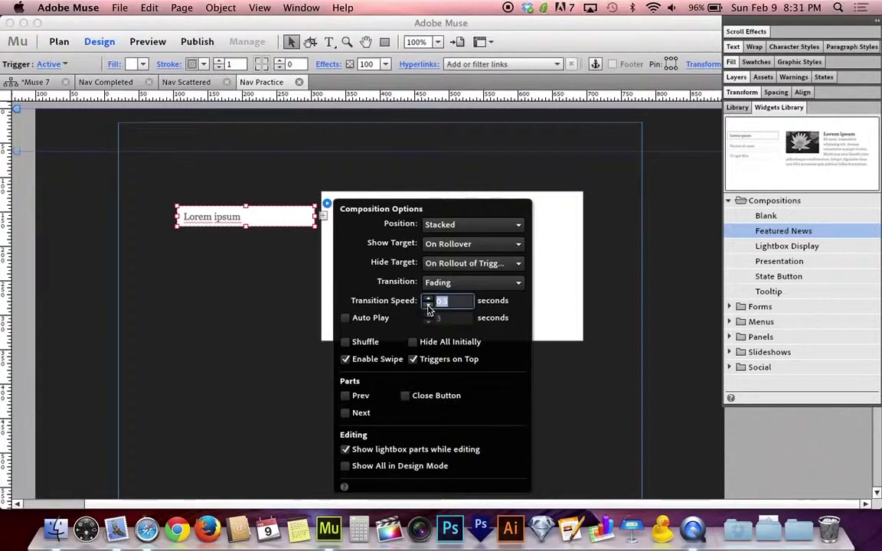
{"action": "left_click", "coordinate": [428, 307]}
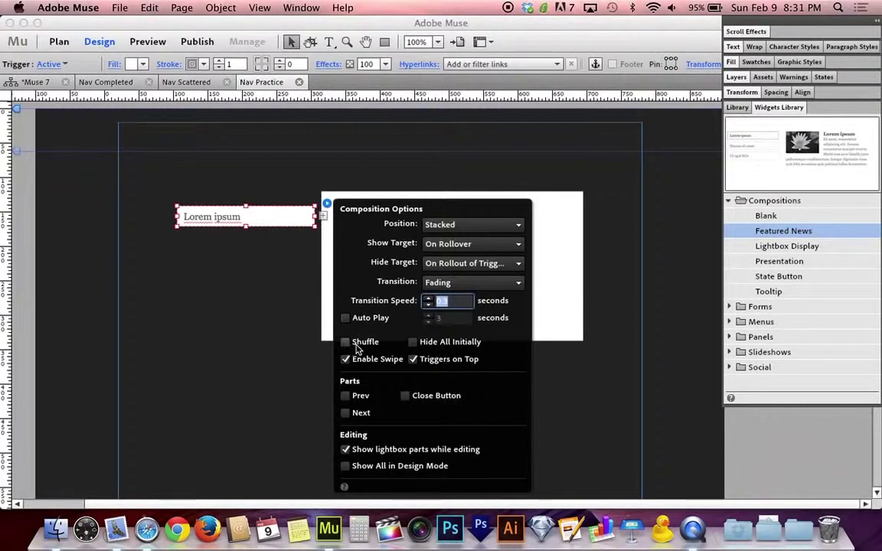
Step: Enable Hide All Initially for the composition and turn off Enable Swipe and Show lightbox parts while editing
{"action": "left_click", "coordinate": [442, 346]}
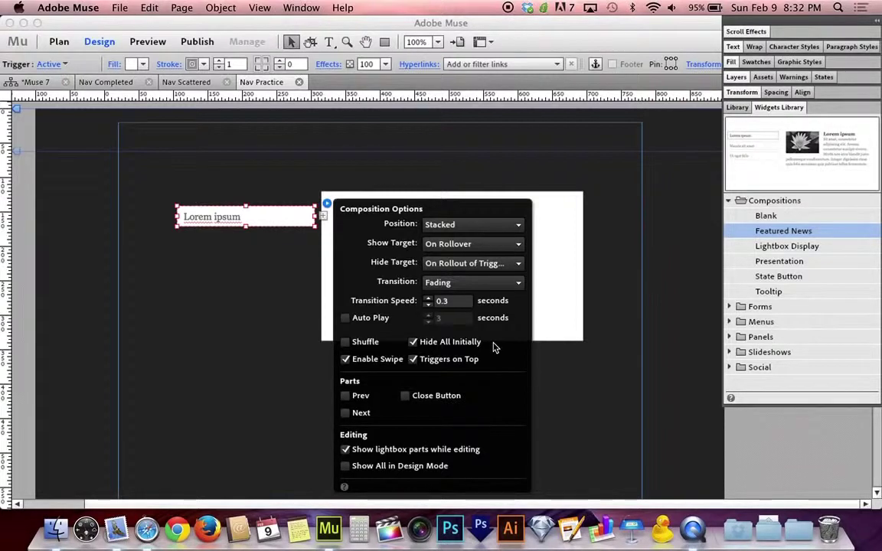
{"action": "left_click", "coordinate": [377, 363]}
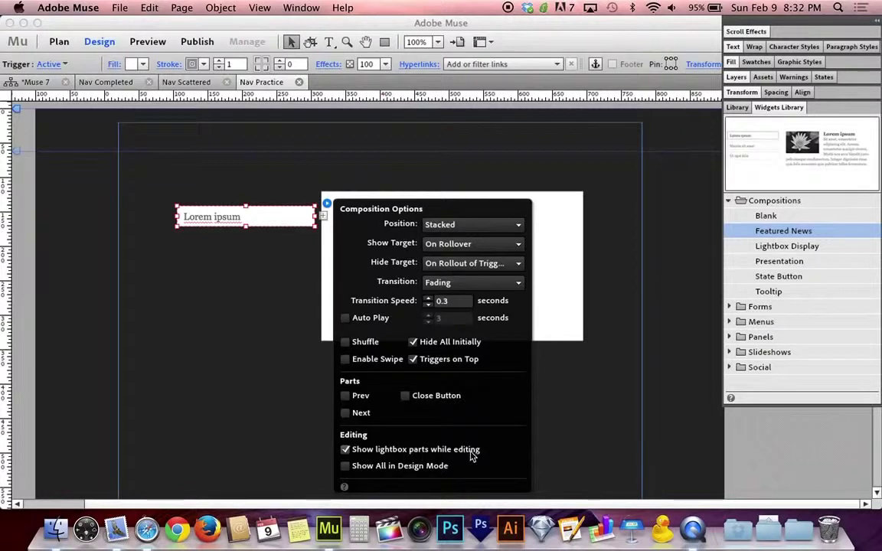
{"action": "left_click", "coordinate": [383, 452]}
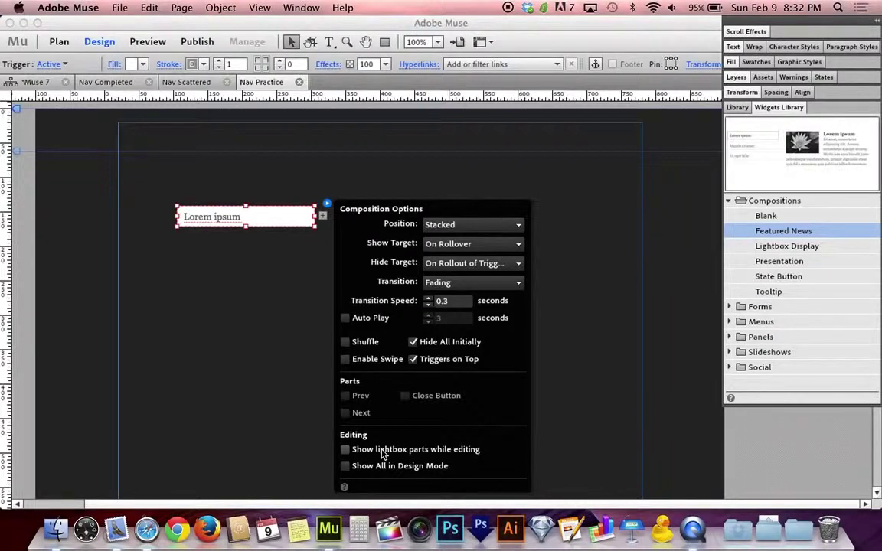
{"action": "left_click", "coordinate": [277, 312]}
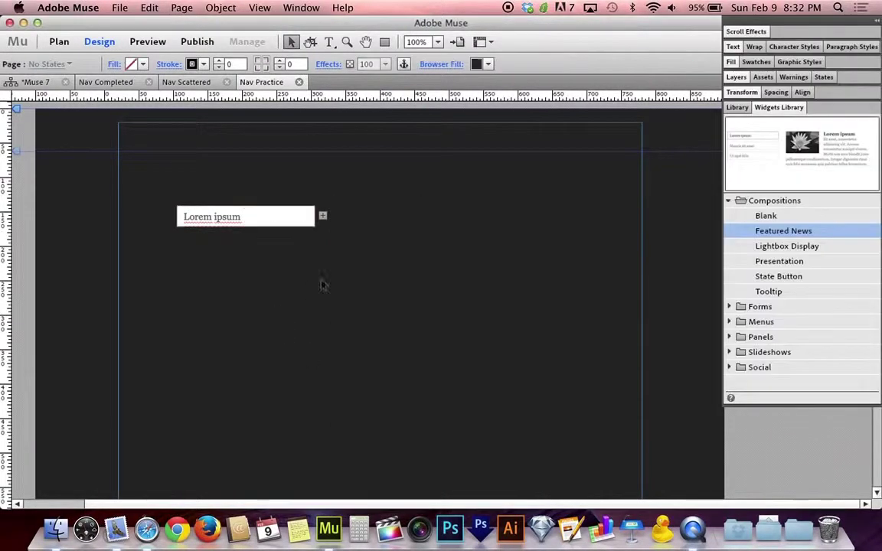
Step: Move the composition so its Lorem ipsum trigger sits in the upper-left corner of the page's content area
{"action": "left_click_drag", "start_coordinate": [279, 218], "coordinate": [278, 213]}
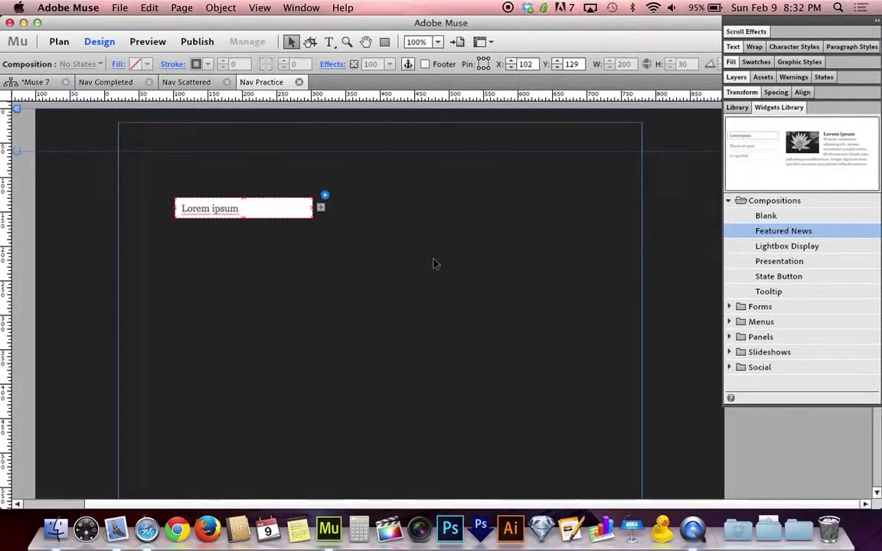
{"action": "left_click", "coordinate": [276, 212]}
{"action": "left_click_drag", "start_coordinate": [277, 213], "coordinate": [219, 144]}
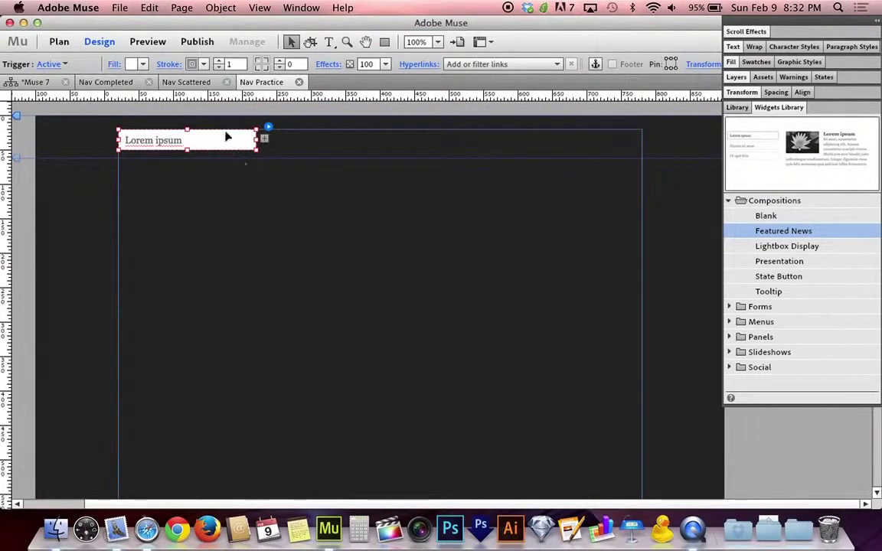
Step: Narrow the Lorem ipsum trigger from its right edge so it fits more closely around its text
{"action": "left_click", "coordinate": [230, 140]}
{"action": "left_click_drag", "start_coordinate": [248, 140], "coordinate": [192, 143]}
{"action": "left_click", "coordinate": [209, 144]}
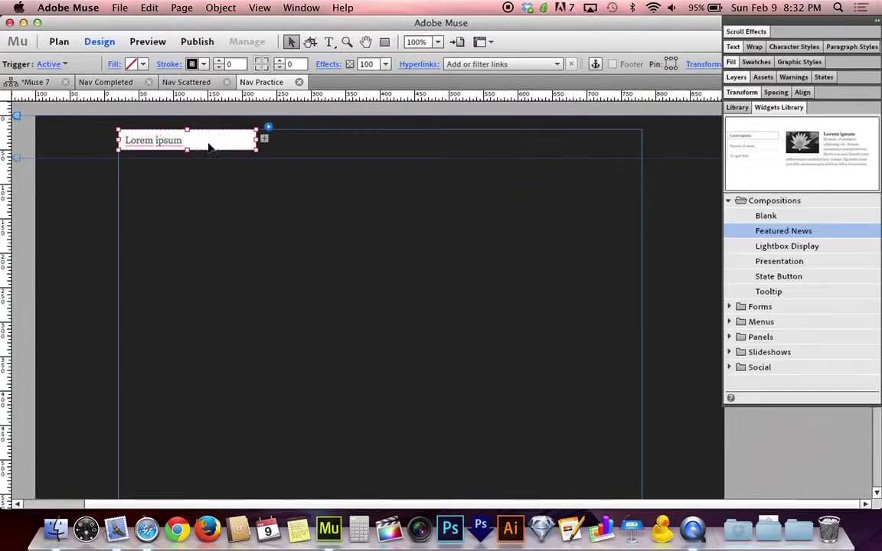
{"action": "left_click", "coordinate": [185, 144]}
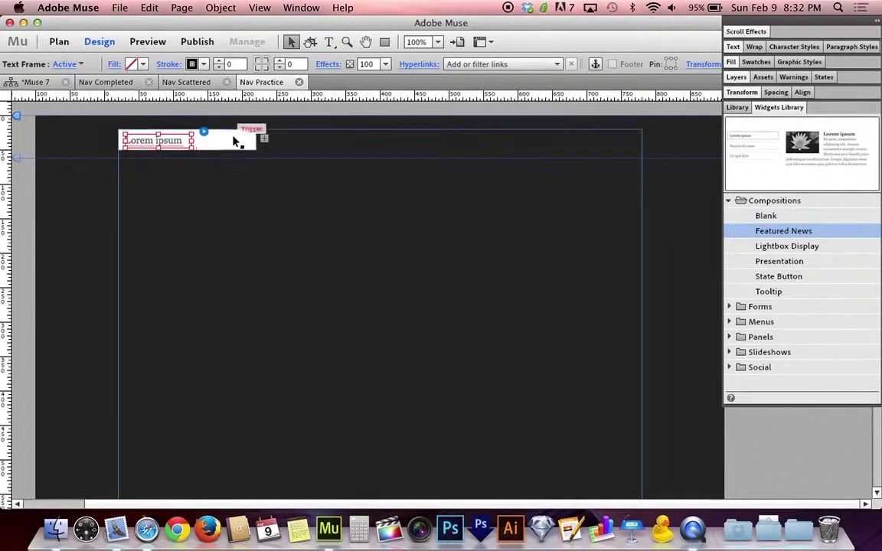
{"action": "left_click", "coordinate": [219, 143]}
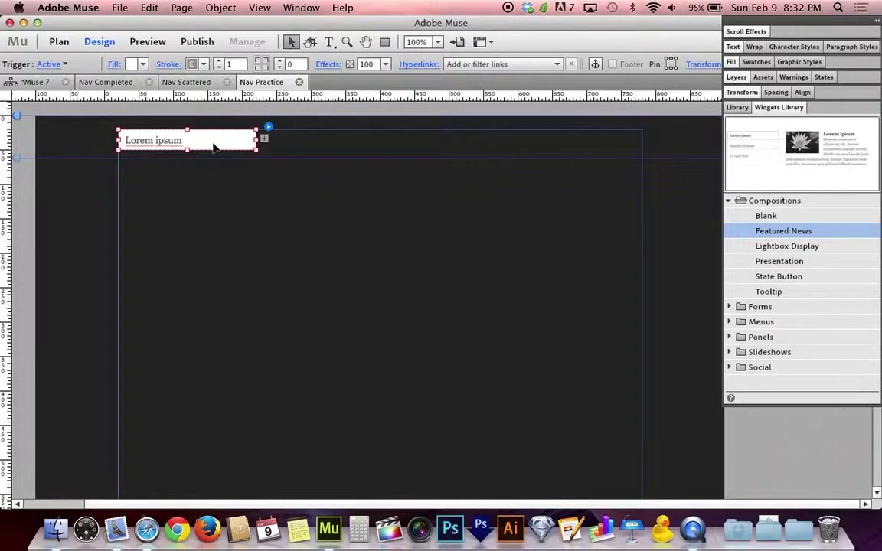
{"action": "left_click", "coordinate": [184, 144]}
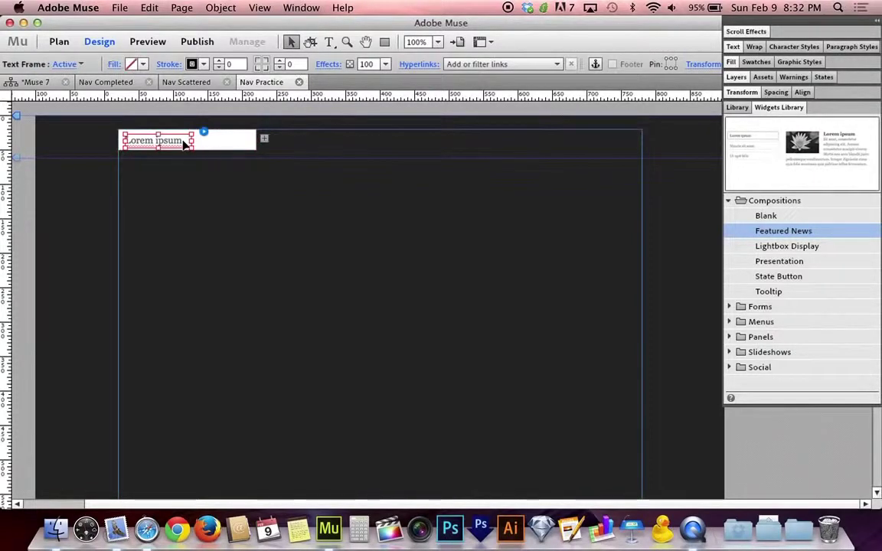
{"action": "left_click_drag", "start_coordinate": [256, 140], "coordinate": [224, 141]}
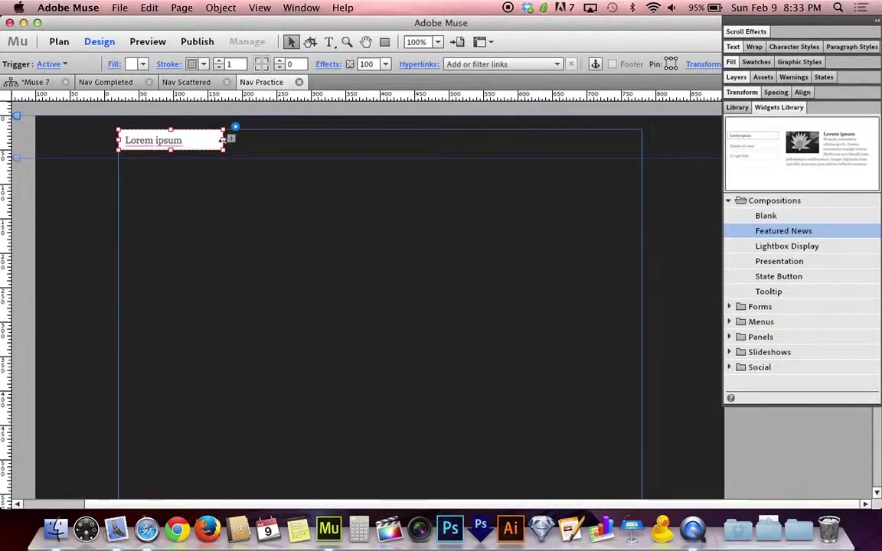
Step: Reposition the Lorem ipsum text frame inside the trigger and widen it to nearly fill the trigger
{"action": "left_click", "coordinate": [168, 144]}
{"action": "left_click_drag", "start_coordinate": [171, 142], "coordinate": [185, 145]}
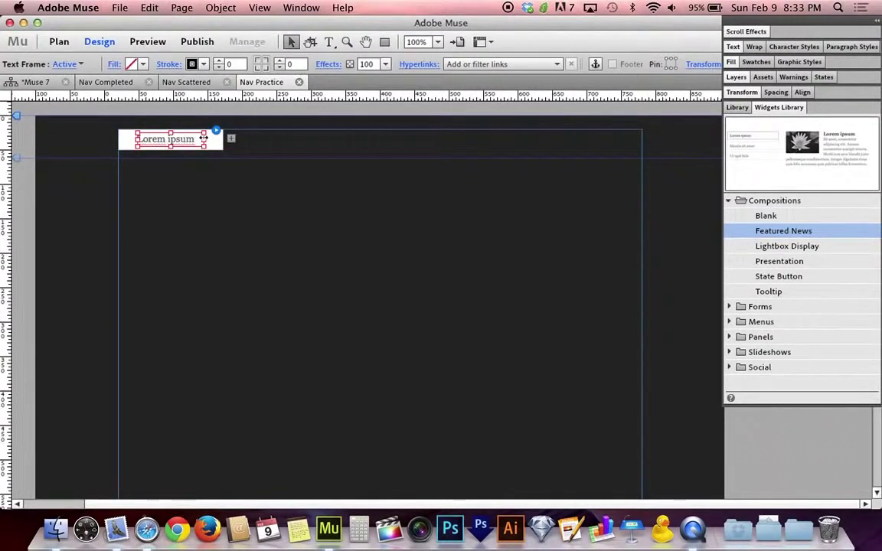
{"action": "left_click_drag", "start_coordinate": [204, 138], "coordinate": [218, 139]}
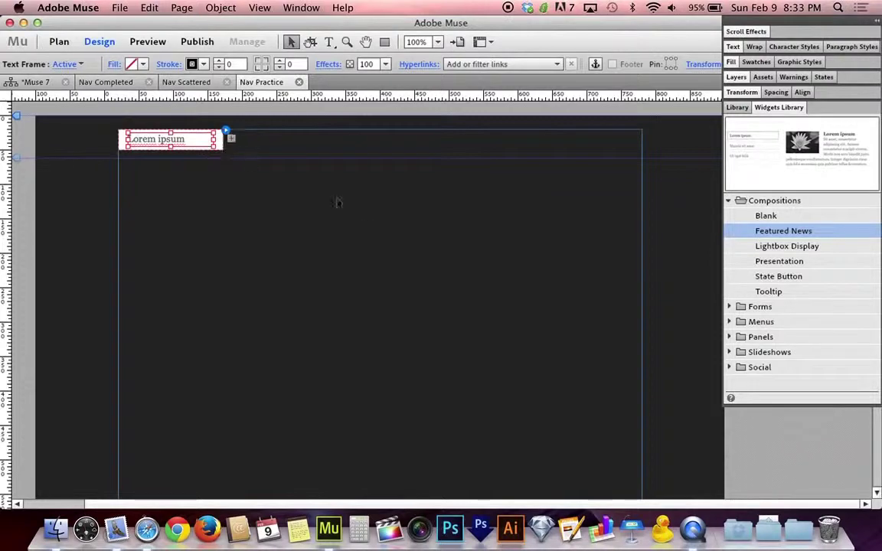
Step: Reset the trigger's Active and Rollover states to match its Normal state
{"action": "left_click", "coordinate": [281, 192]}
{"action": "left_click", "coordinate": [205, 142]}
{"action": "left_click", "coordinate": [204, 147]}
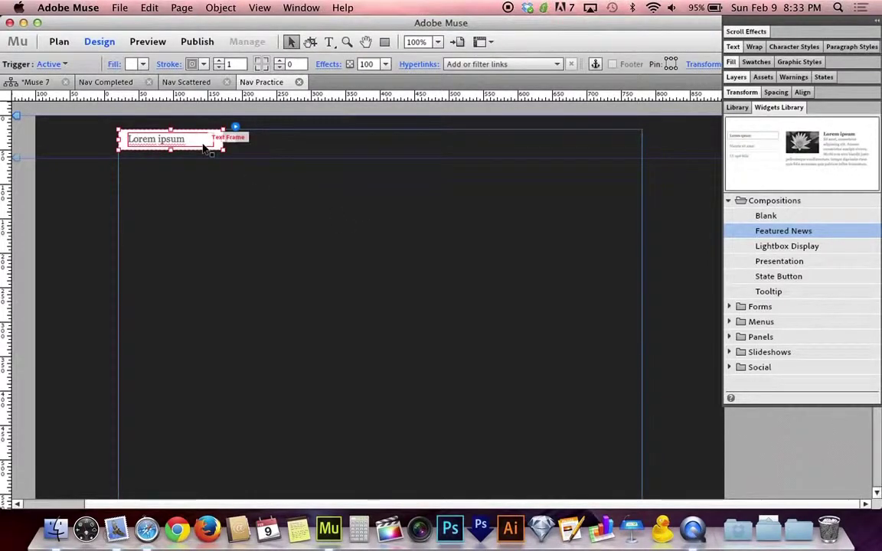
{"action": "left_click", "coordinate": [56, 65]}
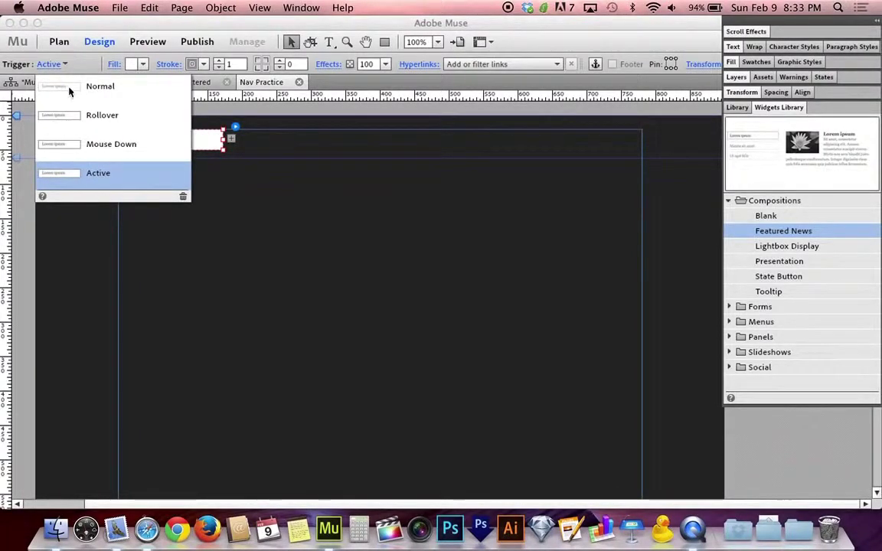
{"action": "mouse_move", "coordinate": [135, 189]}
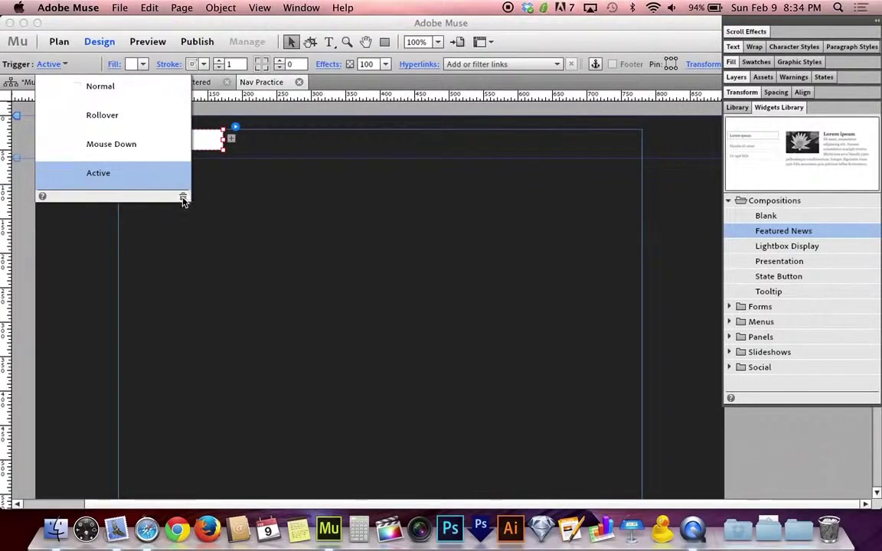
{"action": "left_click", "coordinate": [111, 114]}
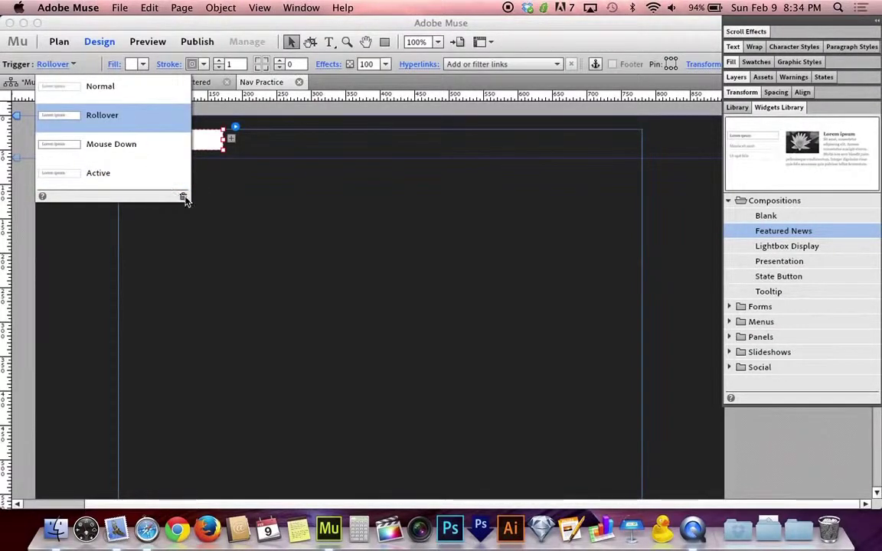
Step: Switch the trigger back to its Normal state and deselect it
{"action": "left_click", "coordinate": [66, 65]}
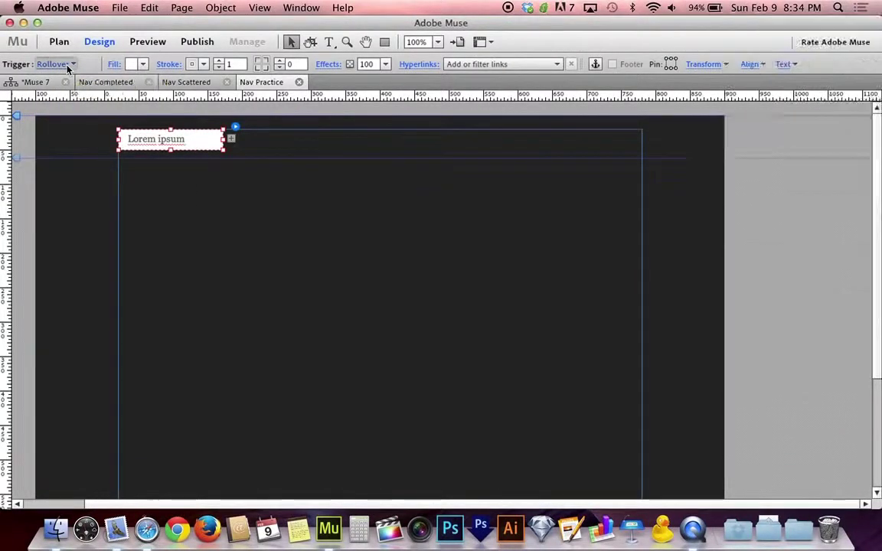
{"action": "left_click", "coordinate": [68, 65]}
{"action": "left_click", "coordinate": [84, 95]}
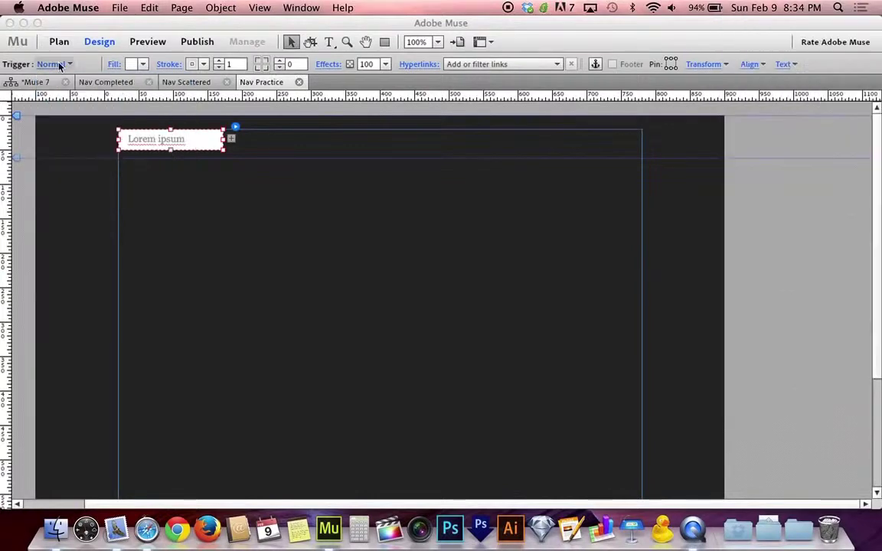
{"action": "left_click", "coordinate": [307, 182]}
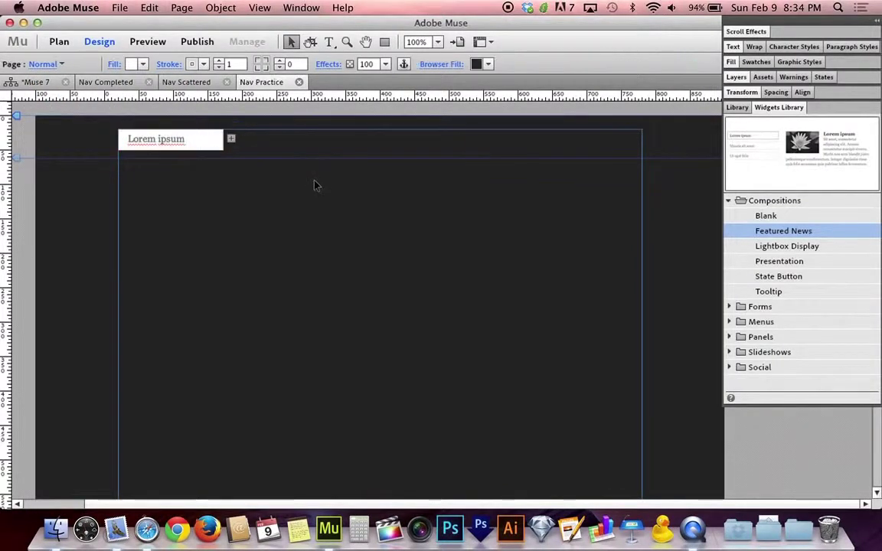
Step: Select the Lorem ipsum trigger and switch it from Active to its Normal state
{"action": "left_click", "coordinate": [187, 148]}
{"action": "left_click", "coordinate": [186, 151]}
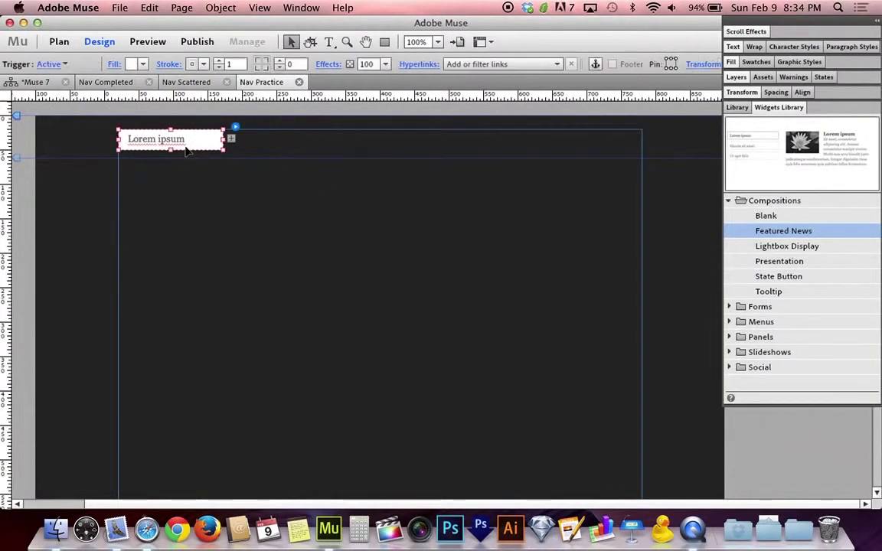
{"action": "left_click", "coordinate": [60, 65]}
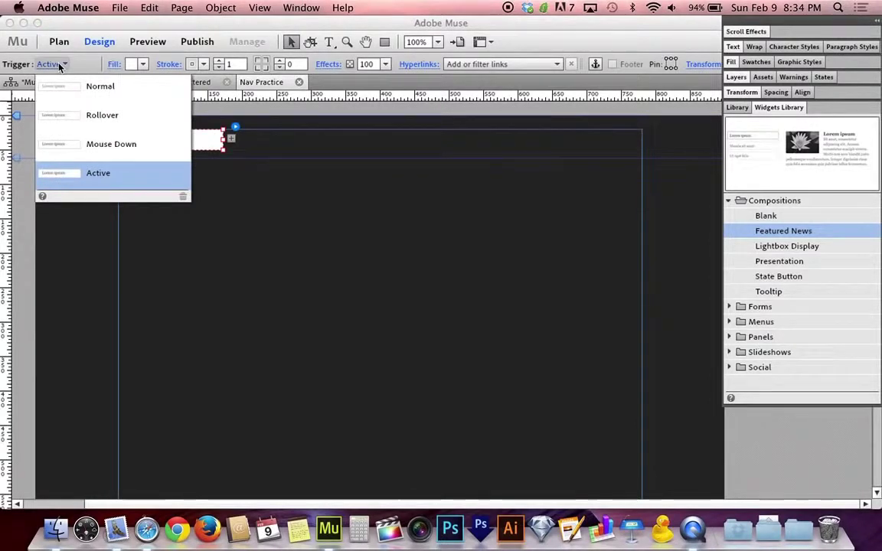
{"action": "left_click", "coordinate": [82, 86]}
{"action": "left_click", "coordinate": [66, 63]}
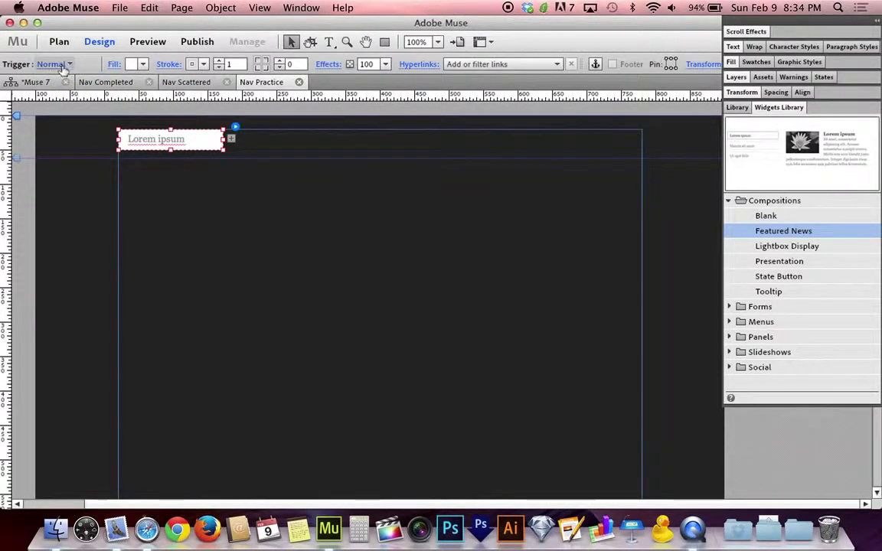
Step: Set the trigger's Lorem ipsum text frame to the Source Sans Pro Light web font and centre its text
{"action": "left_click", "coordinate": [182, 141]}
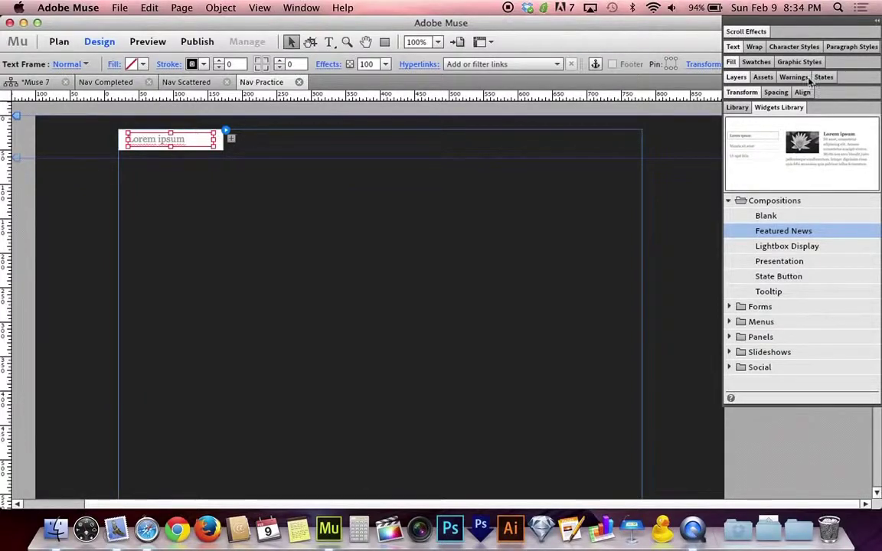
{"action": "left_click", "coordinate": [732, 48]}
{"action": "left_click", "coordinate": [733, 48]}
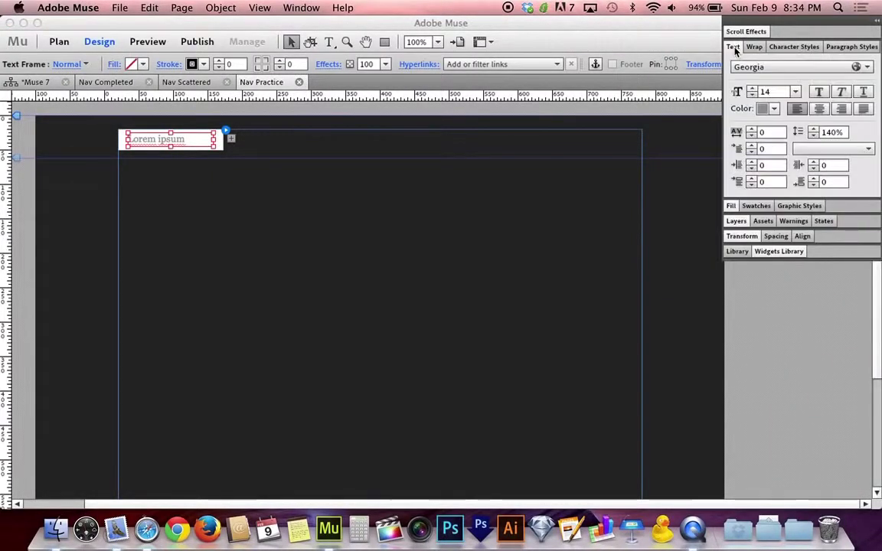
{"action": "left_click", "coordinate": [867, 69]}
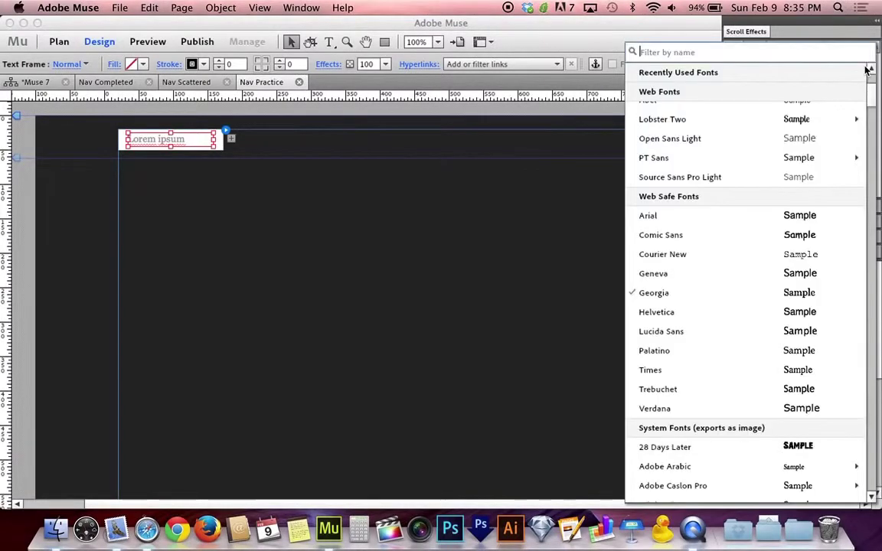
{"action": "left_click", "coordinate": [713, 177]}
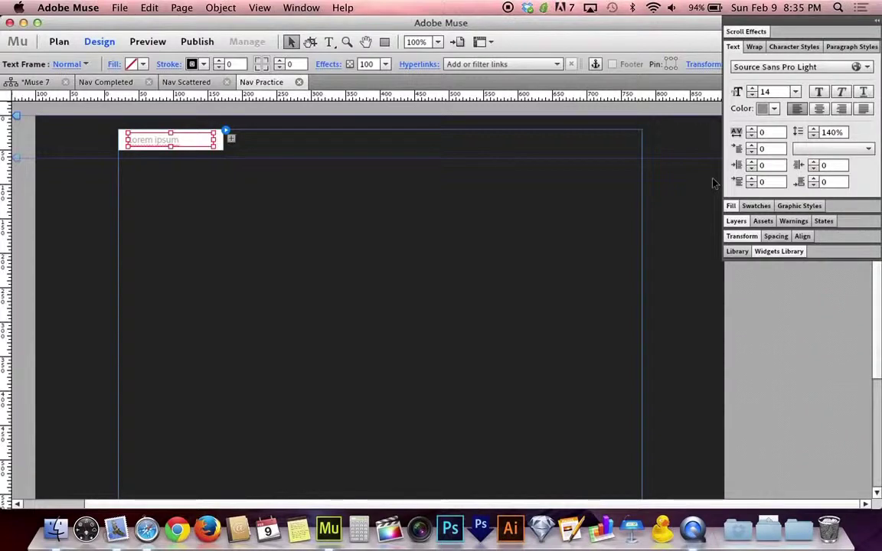
{"action": "left_click", "coordinate": [821, 110]}
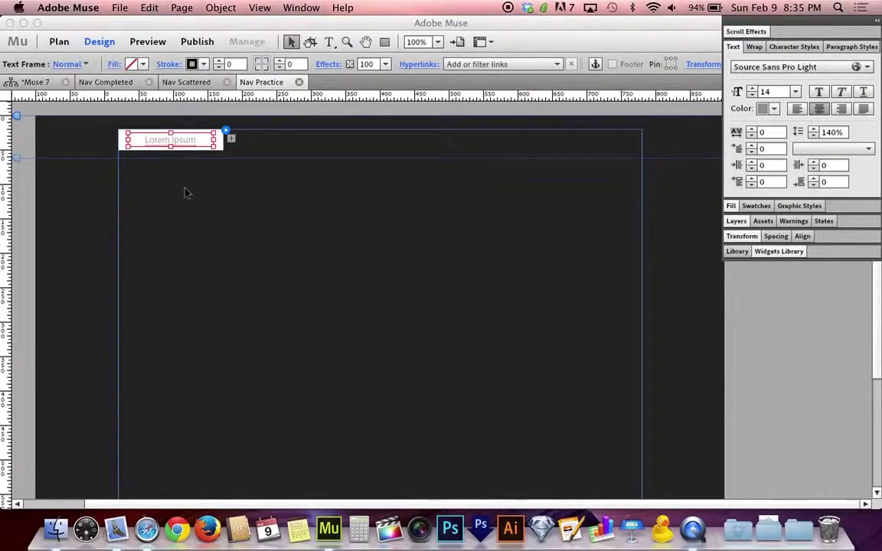
Step: Replace the trigger's Lorem ipsum text with HOME and return the text frame to its Normal state
{"action": "double_click", "coordinate": [190, 140]}
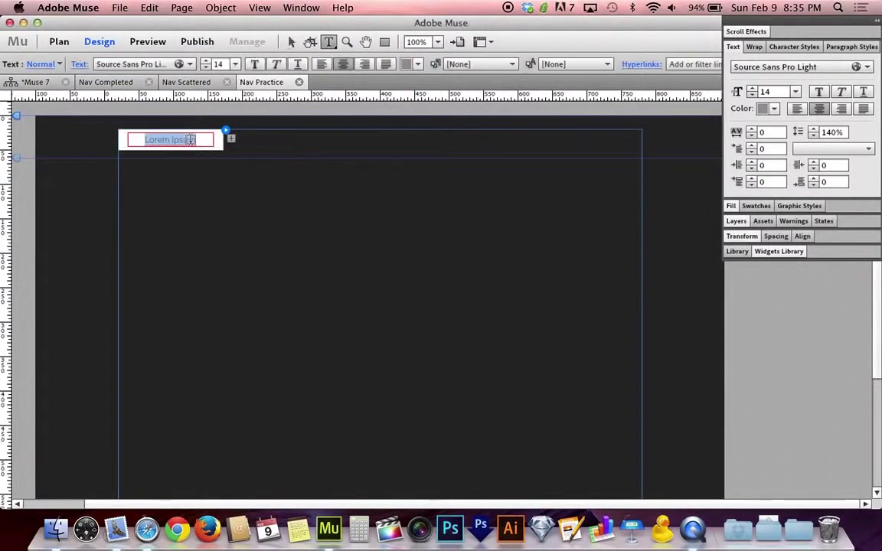
{"action": "type", "text": "HOME"}
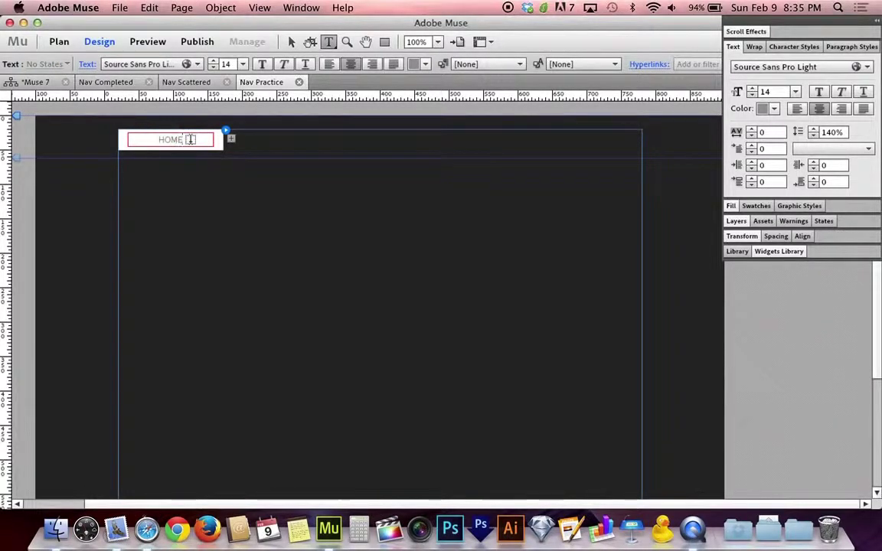
{"action": "key", "text": "Escape"}
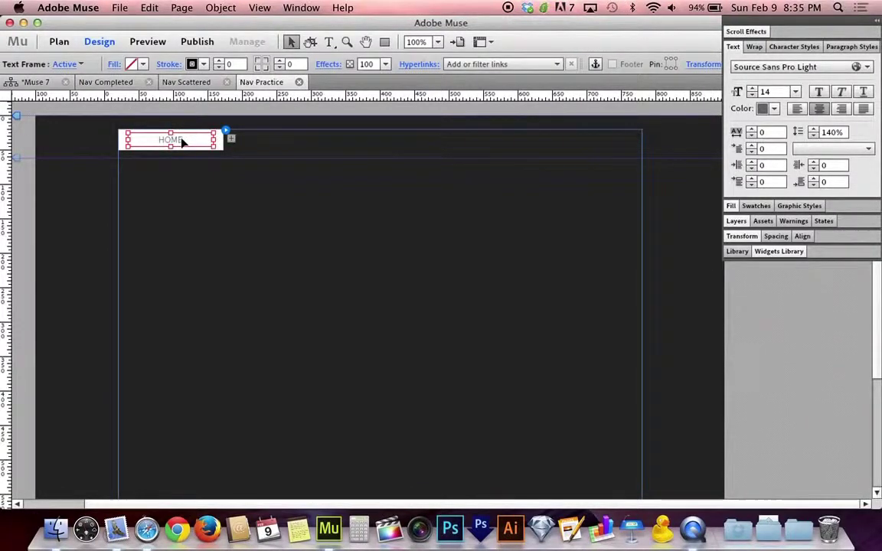
{"action": "left_click", "coordinate": [66, 65]}
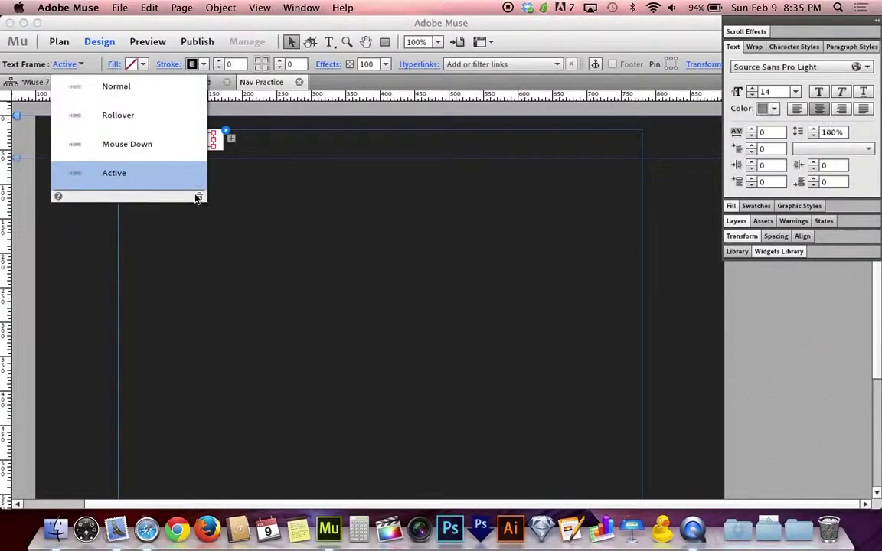
{"action": "left_click", "coordinate": [131, 91]}
{"action": "left_click", "coordinate": [80, 68]}
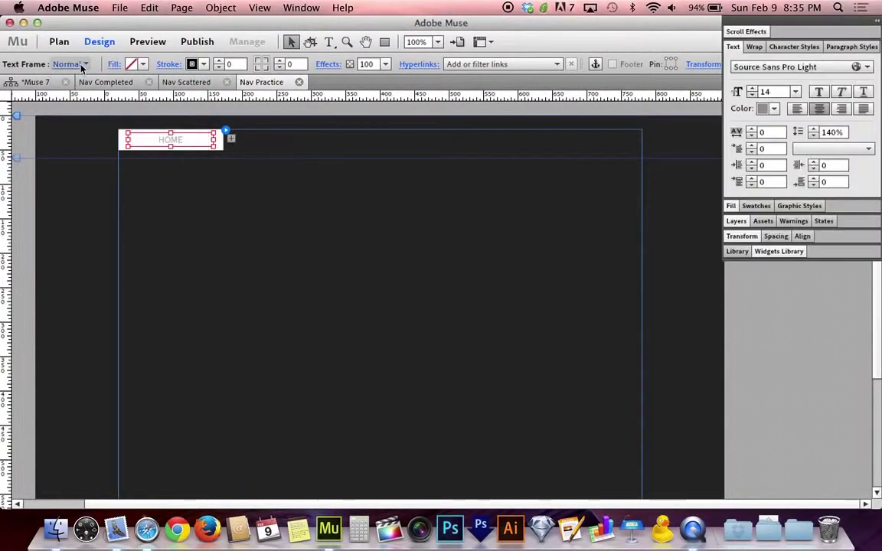
Step: Fill the HOME trigger's Normal state with the dark mauve swatch 5D4B51
{"action": "left_click", "coordinate": [222, 144]}
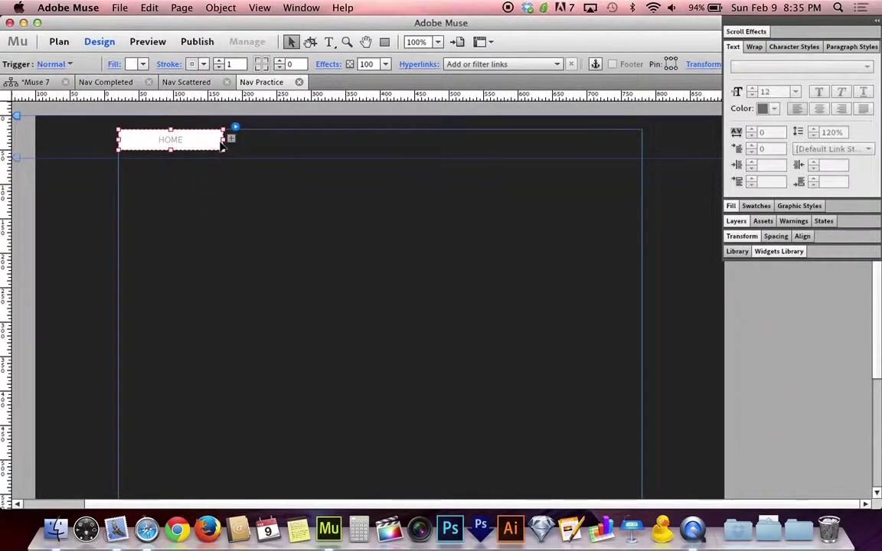
{"action": "left_click", "coordinate": [144, 65]}
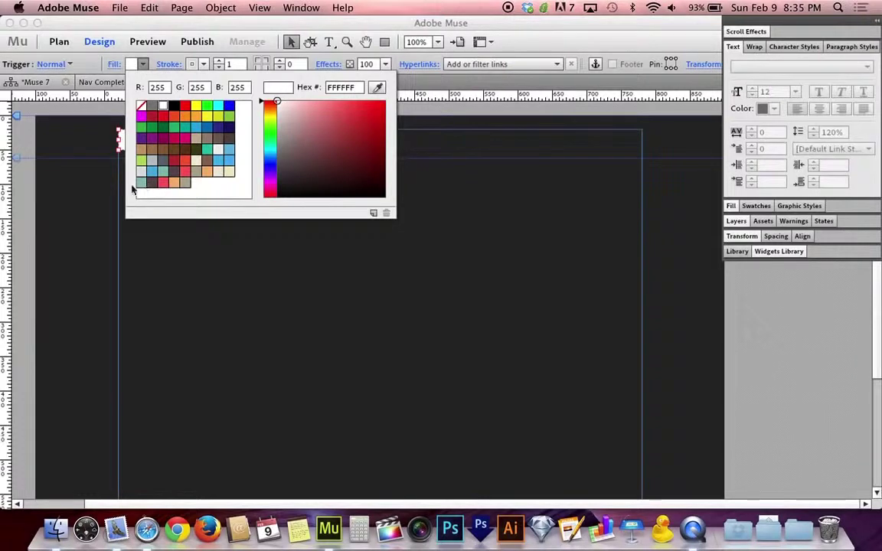
{"action": "left_click", "coordinate": [152, 182]}
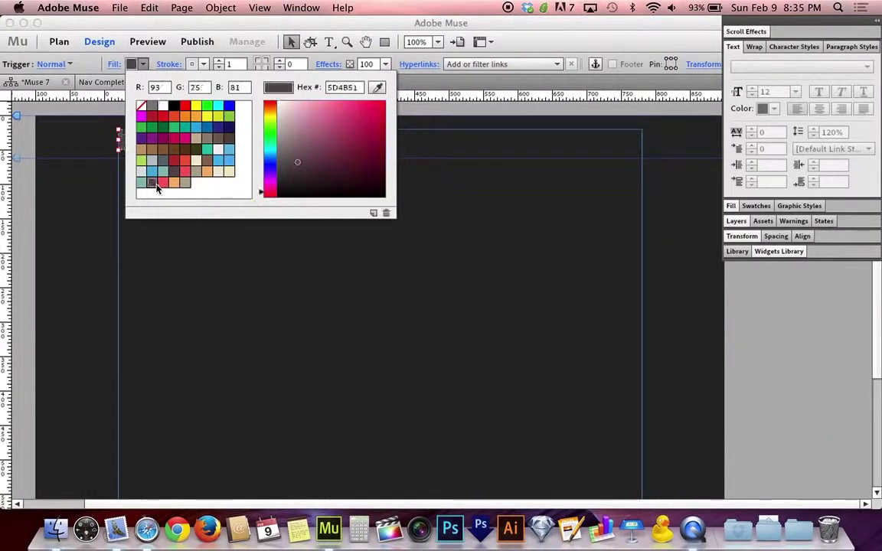
Step: Set the text colour of the HOME label to white
{"action": "left_click", "coordinate": [165, 138]}
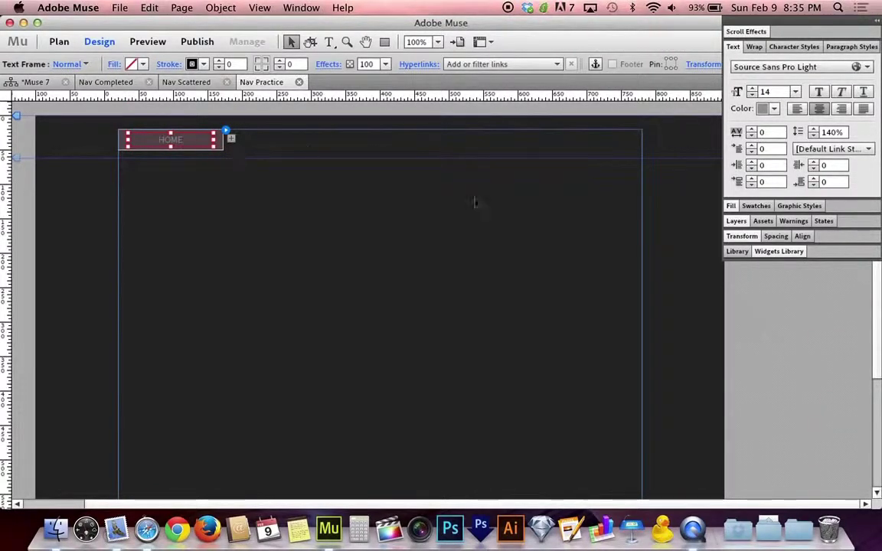
{"action": "left_click", "coordinate": [768, 108]}
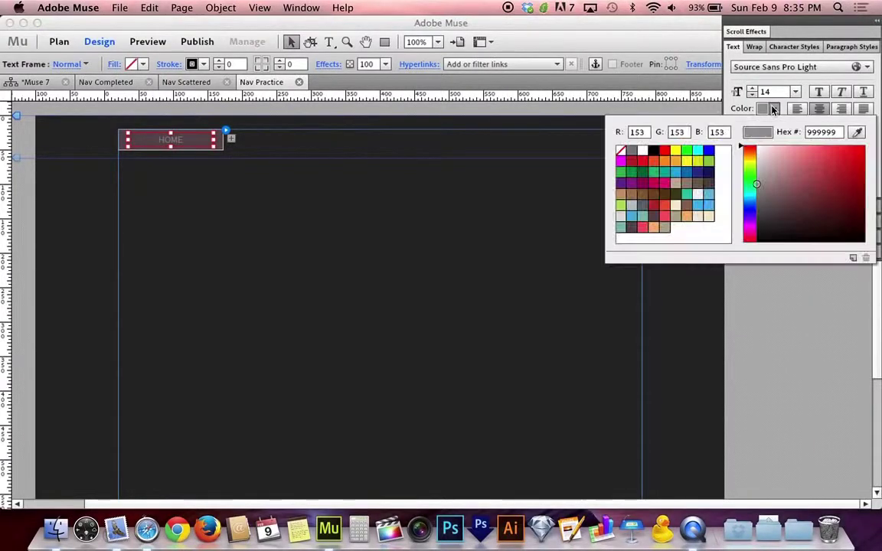
{"action": "left_click", "coordinate": [644, 152]}
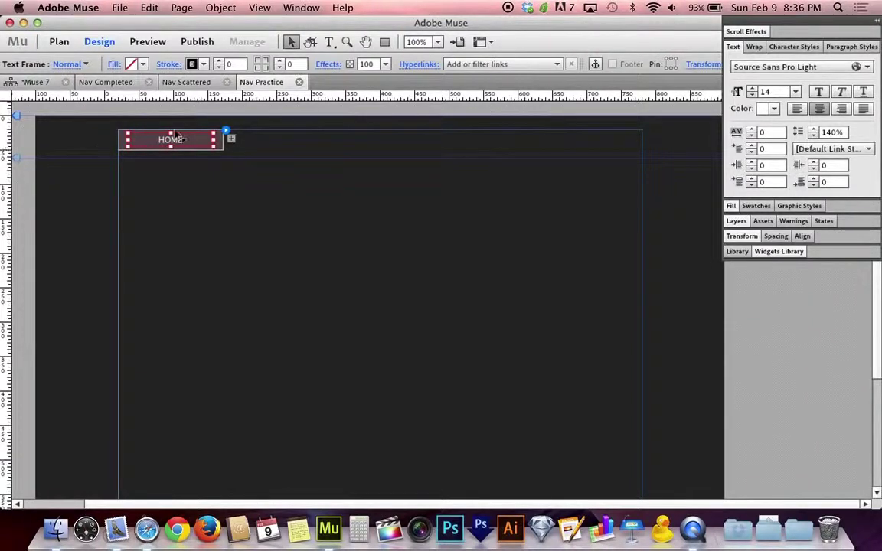
Step: Remove the stroke from the HOME trigger by setting its stroke colour to none
{"action": "left_click", "coordinate": [222, 150]}
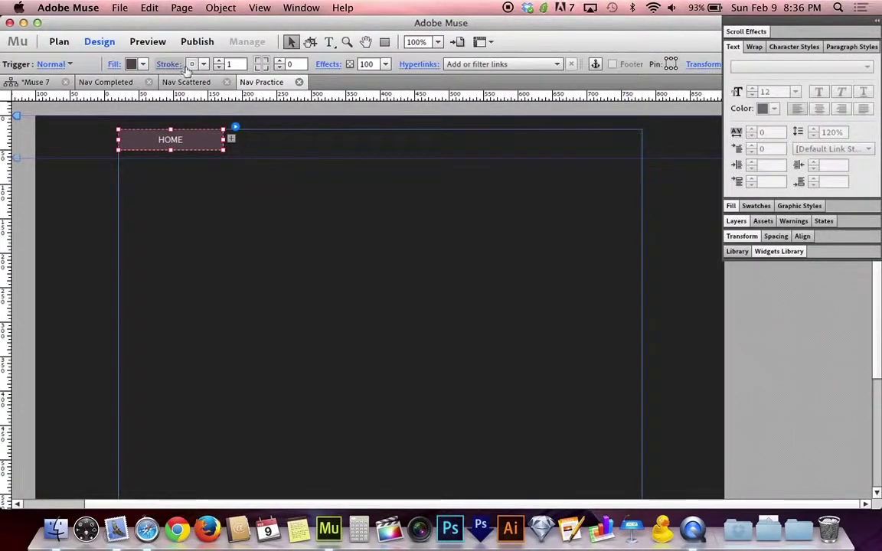
{"action": "left_click", "coordinate": [170, 65]}
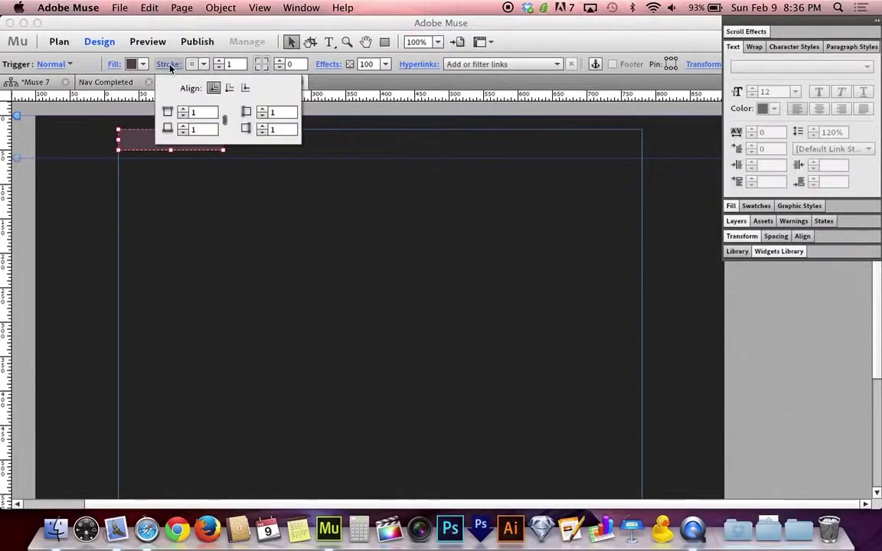
{"action": "left_click", "coordinate": [193, 65]}
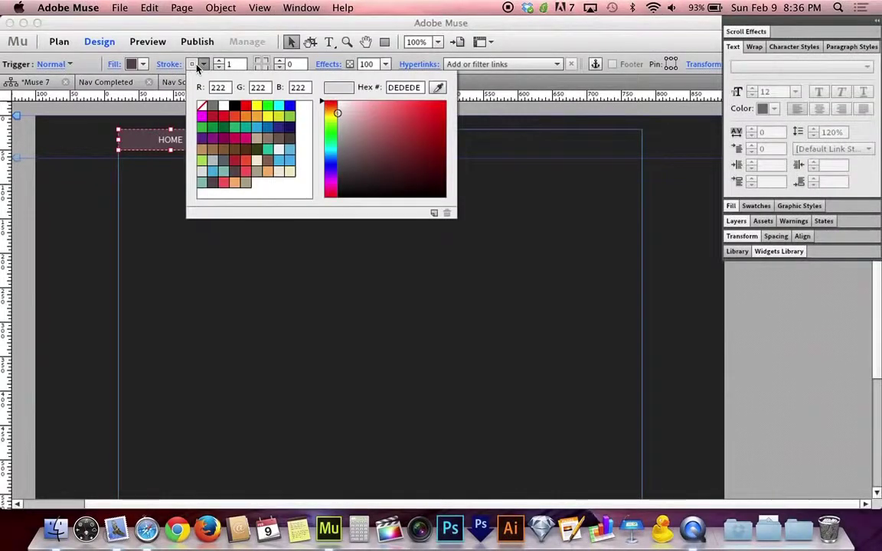
{"action": "left_click", "coordinate": [203, 105]}
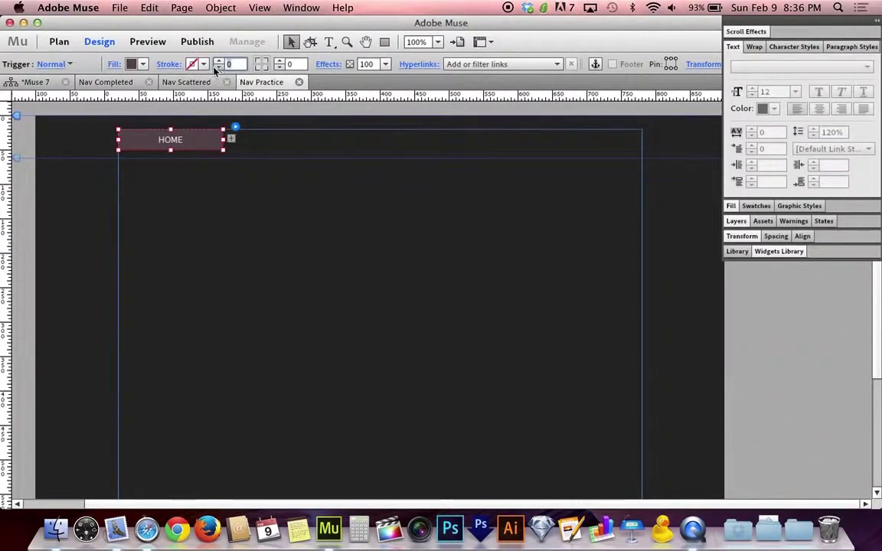
{"action": "left_click", "coordinate": [184, 144]}
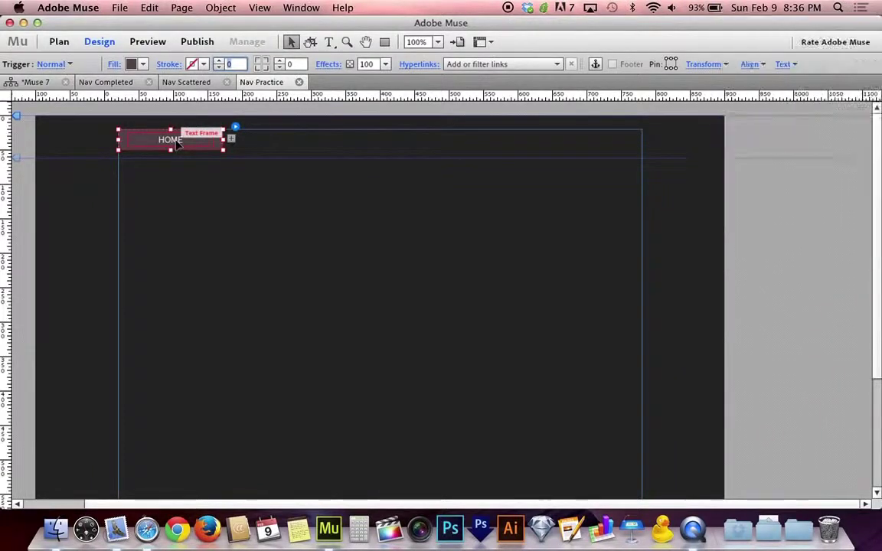
Step: Add a second trigger to the composition and move it flush against the right edge of the HOME trigger
{"action": "left_click", "coordinate": [221, 147]}
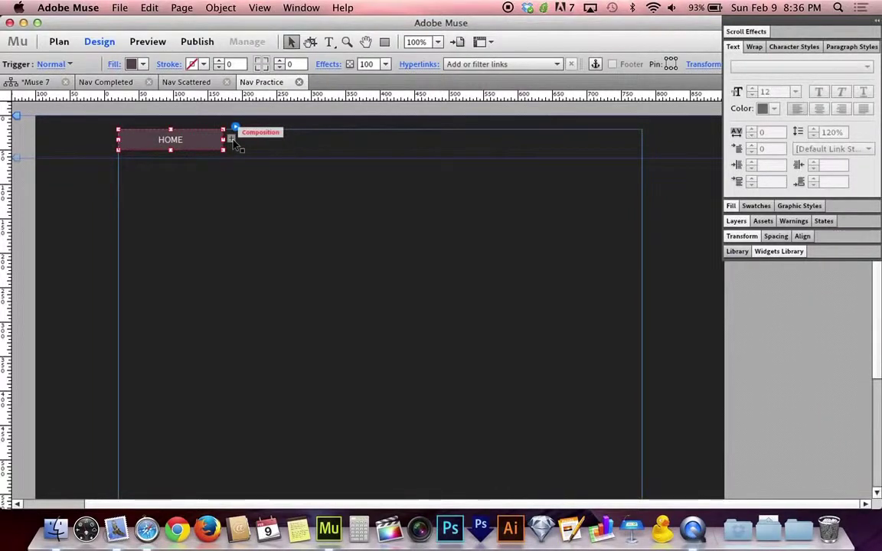
{"action": "left_click", "coordinate": [232, 140]}
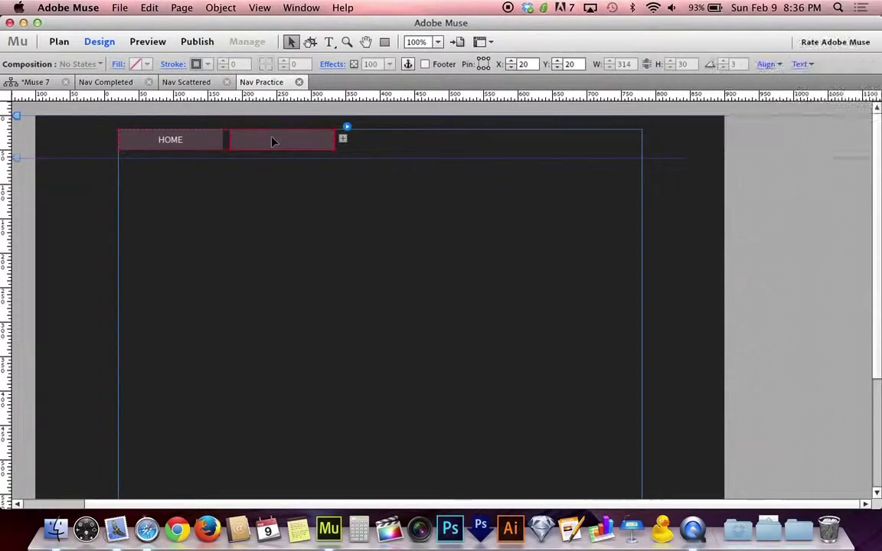
{"action": "left_click", "coordinate": [290, 141]}
{"action": "left_click_drag", "start_coordinate": [288, 138], "coordinate": [284, 138]}
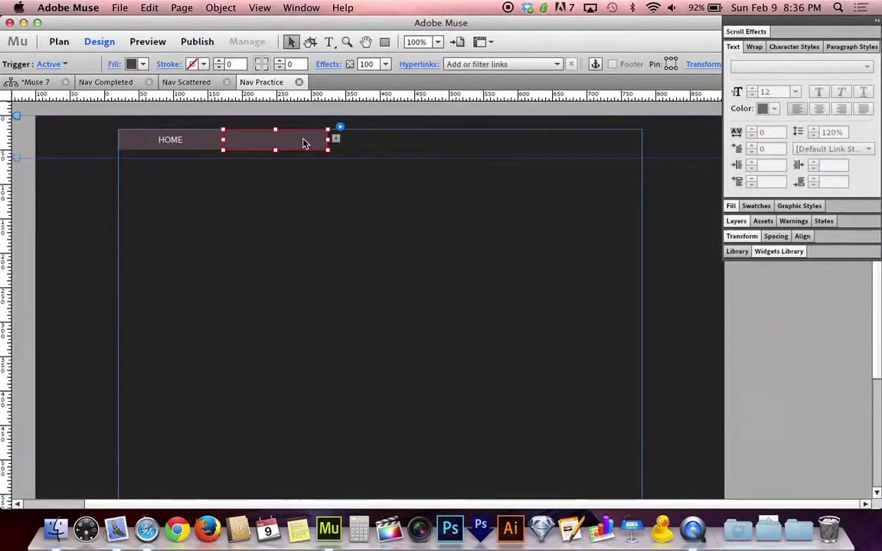
Step: Add three more triggers to the composition so the bar of five spans the full page width
{"action": "left_click", "coordinate": [335, 138]}
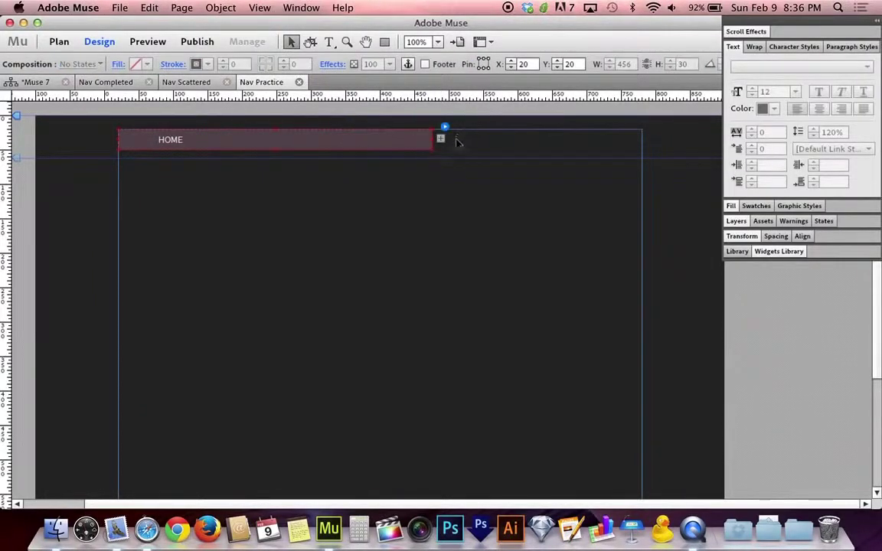
{"action": "left_click", "coordinate": [442, 140]}
{"action": "left_click", "coordinate": [548, 141]}
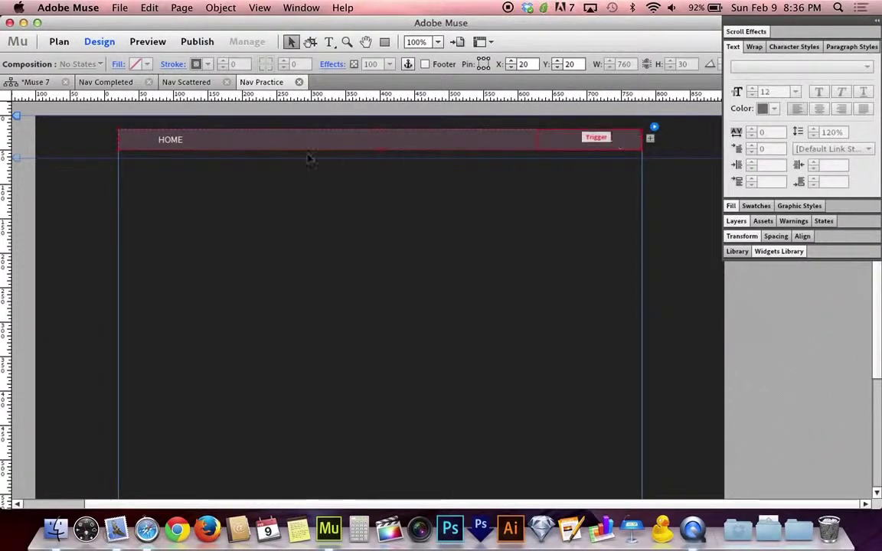
Step: Switch the second trigger to its Normal state and fill it with the teal-green swatch
{"action": "left_click", "coordinate": [241, 146]}
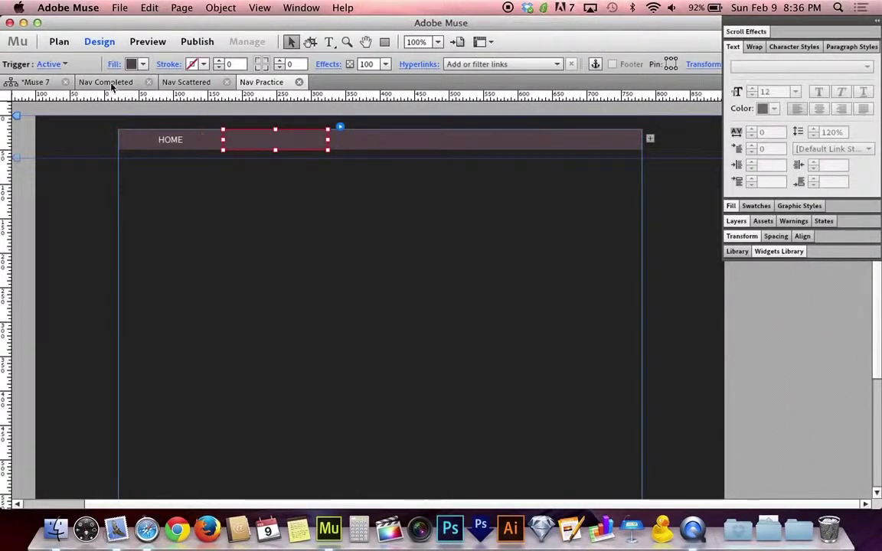
{"action": "left_click", "coordinate": [64, 63]}
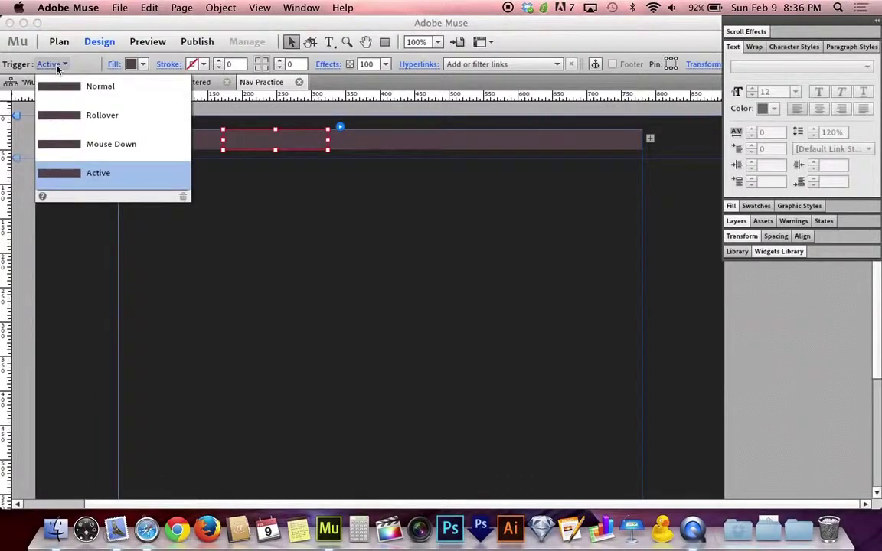
{"action": "left_click", "coordinate": [89, 85]}
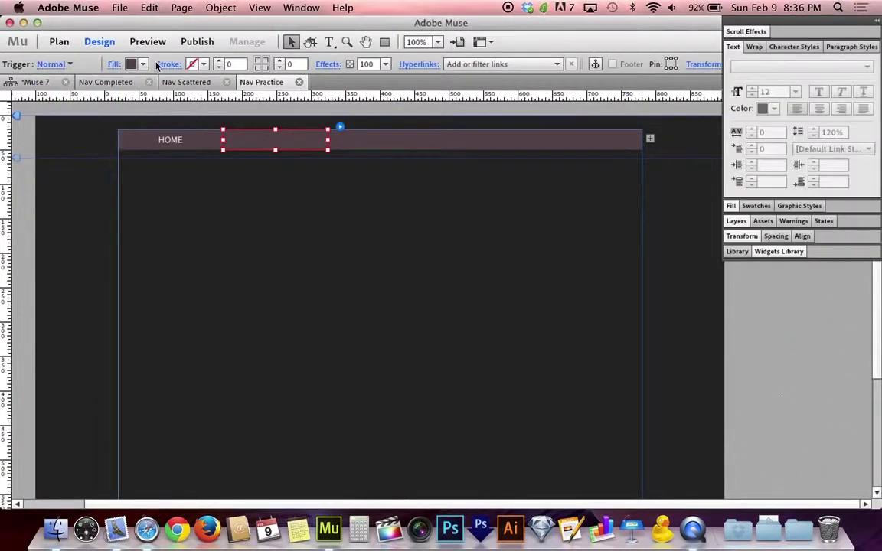
{"action": "left_click", "coordinate": [142, 64]}
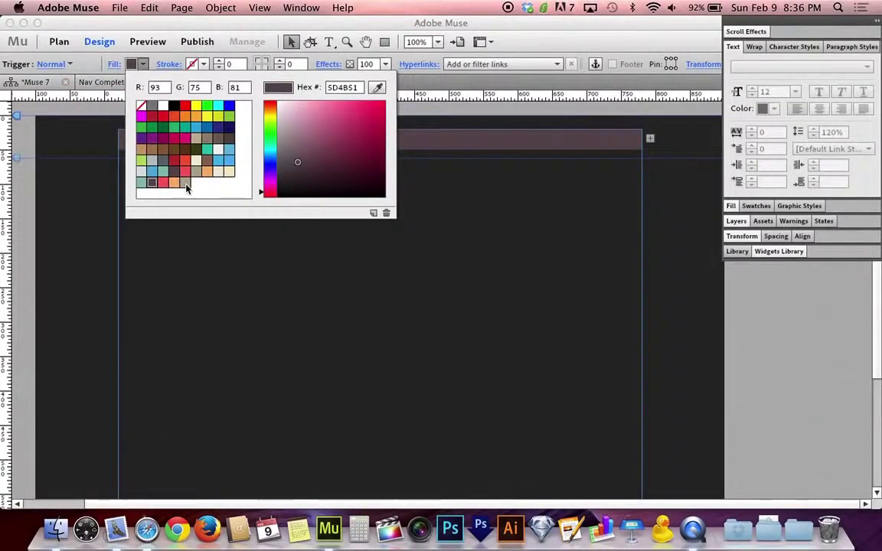
{"action": "left_click", "coordinate": [141, 183]}
{"action": "left_click", "coordinate": [133, 58]}
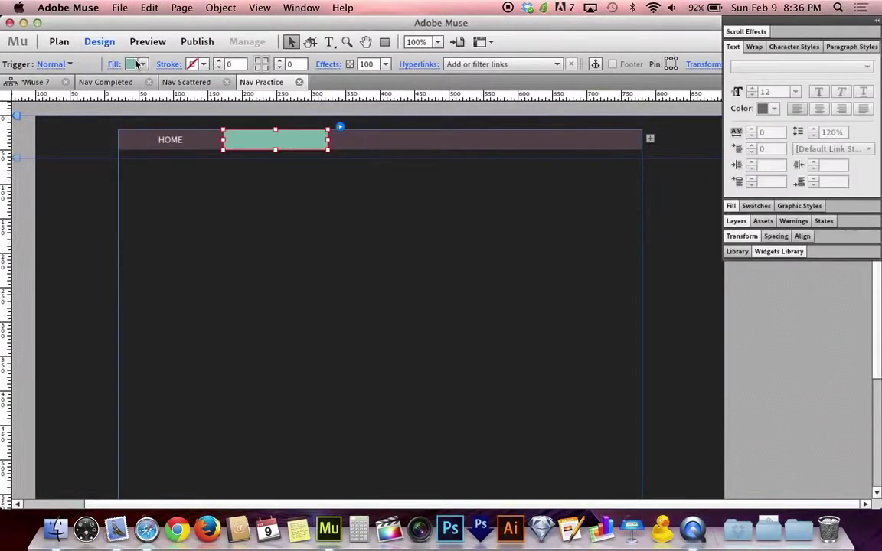
Step: Switch the third trigger to its Normal state and fill it with the taupe swatch R=177 G=169 B=146
{"action": "left_click", "coordinate": [375, 139]}
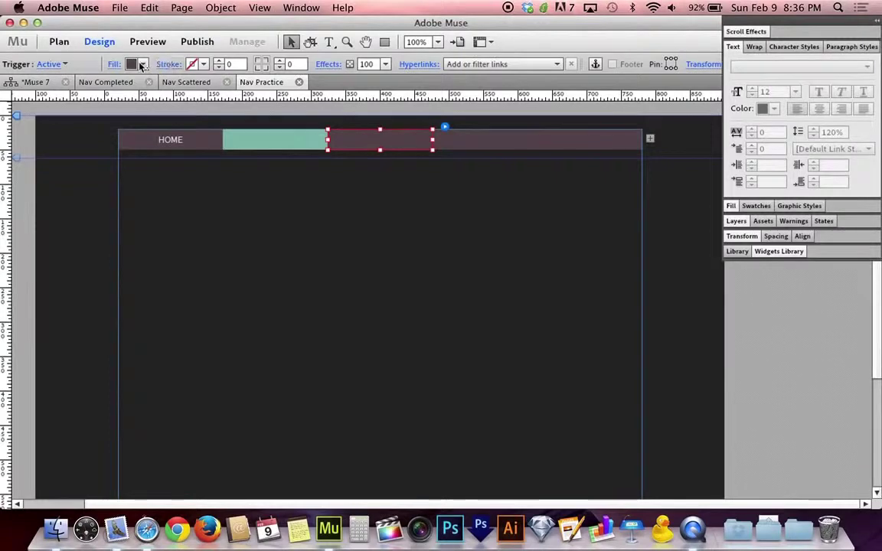
{"action": "left_click", "coordinate": [69, 64]}
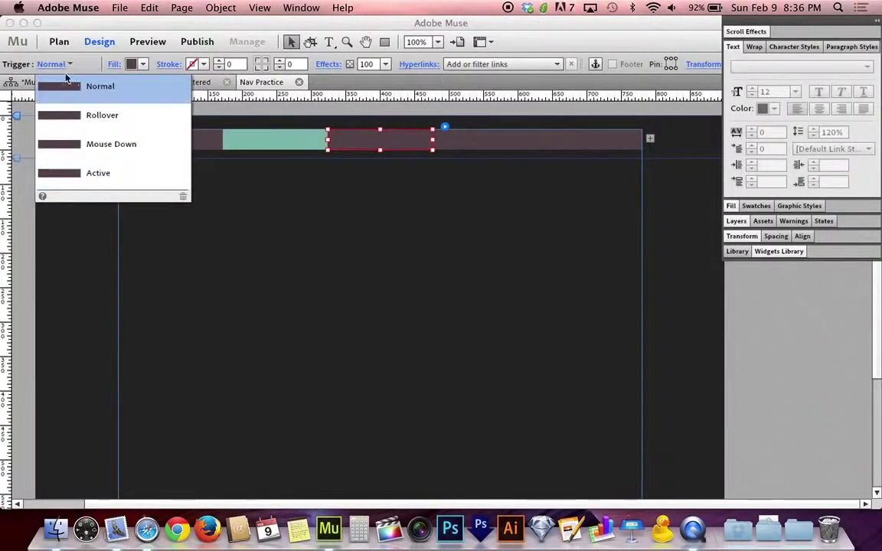
{"action": "left_click", "coordinate": [73, 83]}
{"action": "left_click", "coordinate": [141, 64]}
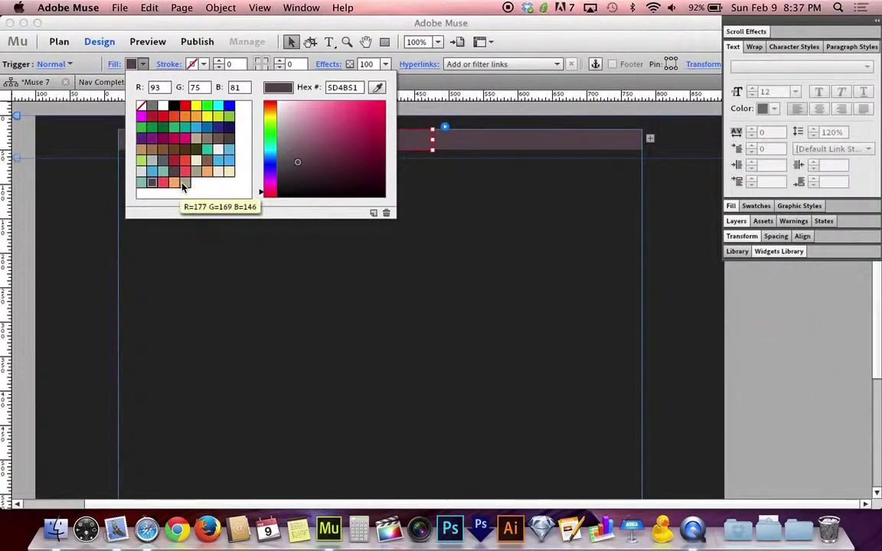
{"action": "left_click", "coordinate": [182, 185]}
Step: Switch the fourth trigger to its Normal state and fill it with the orange swatch R=247 G=180 B=110
{"action": "left_click", "coordinate": [473, 140]}
{"action": "left_click", "coordinate": [473, 140]}
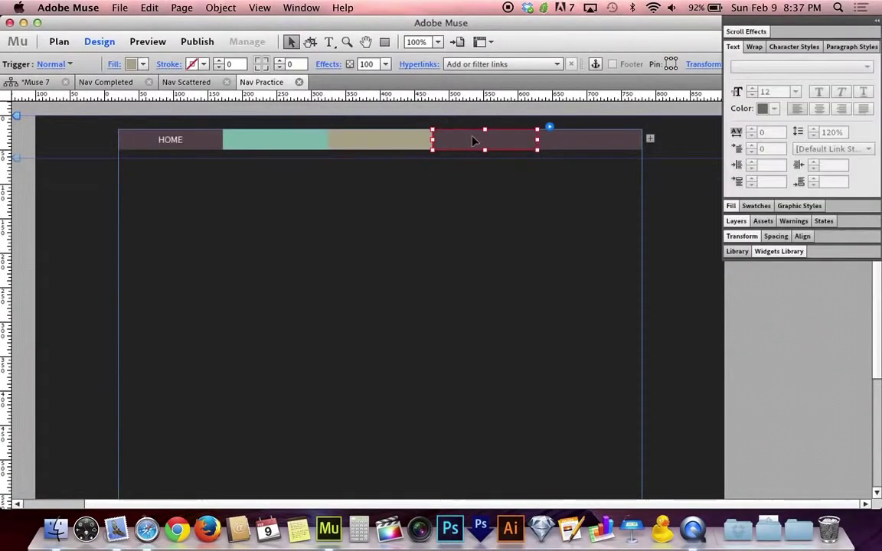
{"action": "left_click", "coordinate": [58, 66]}
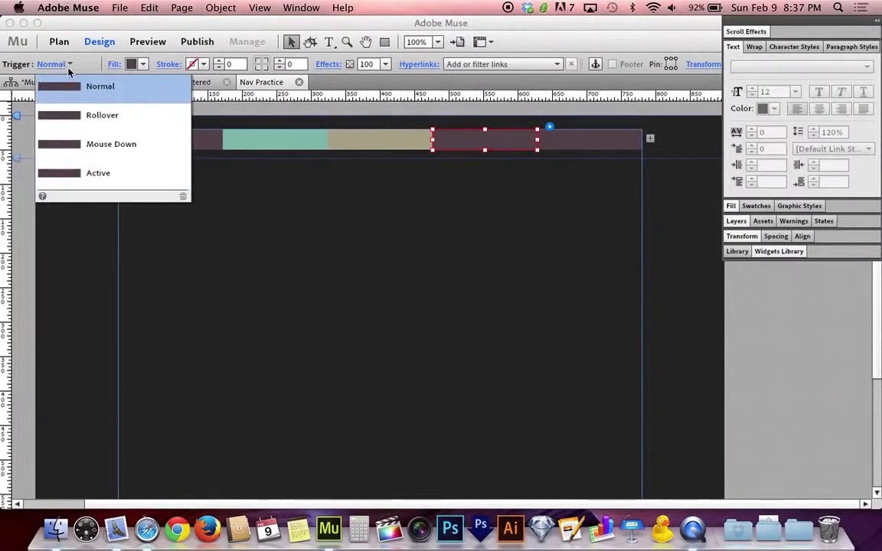
{"action": "left_click", "coordinate": [77, 86]}
{"action": "left_click", "coordinate": [136, 64]}
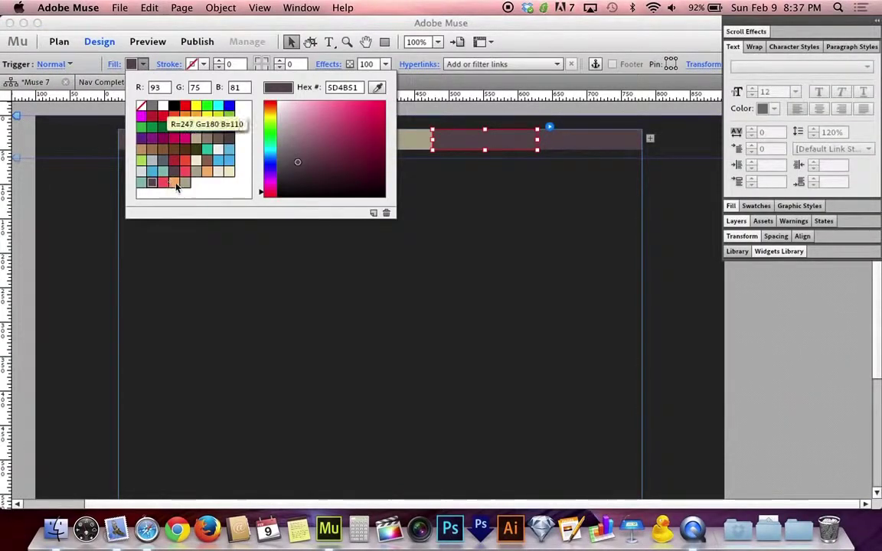
{"action": "left_click", "coordinate": [175, 184]}
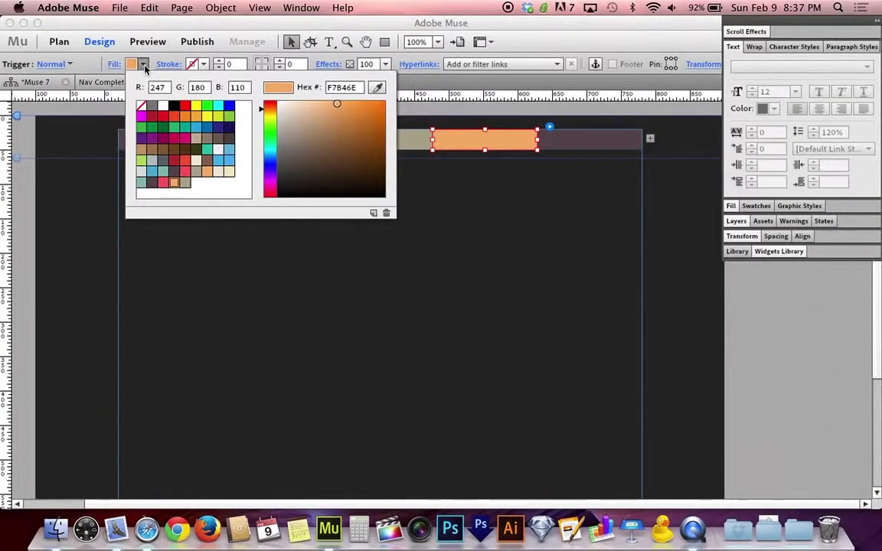
{"action": "left_click", "coordinate": [145, 69]}
Step: Switch the fifth trigger to its Normal state and fill it with the coral-red swatch F85D62
{"action": "left_click", "coordinate": [571, 142]}
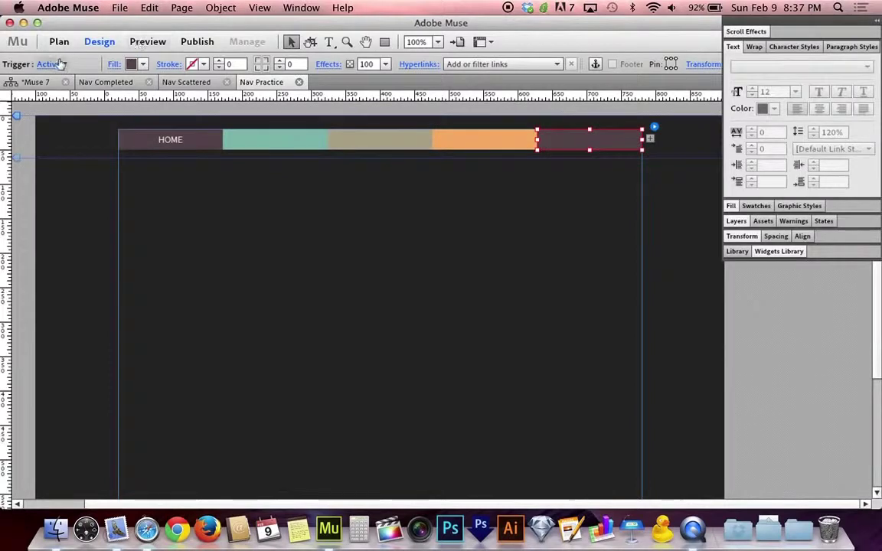
{"action": "left_click", "coordinate": [61, 65]}
{"action": "left_click", "coordinate": [76, 84]}
{"action": "left_click", "coordinate": [144, 64]}
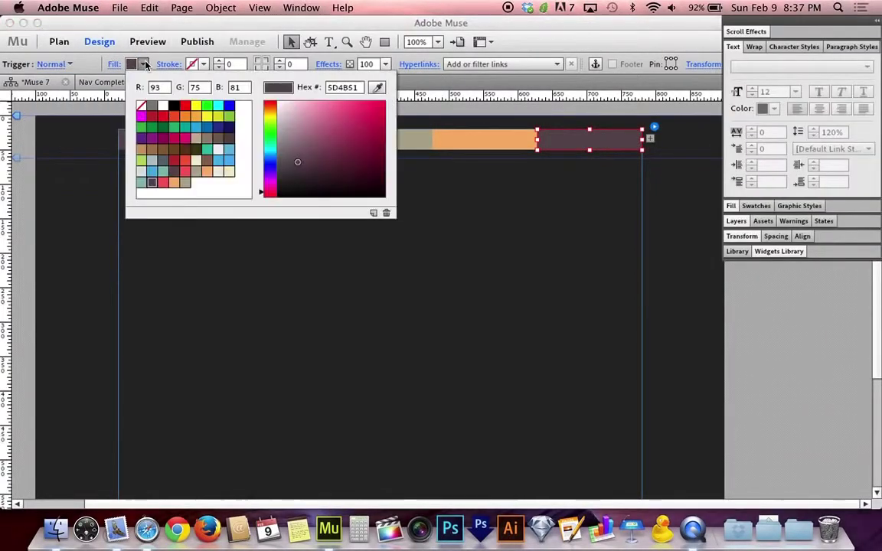
{"action": "left_click", "coordinate": [163, 183]}
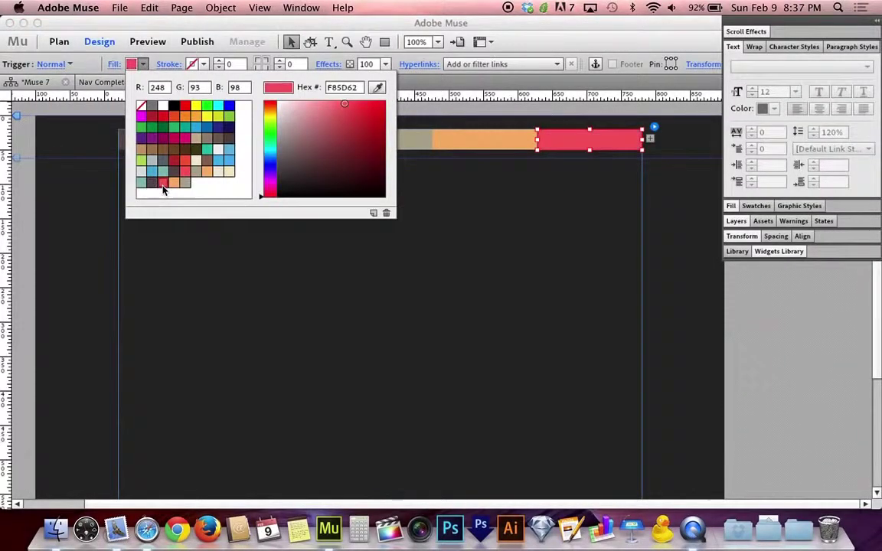
{"action": "left_click", "coordinate": [131, 61]}
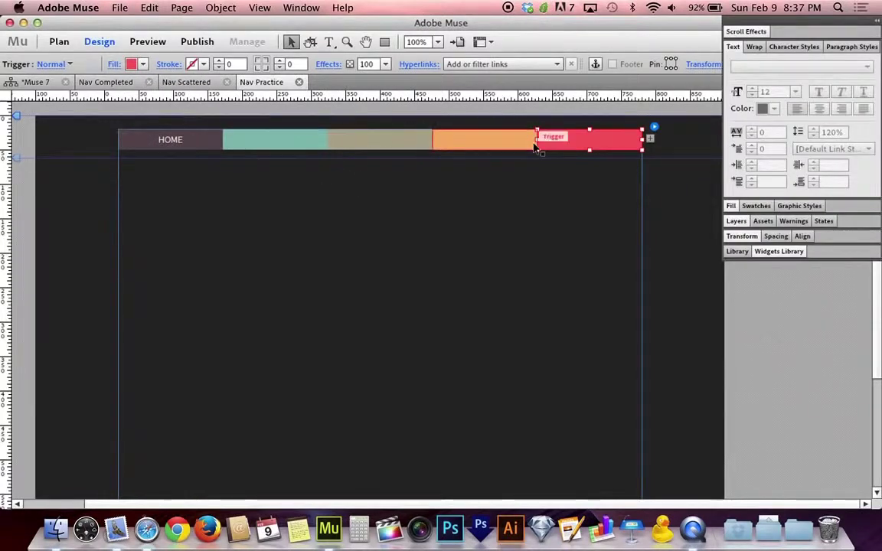
Step: Copy the HOME text frame into each of the four other triggers, centred like the original
{"action": "left_click", "coordinate": [509, 146]}
{"action": "left_click", "coordinate": [406, 139]}
{"action": "left_click", "coordinate": [264, 138]}
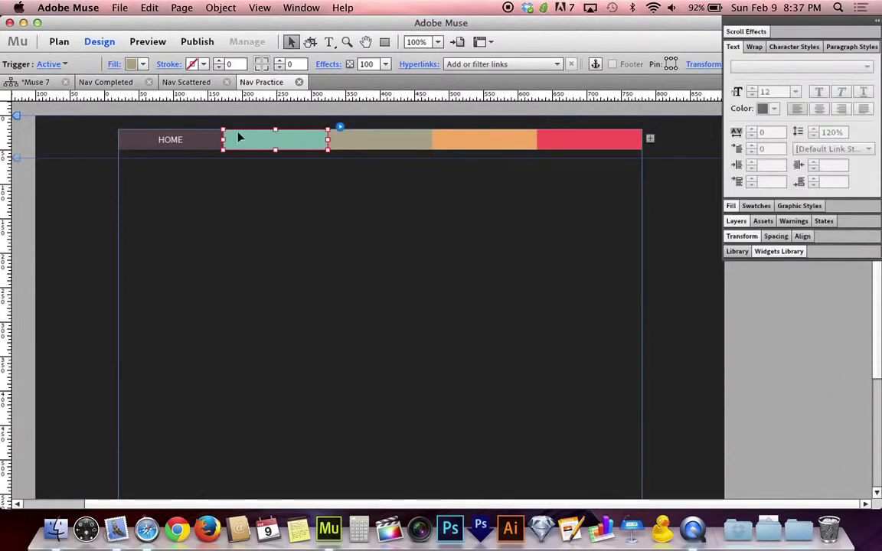
{"action": "left_click", "coordinate": [186, 143]}
{"action": "left_click", "coordinate": [169, 141]}
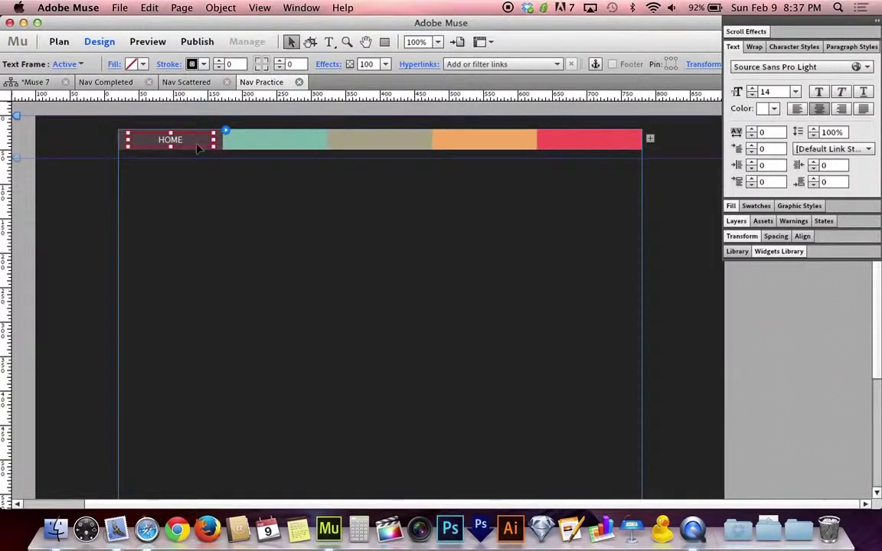
{"action": "left_click", "coordinate": [282, 139]}
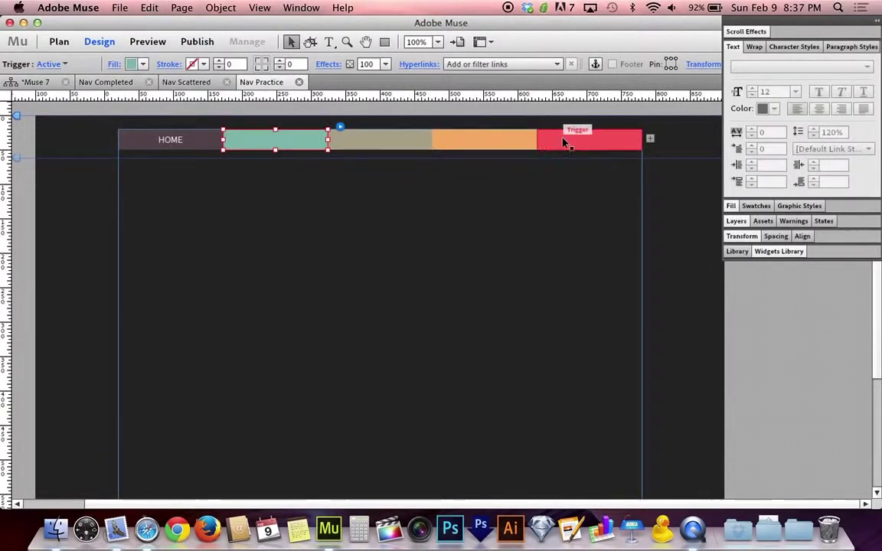
{"action": "left_click", "coordinate": [172, 140]}
{"action": "left_click", "coordinate": [176, 142]}
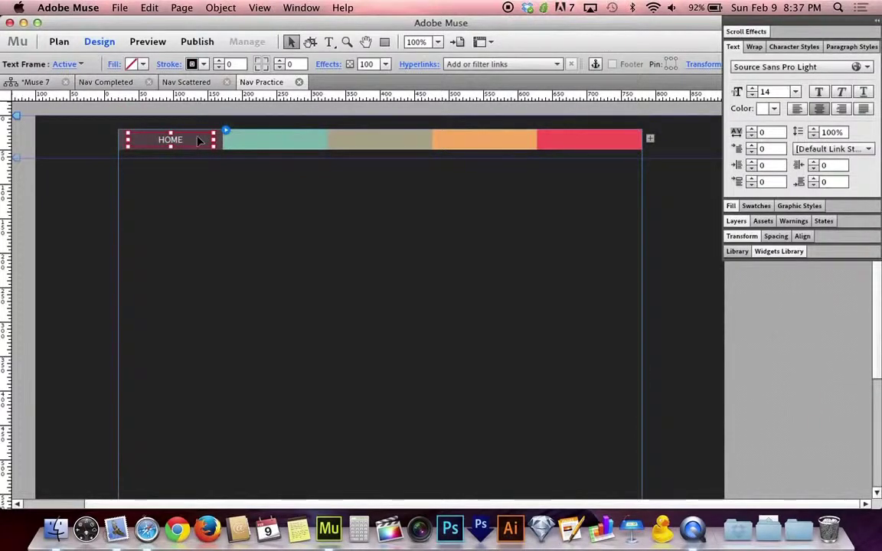
{"action": "left_click_drag", "start_coordinate": [188, 141], "coordinate": [607, 140]}
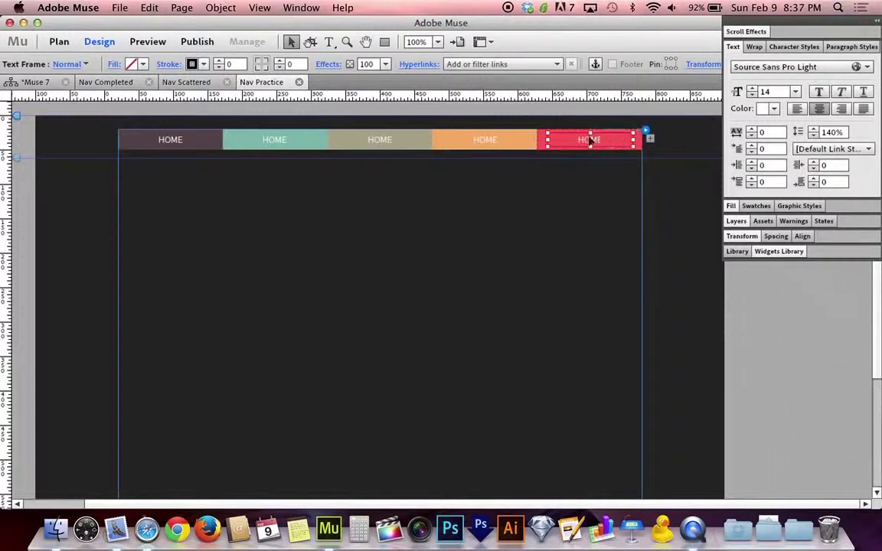
Step: Change the label of the teal-green trigger to SERVICES and that of the taupe trigger to HARDWARE
{"action": "left_click", "coordinate": [271, 138]}
{"action": "left_click", "coordinate": [270, 138]}
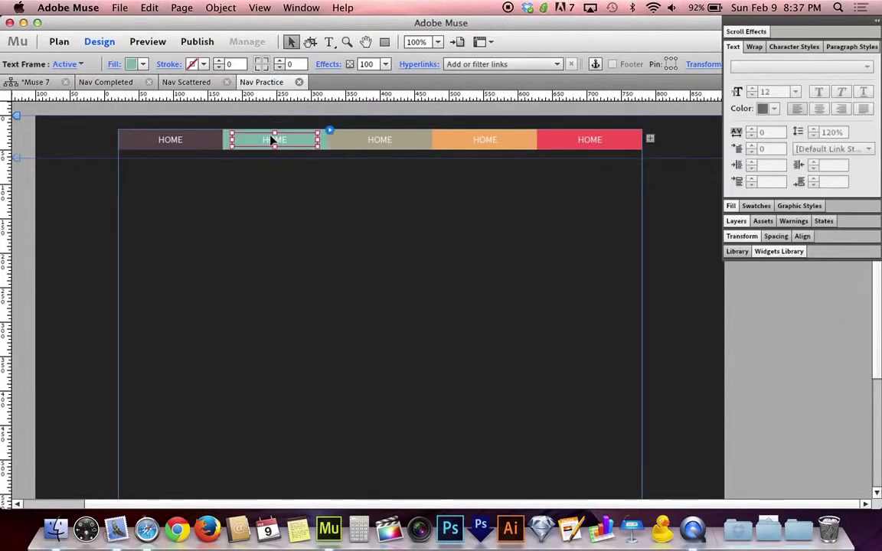
{"action": "left_click", "coordinate": [270, 136]}
{"action": "double_click", "coordinate": [271, 134]}
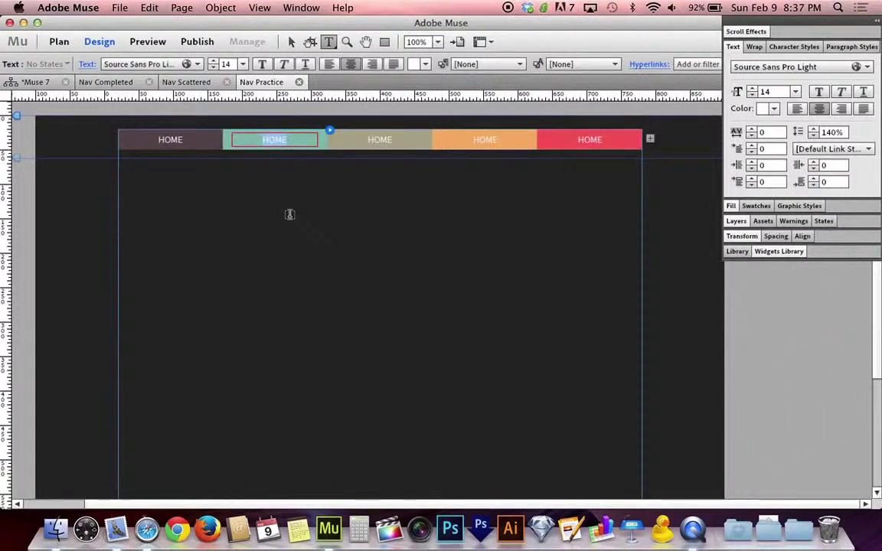
{"action": "type", "text": "SERVICES"}
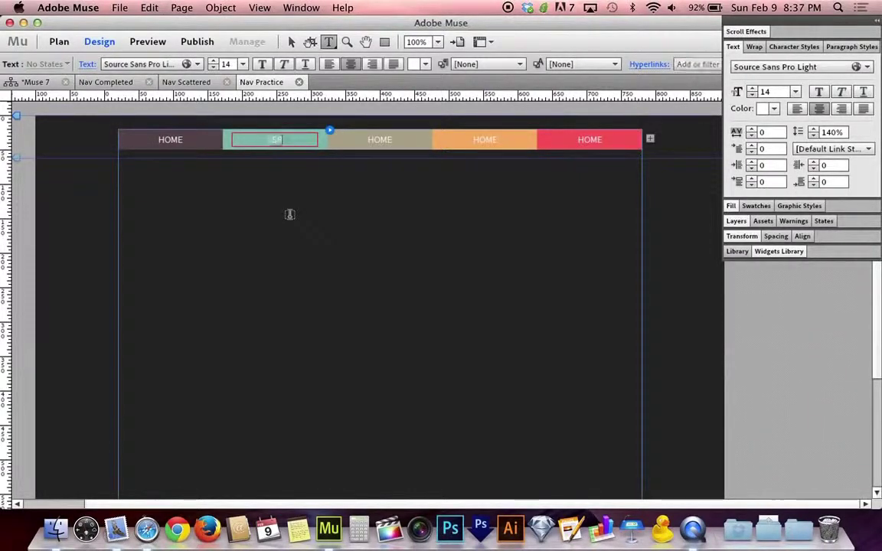
{"action": "double_click", "coordinate": [381, 140]}
{"action": "type", "text": "HARDWARE"}
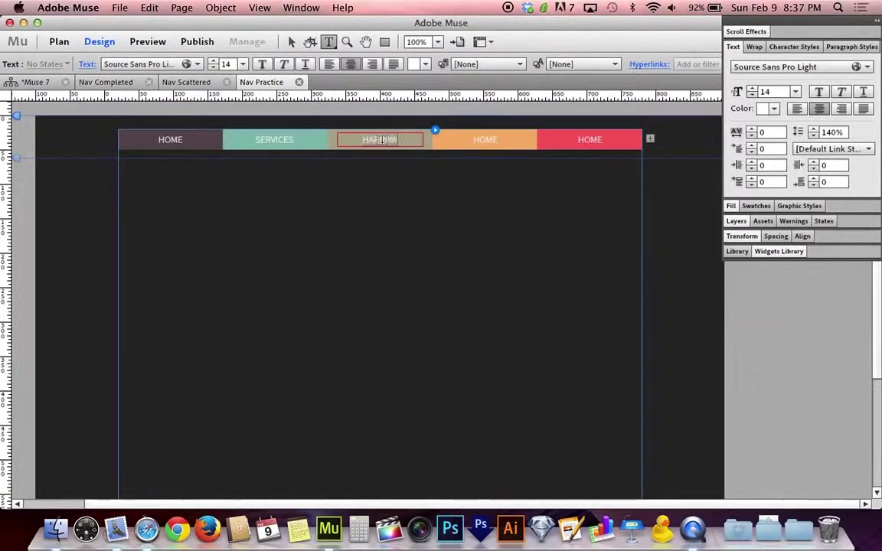
Step: Change the label of the orange trigger to SOFTWARE and that of the coral-red trigger to SUPPORT
{"action": "left_click", "coordinate": [475, 140]}
{"action": "double_click", "coordinate": [474, 141]}
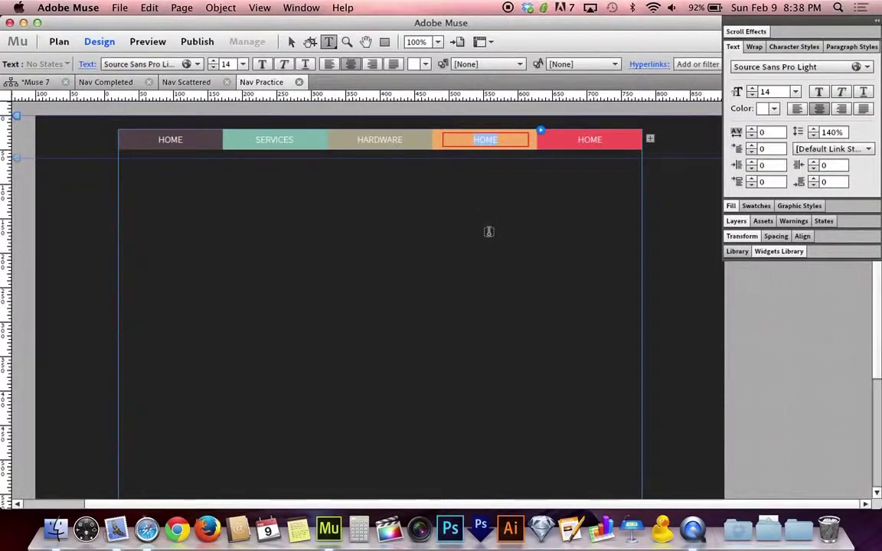
{"action": "type", "text": "SOFTWA"}
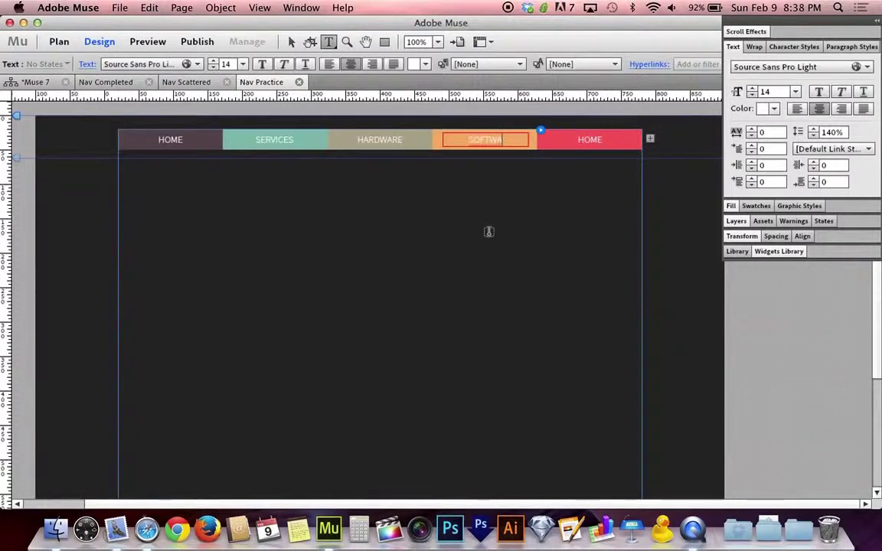
{"action": "type", "text": "RE"}
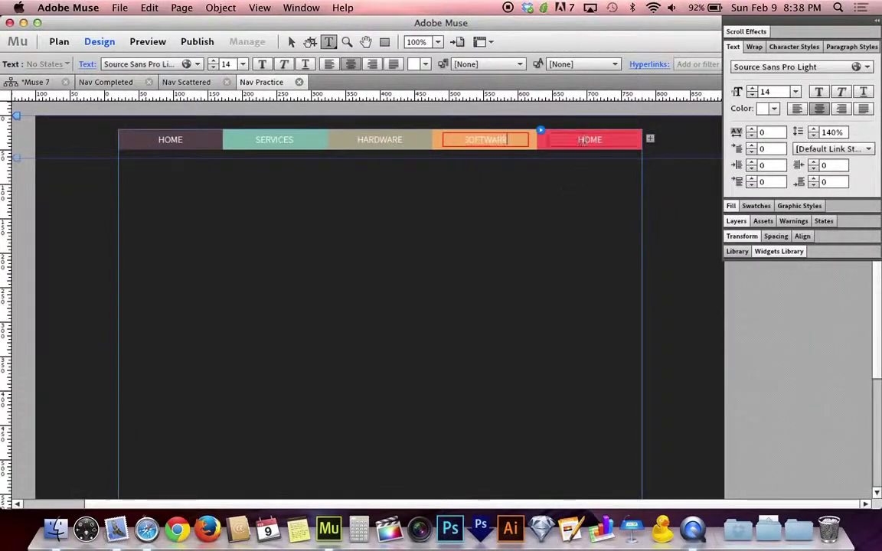
{"action": "double_click", "coordinate": [589, 140]}
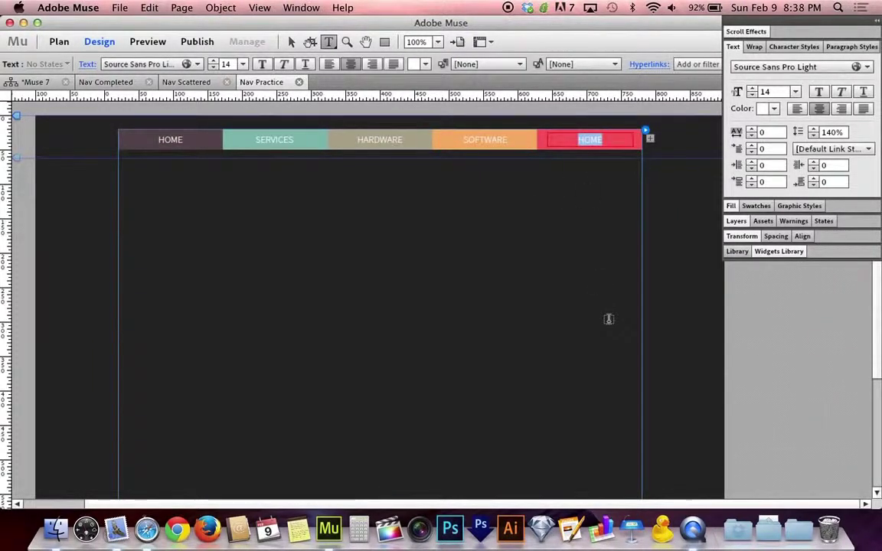
{"action": "type", "text": "SUPPORT"}
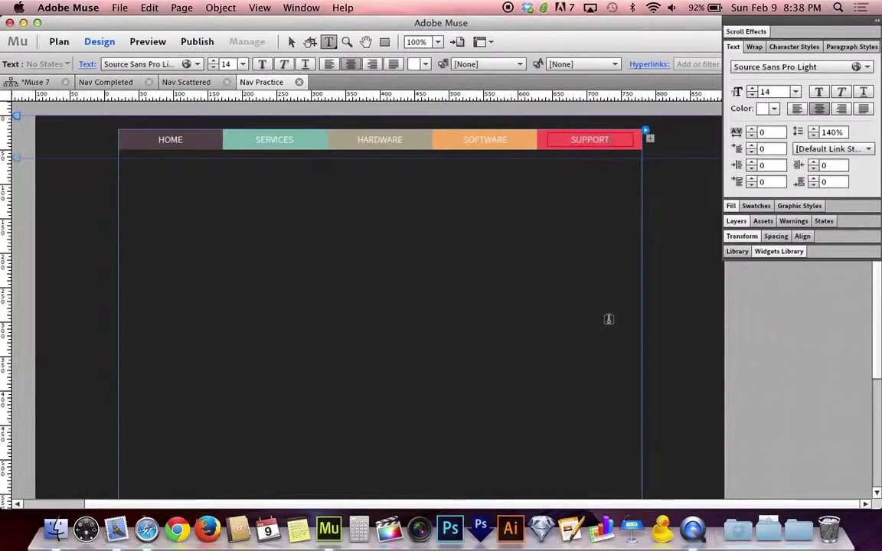
{"action": "left_click", "coordinate": [291, 42]}
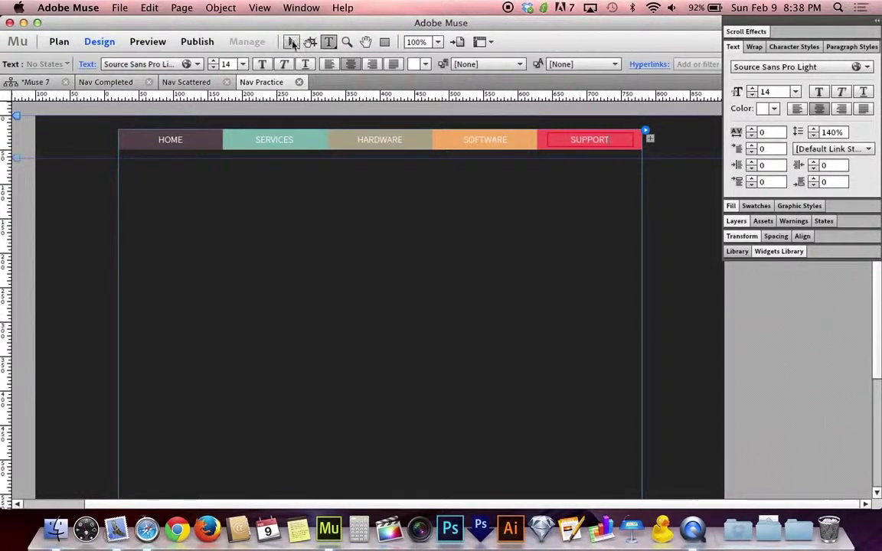
{"action": "left_click", "coordinate": [349, 143]}
{"action": "left_click", "coordinate": [276, 142]}
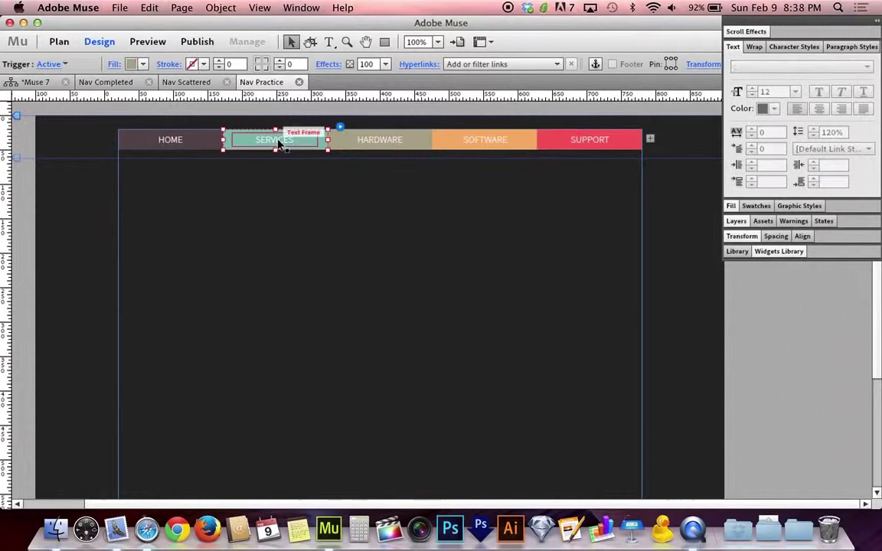
{"action": "left_click", "coordinate": [219, 143]}
{"action": "left_click", "coordinate": [245, 141]}
{"action": "left_click", "coordinate": [358, 148]}
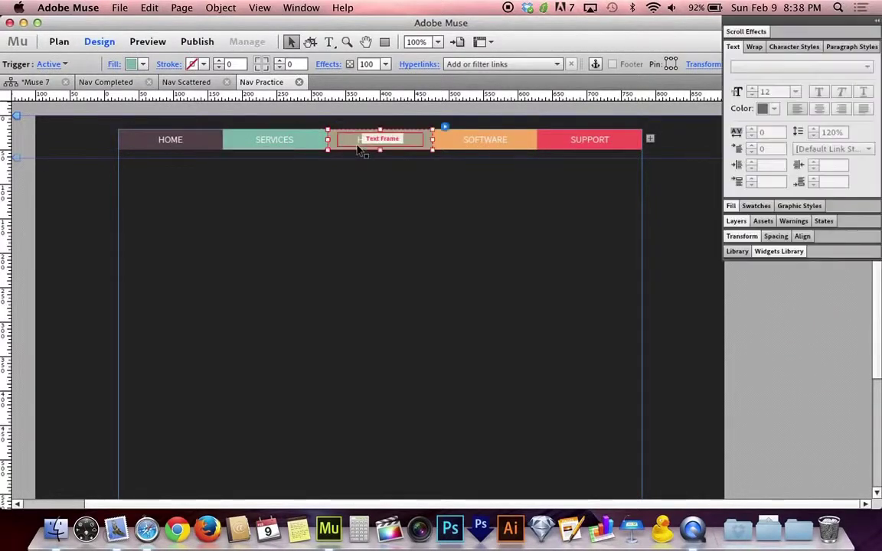
Step: Turn on showing the lightbox parts while editing in the composition options, with the HOME trigger selected
{"action": "left_click", "coordinate": [197, 144]}
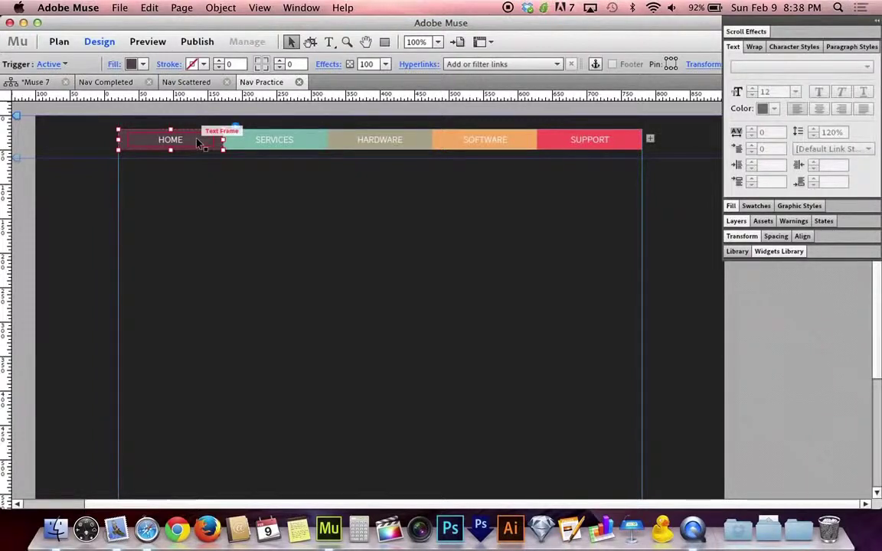
{"action": "left_click", "coordinate": [236, 130]}
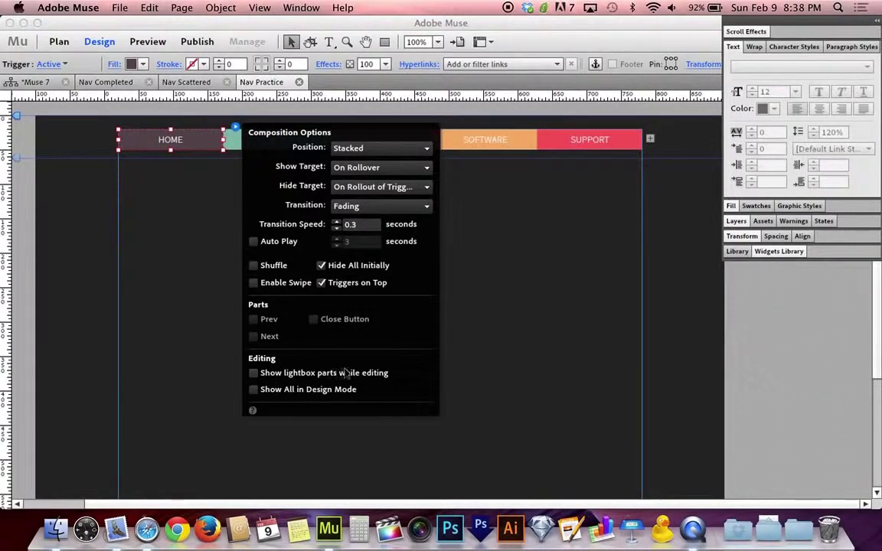
{"action": "left_click", "coordinate": [253, 373]}
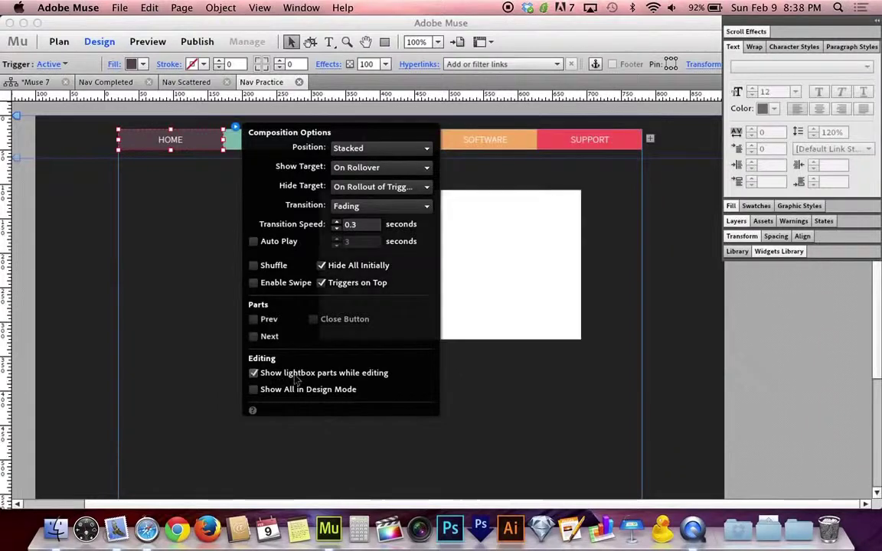
Step: Move the HOME trigger's white target flush beneath the trigger bar and resize it to span the full page width
{"action": "left_click", "coordinate": [528, 273]}
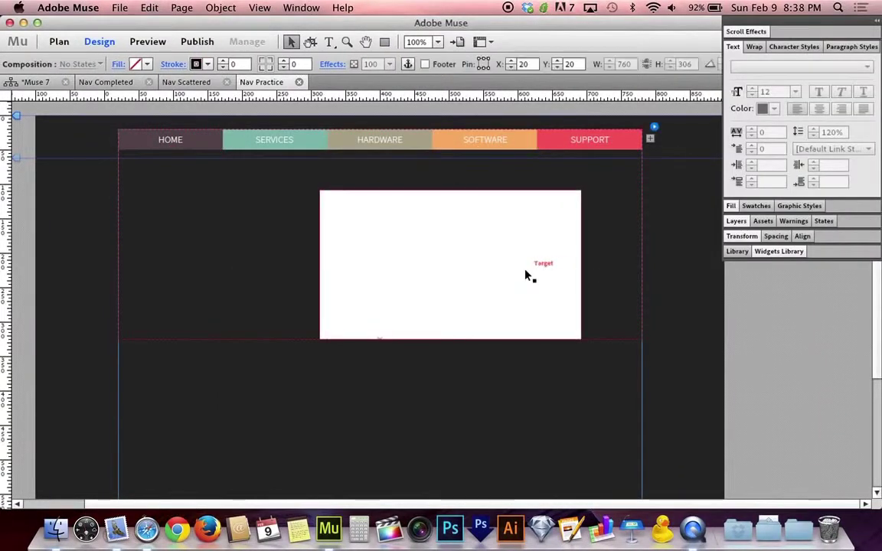
{"action": "left_click_drag", "start_coordinate": [523, 278], "coordinate": [321, 239]}
{"action": "left_click_drag", "start_coordinate": [379, 299], "coordinate": [641, 277]}
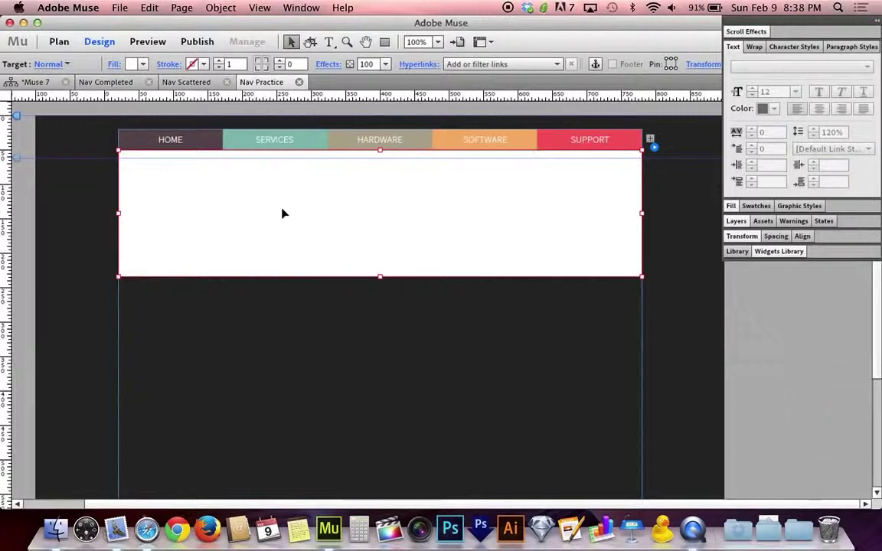
{"action": "double_click", "coordinate": [203, 141]}
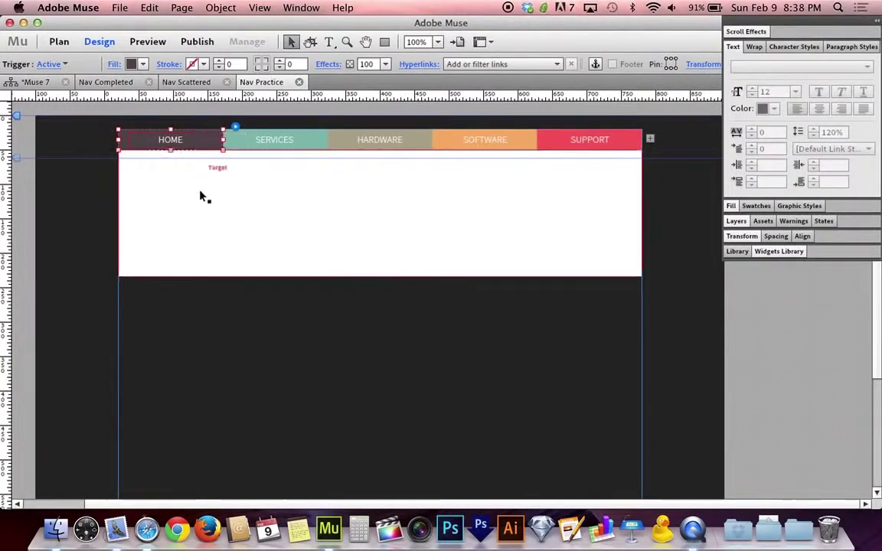
{"action": "left_click", "coordinate": [207, 210]}
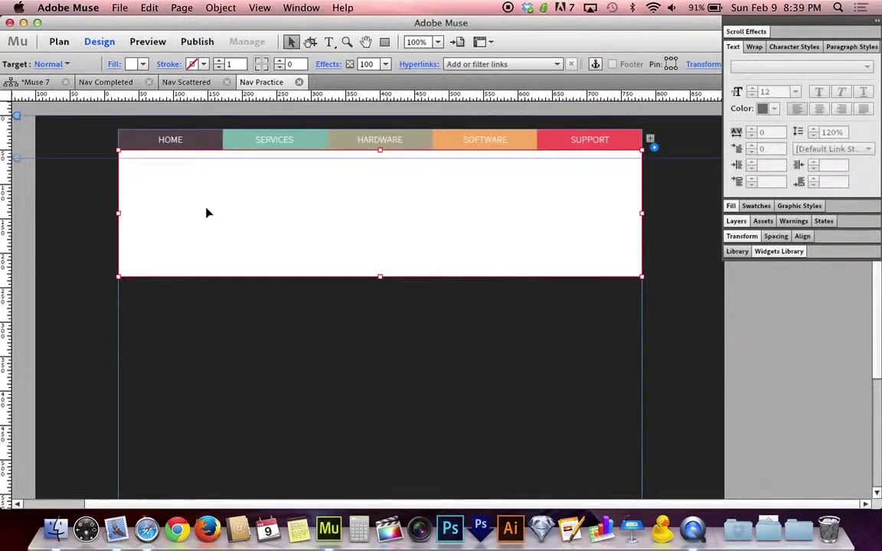
Step: Fill the HOME trigger's target panel with the dark plum swatch 5D4B51
{"action": "left_click", "coordinate": [193, 144]}
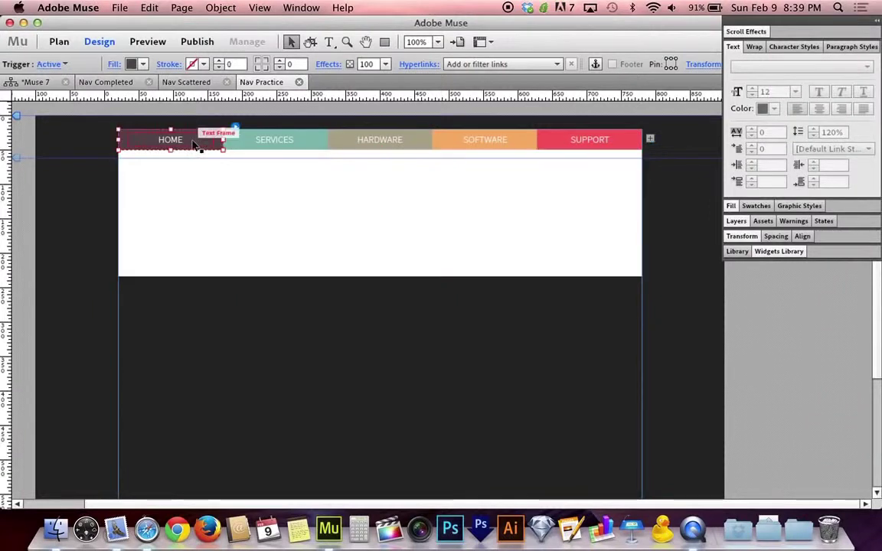
{"action": "left_click", "coordinate": [226, 206]}
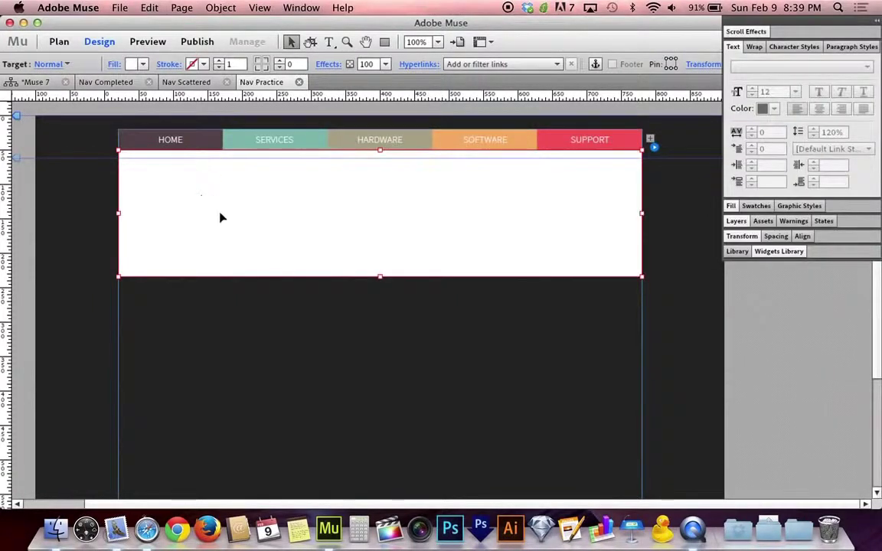
{"action": "left_click", "coordinate": [60, 65]}
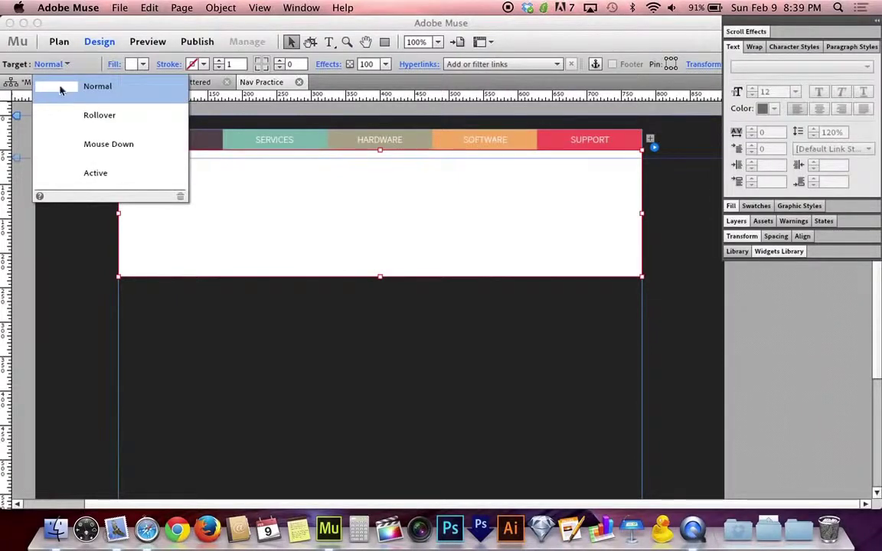
{"action": "left_click", "coordinate": [61, 66]}
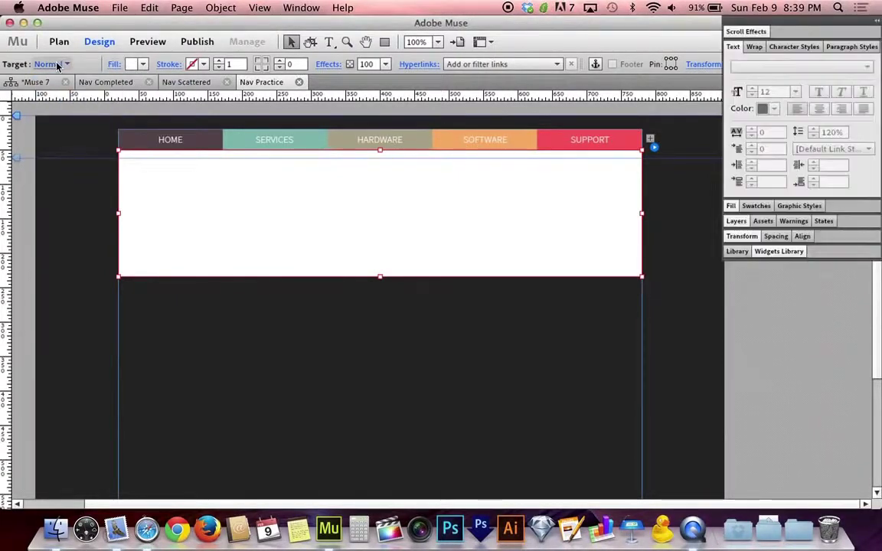
{"action": "left_click", "coordinate": [142, 66]}
{"action": "left_click", "coordinate": [153, 176]}
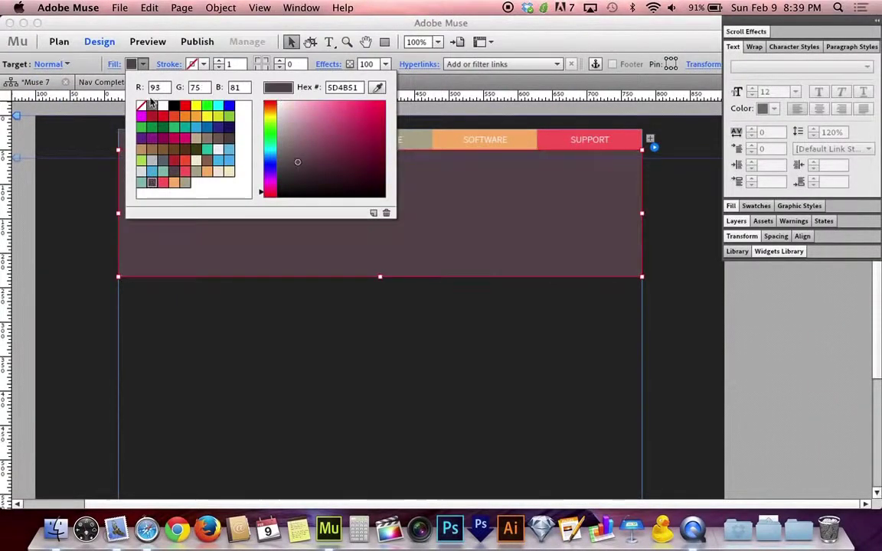
Step: Fill the SERVICES target panel with teal-green 86BEB3 and the HARDWARE target panel with taupe B1A992
{"action": "left_click", "coordinate": [235, 145]}
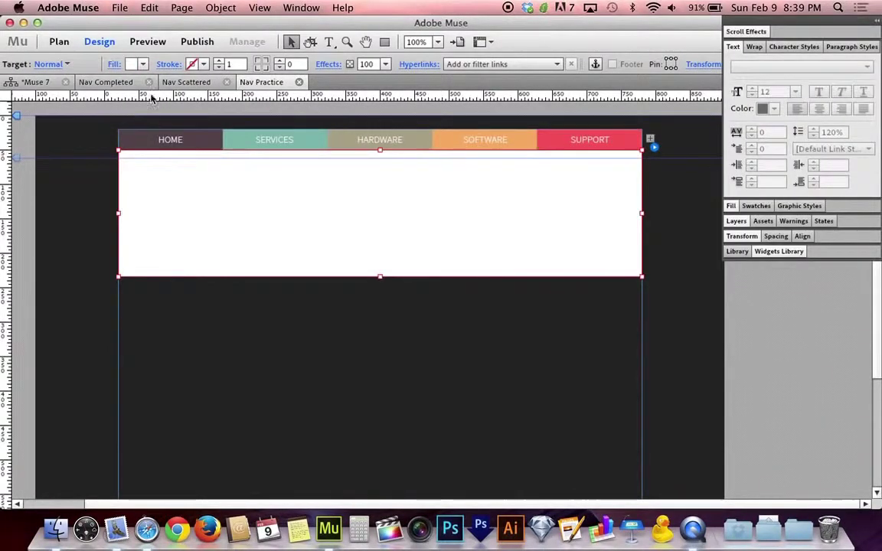
{"action": "left_click", "coordinate": [135, 66]}
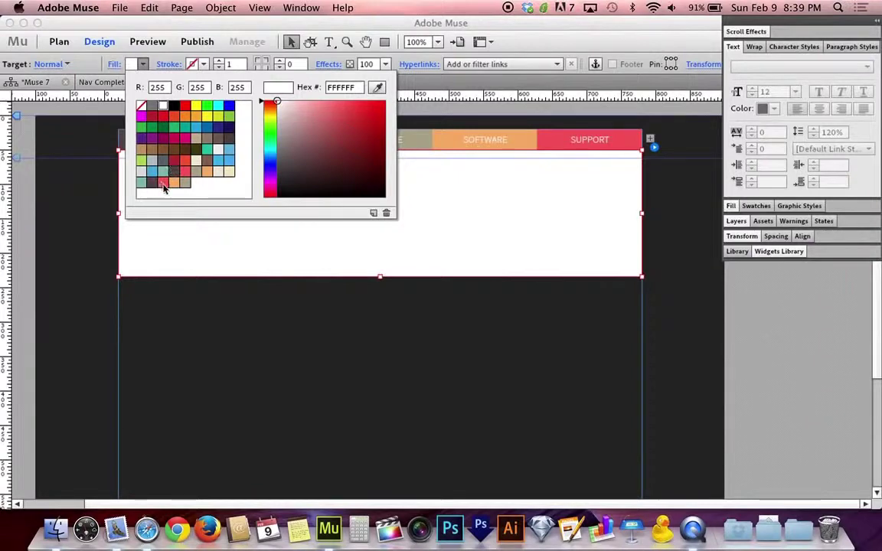
{"action": "left_click", "coordinate": [141, 184]}
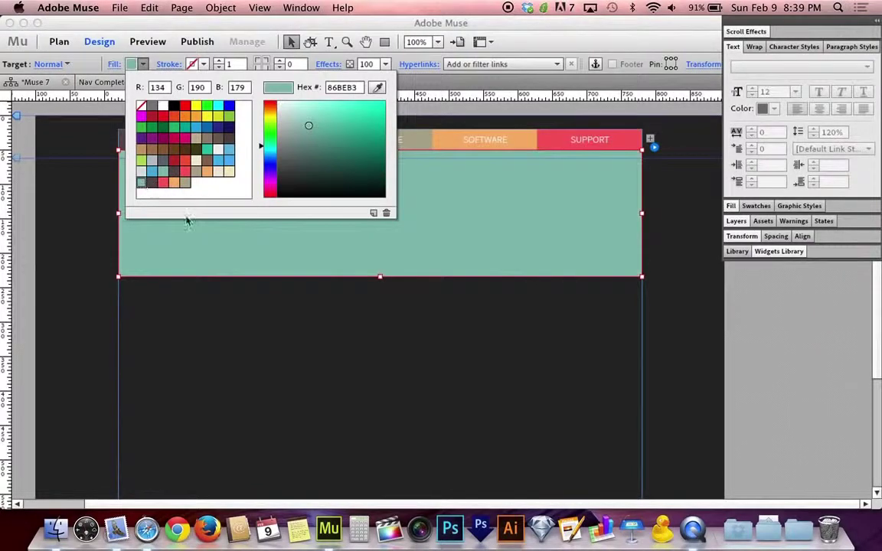
{"action": "left_click", "coordinate": [332, 143]}
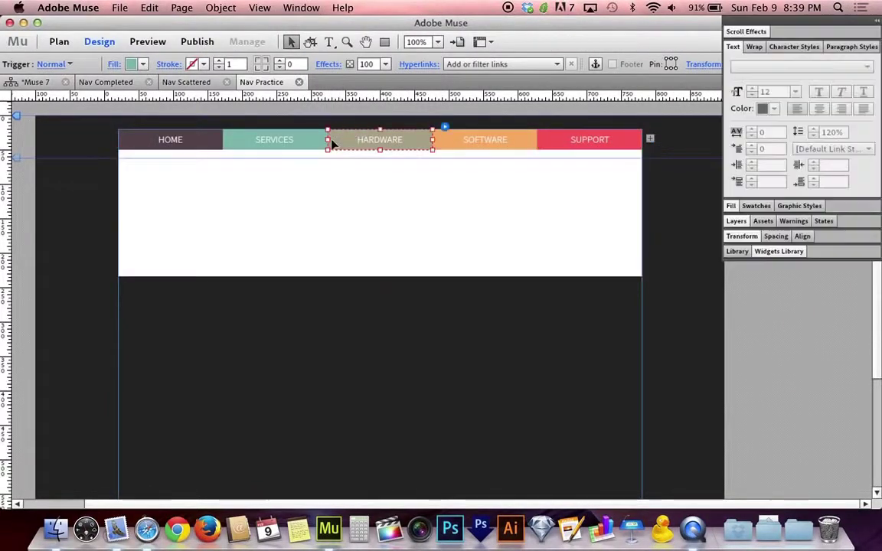
{"action": "left_click", "coordinate": [311, 199]}
{"action": "left_click", "coordinate": [139, 66]}
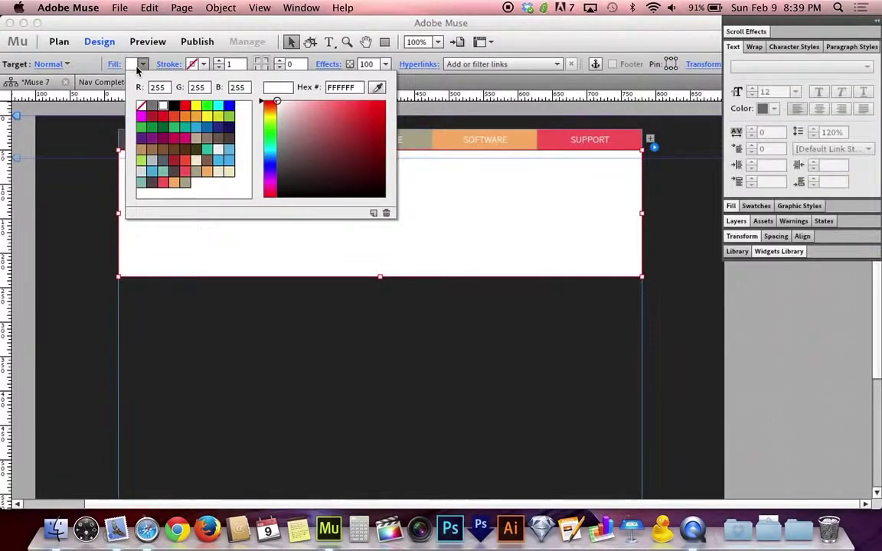
{"action": "left_click", "coordinate": [188, 186]}
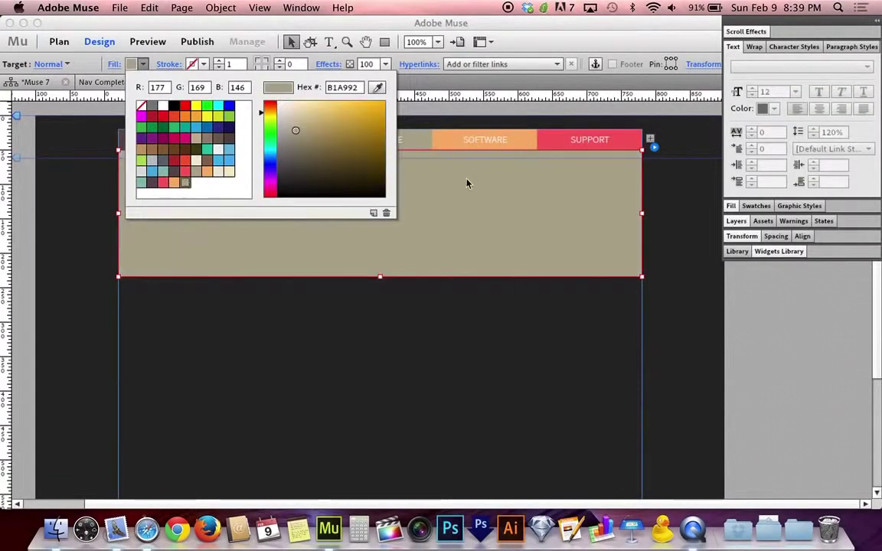
Step: Fill the SOFTWARE target panel with the orange swatch and the SUPPORT target panel with the coral-red swatch, matching their triggers
{"action": "left_click", "coordinate": [463, 139]}
{"action": "left_click", "coordinate": [364, 186]}
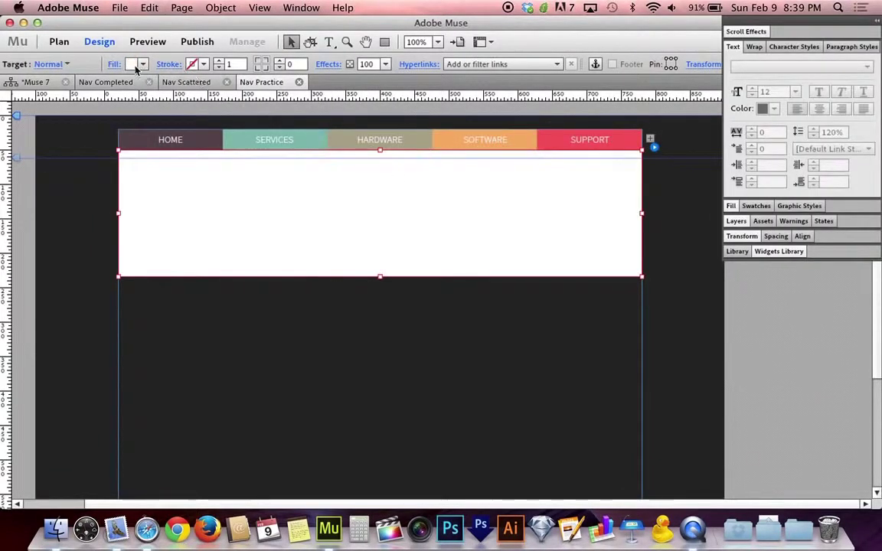
{"action": "left_click", "coordinate": [138, 64]}
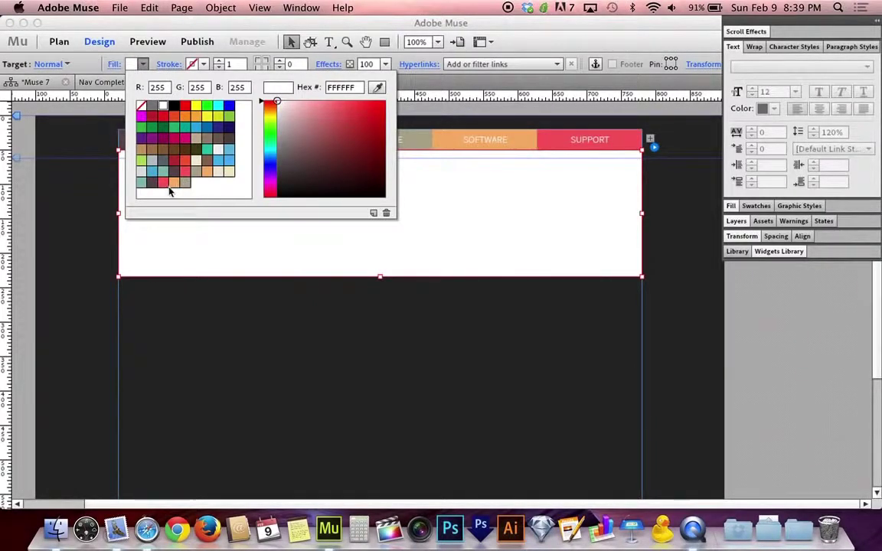
{"action": "left_click", "coordinate": [183, 185]}
{"action": "left_click", "coordinate": [546, 145]}
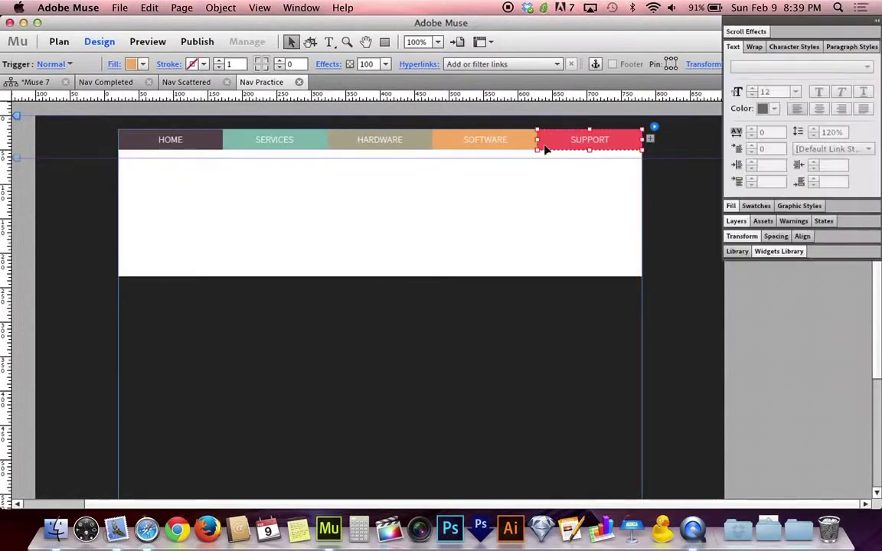
{"action": "left_click", "coordinate": [141, 65]}
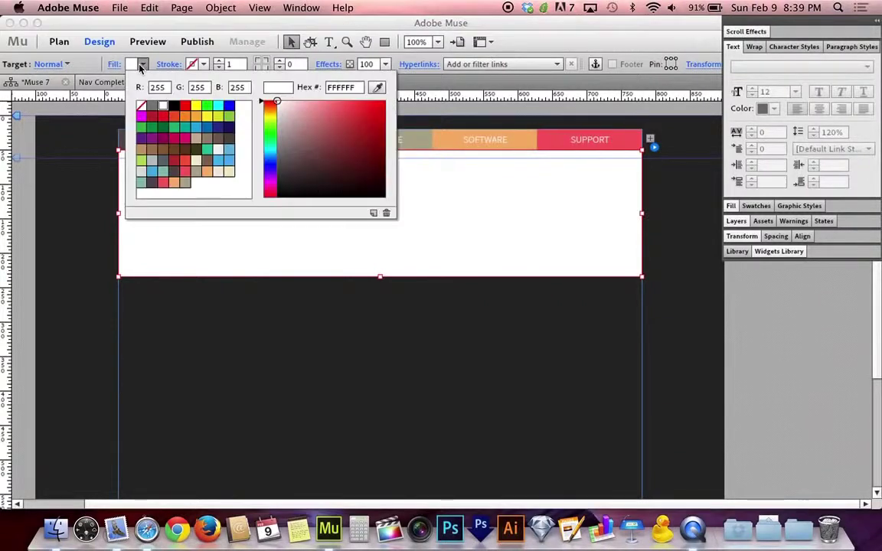
{"action": "left_click", "coordinate": [164, 184]}
{"action": "left_click", "coordinate": [438, 199]}
Step: Switch through the HOME, SERVICES, HARDWARE, SOFTWARE and SUPPORT triggers to check each one's target panel colour
{"action": "left_click", "coordinate": [219, 145]}
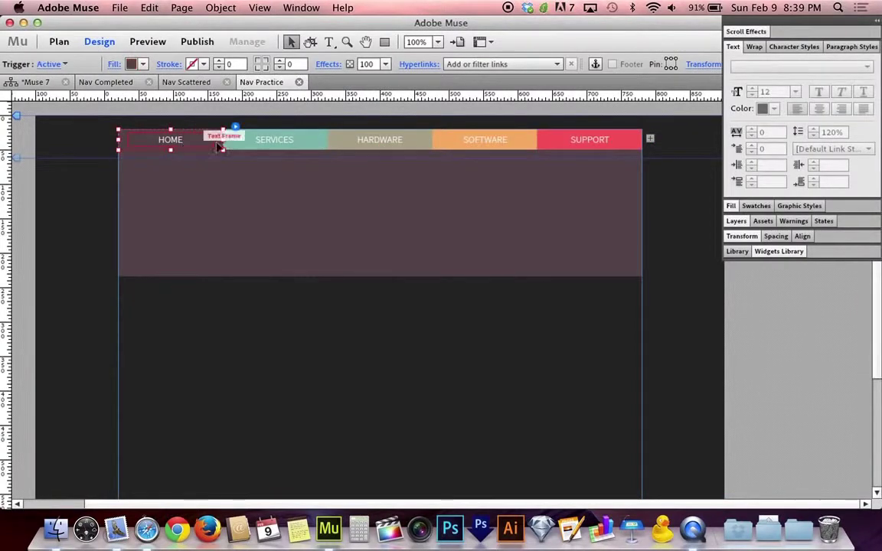
{"action": "left_click", "coordinate": [245, 142]}
{"action": "left_click", "coordinate": [366, 139]}
{"action": "left_click", "coordinate": [490, 139]}
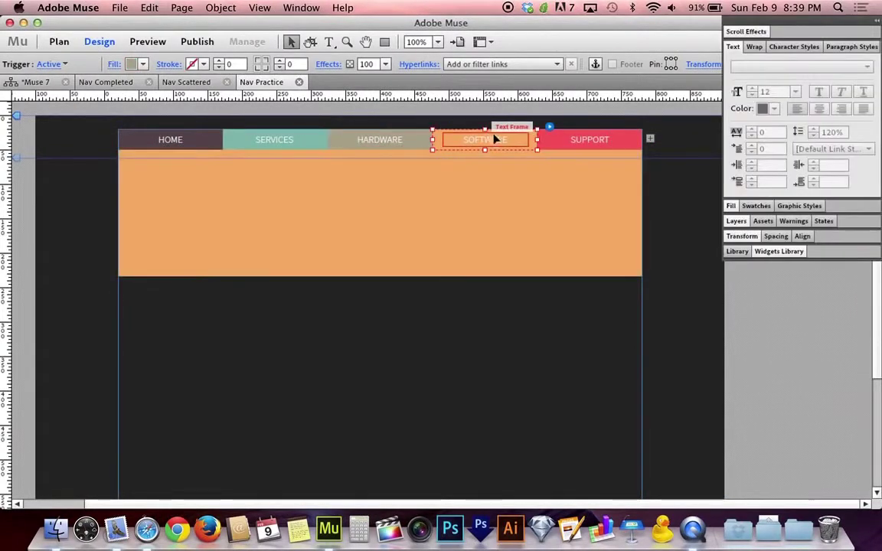
{"action": "left_click", "coordinate": [585, 140]}
{"action": "left_click", "coordinate": [422, 140]}
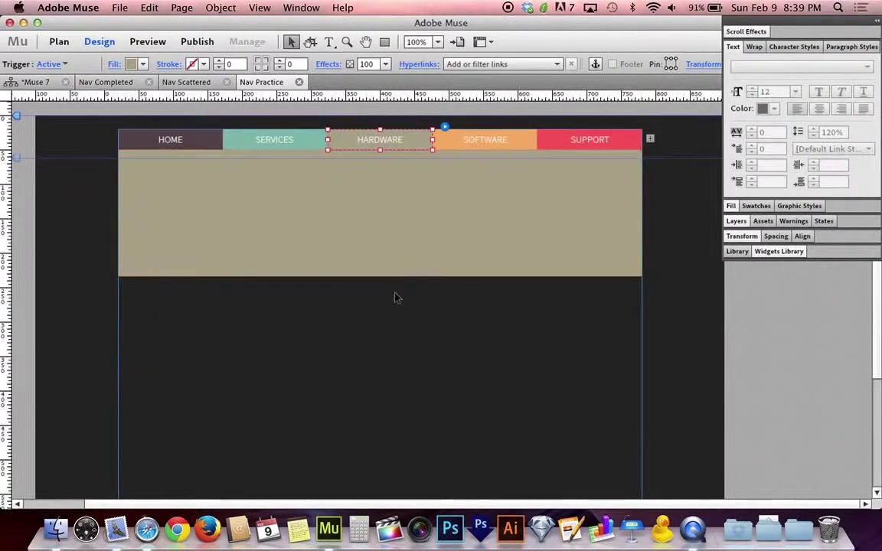
{"action": "left_click", "coordinate": [388, 250]}
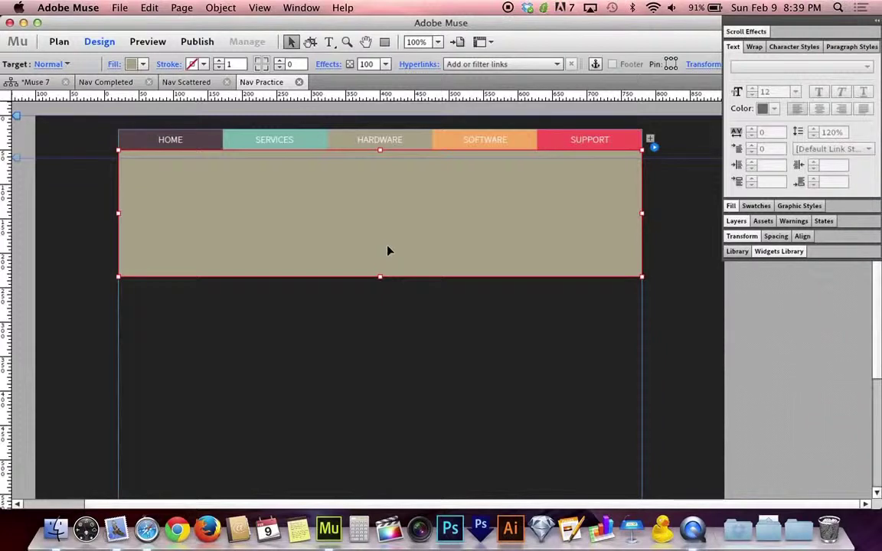
{"action": "left_click", "coordinate": [237, 141]}
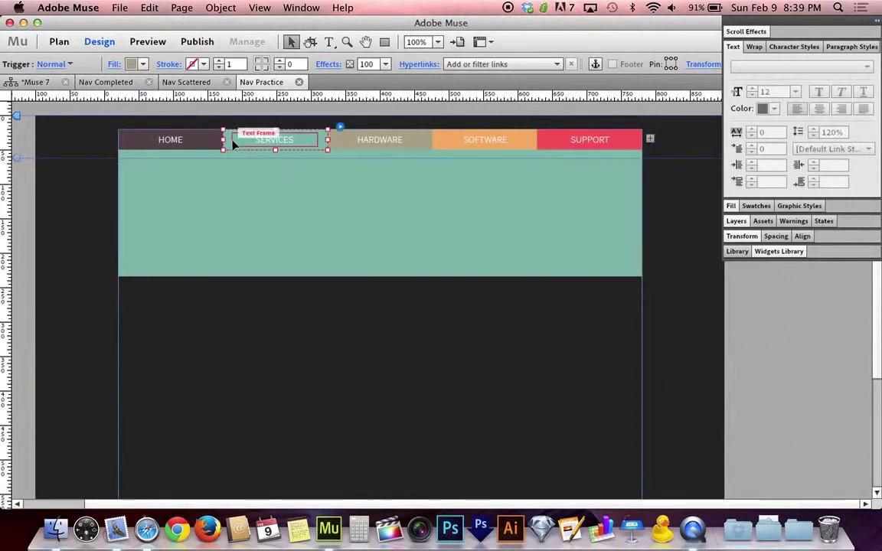
{"action": "left_click", "coordinate": [188, 137]}
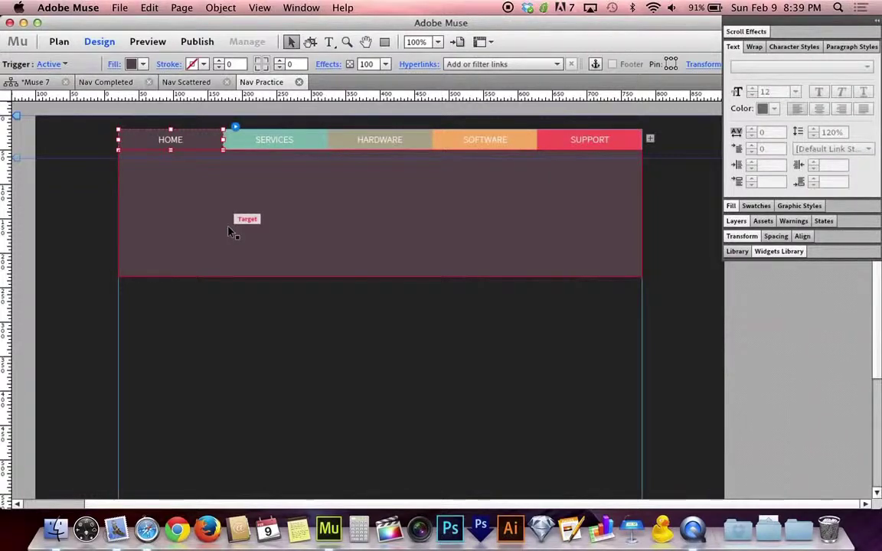
{"action": "left_click", "coordinate": [402, 234]}
{"action": "left_click", "coordinate": [276, 140]}
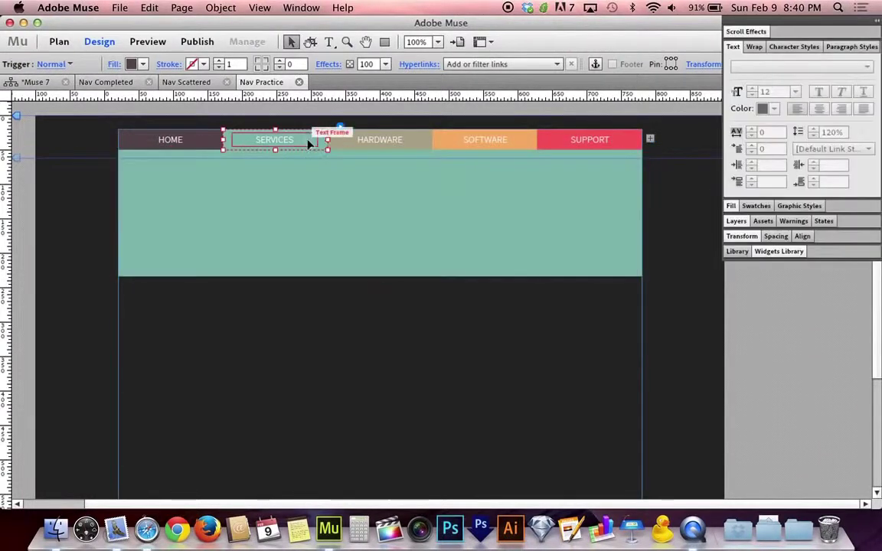
{"action": "left_click", "coordinate": [360, 142]}
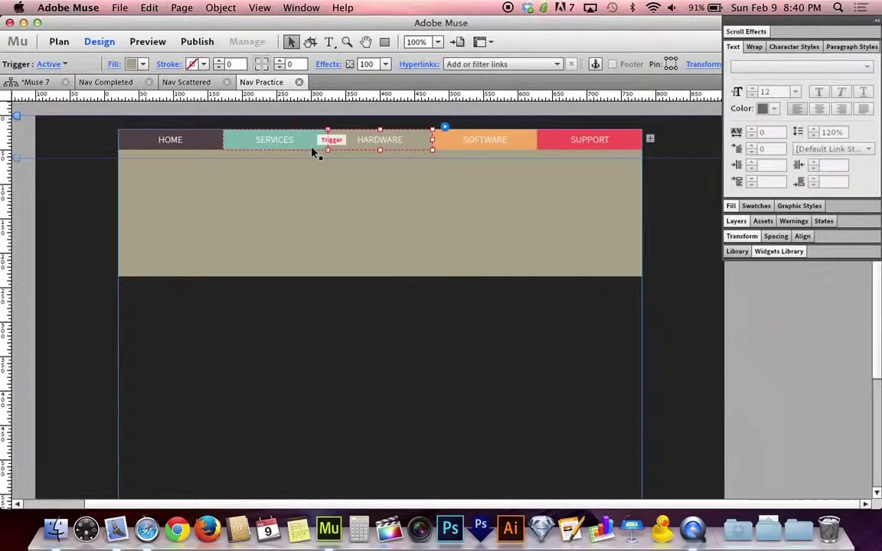
{"action": "left_click", "coordinate": [212, 140]}
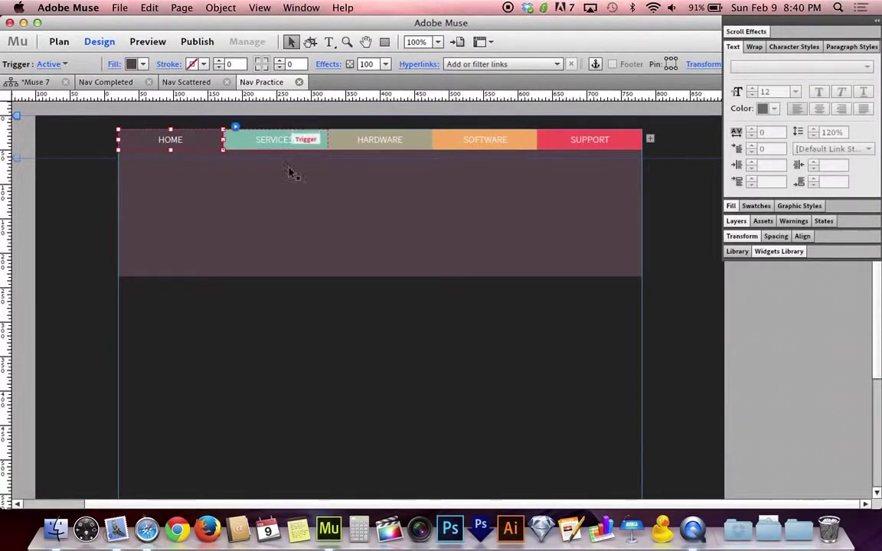
{"action": "left_click", "coordinate": [300, 213]}
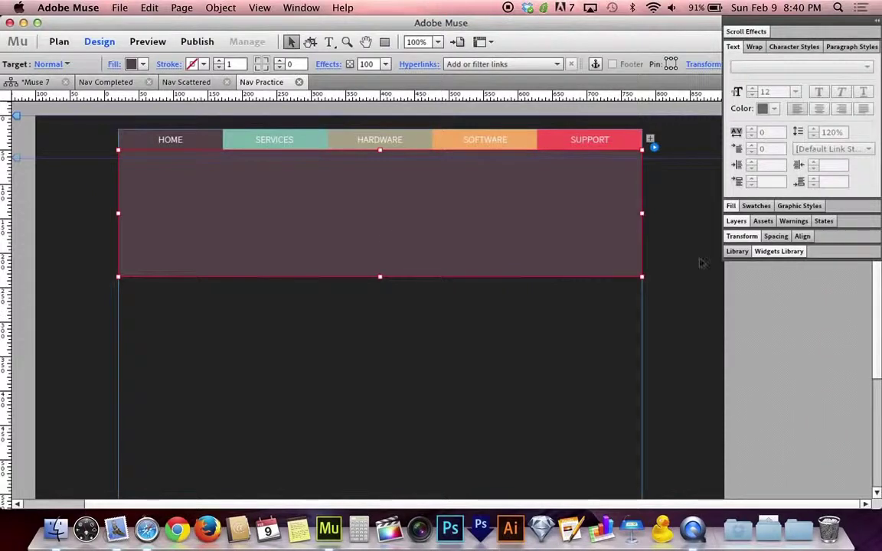
Step: Preview the cloud icons in the library folder [MR] Icon MP V2 - Upload, Download, & Sync
{"action": "left_click", "coordinate": [732, 47]}
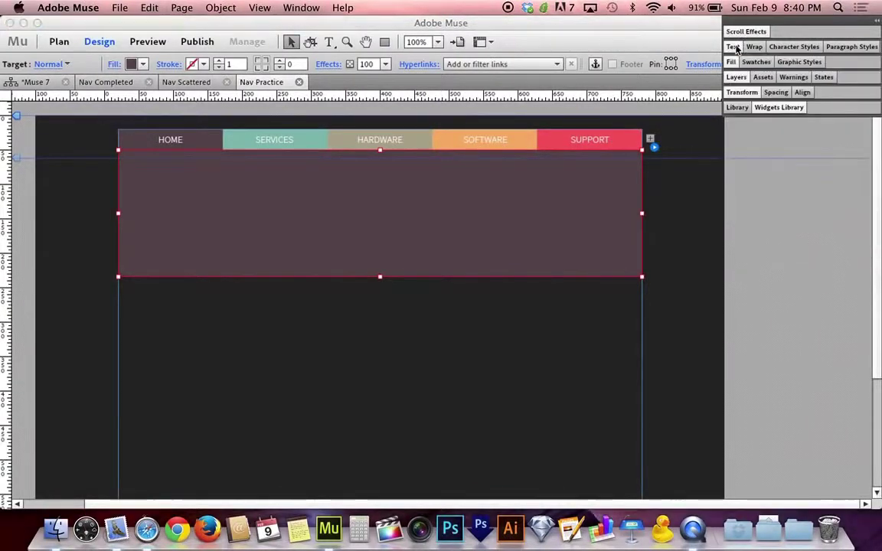
{"action": "left_click", "coordinate": [736, 109]}
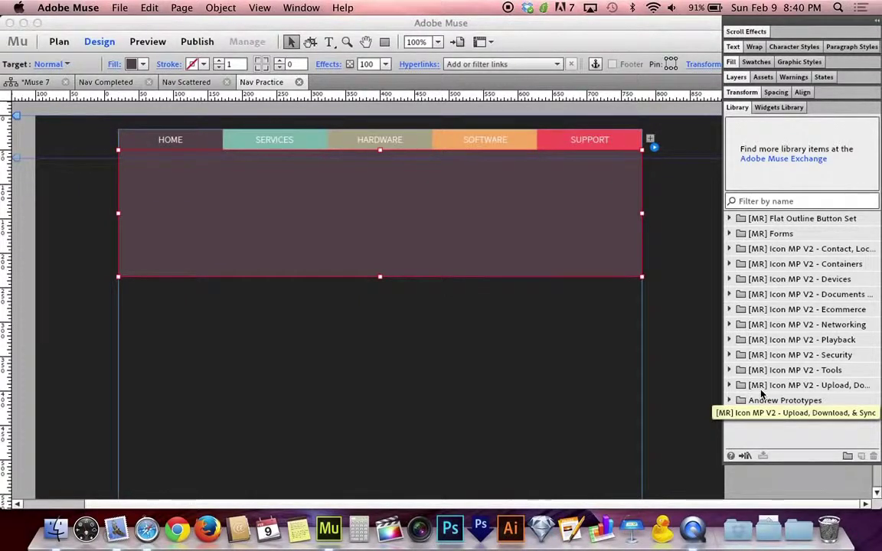
{"action": "left_click", "coordinate": [730, 386]}
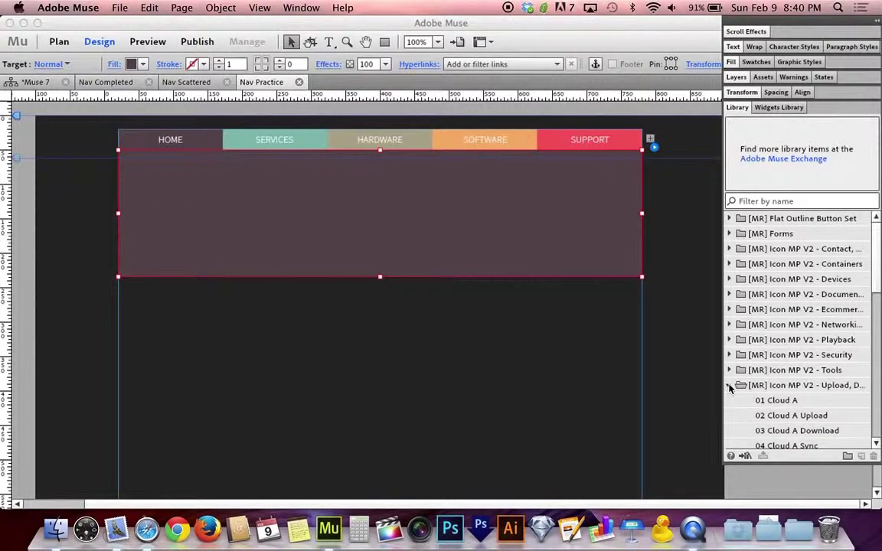
{"action": "scroll", "coordinate": [773, 357], "scroll_direction": "down", "scroll_amount": 3}
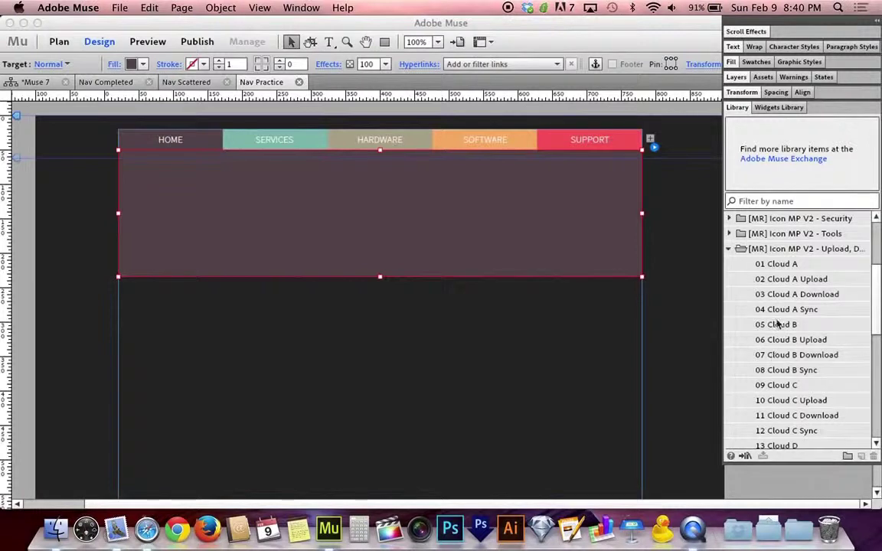
{"action": "left_click", "coordinate": [781, 265]}
{"action": "left_click", "coordinate": [778, 355]}
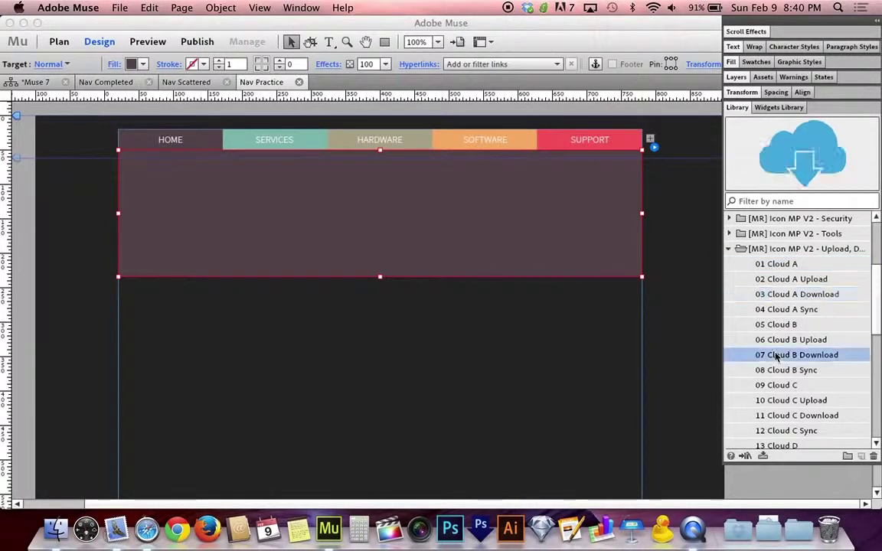
{"action": "left_click", "coordinate": [729, 249]}
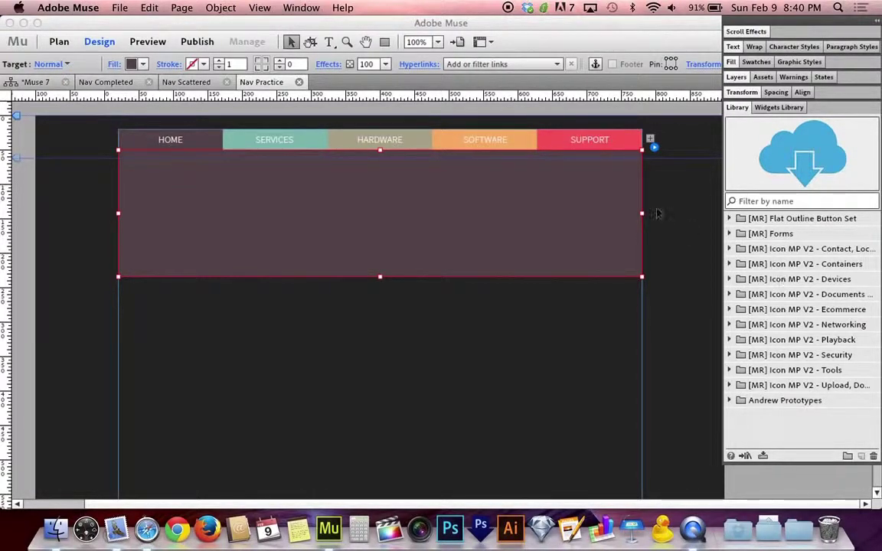
Step: Place the 07 Triple Gear icon from the [MR] Icon MP V2 - Tools library folder inside the SUPPORT target panel
{"action": "left_click", "coordinate": [546, 139]}
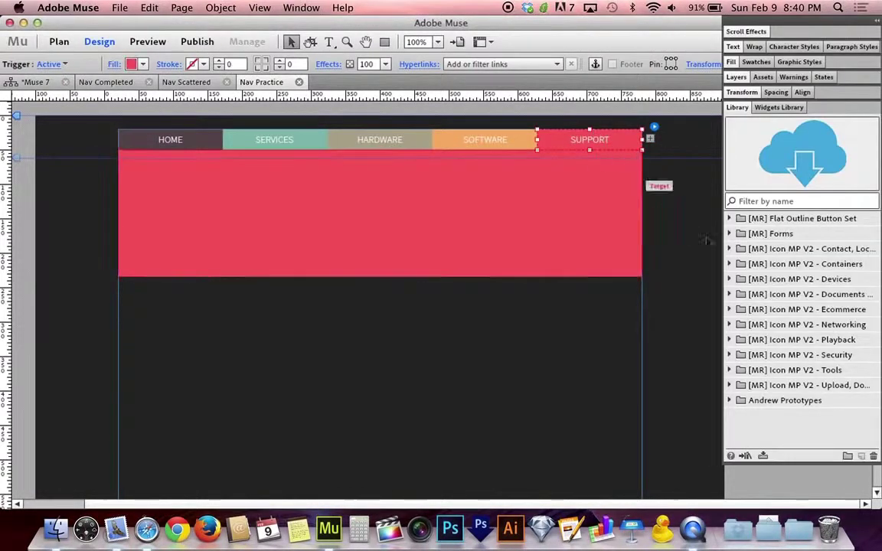
{"action": "left_click", "coordinate": [731, 371]}
{"action": "left_click", "coordinate": [780, 387]}
{"action": "scroll", "coordinate": [781, 390], "scroll_direction": "down", "scroll_amount": 3}
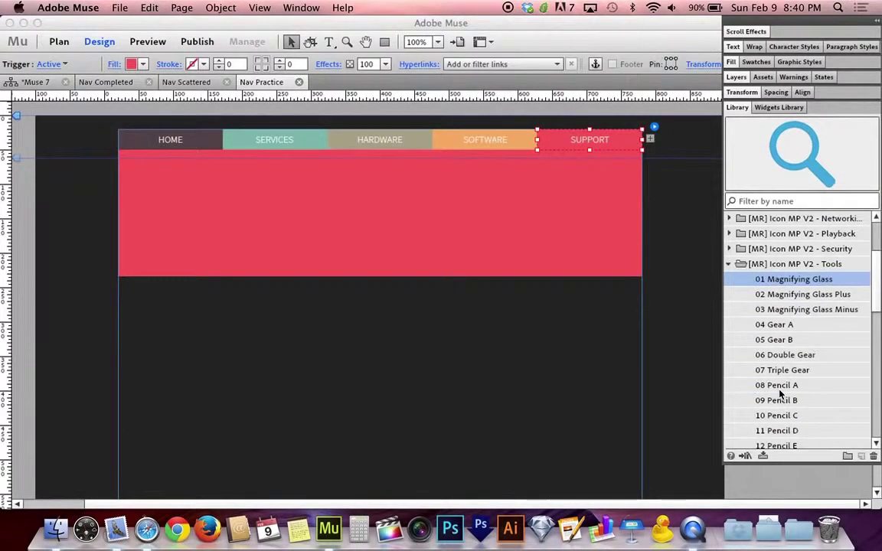
{"action": "left_click", "coordinate": [810, 297]}
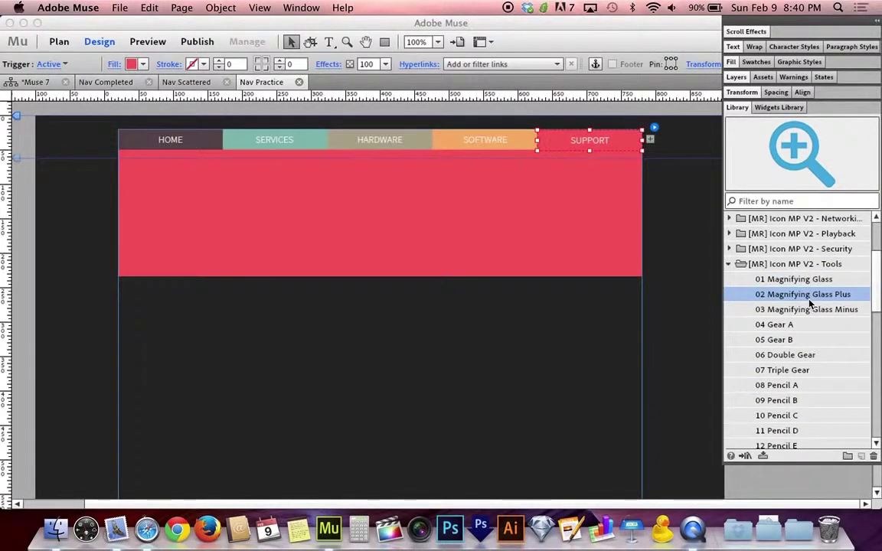
{"action": "left_click", "coordinate": [804, 309]}
{"action": "left_click", "coordinate": [790, 352]}
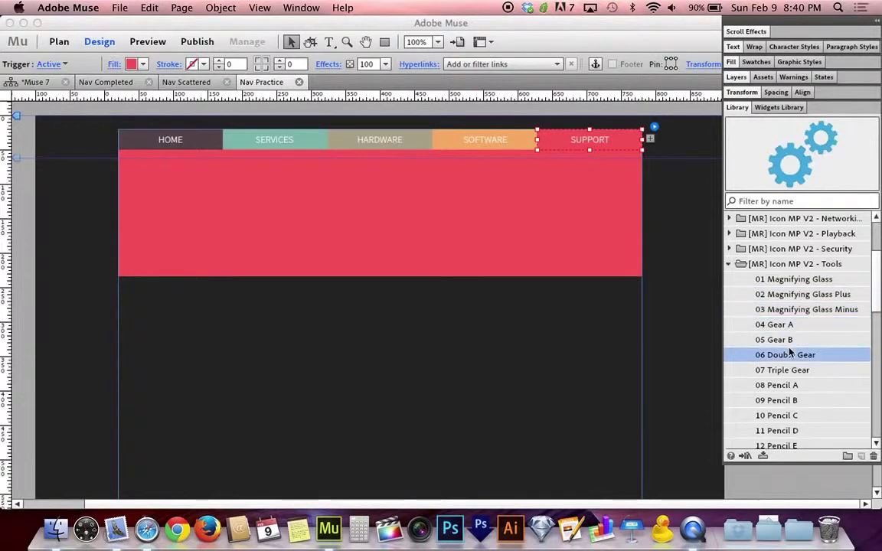
{"action": "left_click", "coordinate": [784, 370]}
{"action": "left_click", "coordinate": [781, 385]}
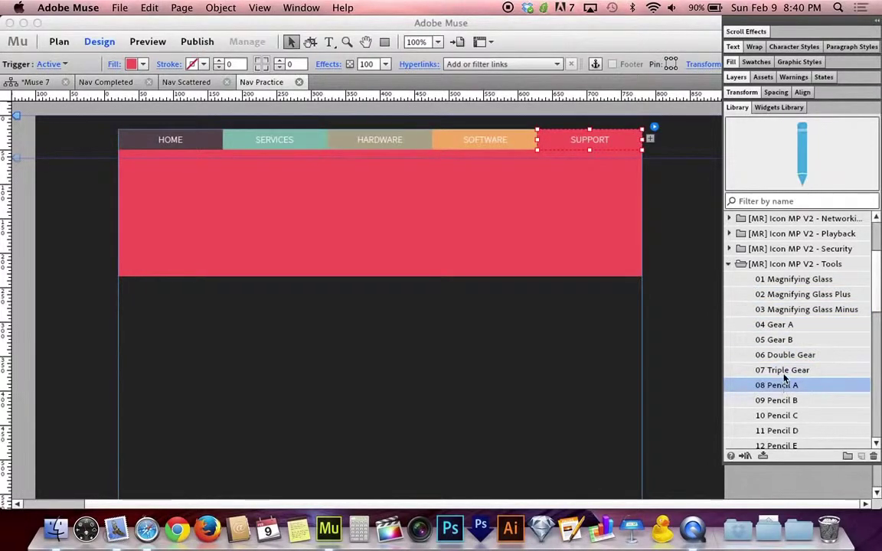
{"action": "left_click", "coordinate": [782, 370]}
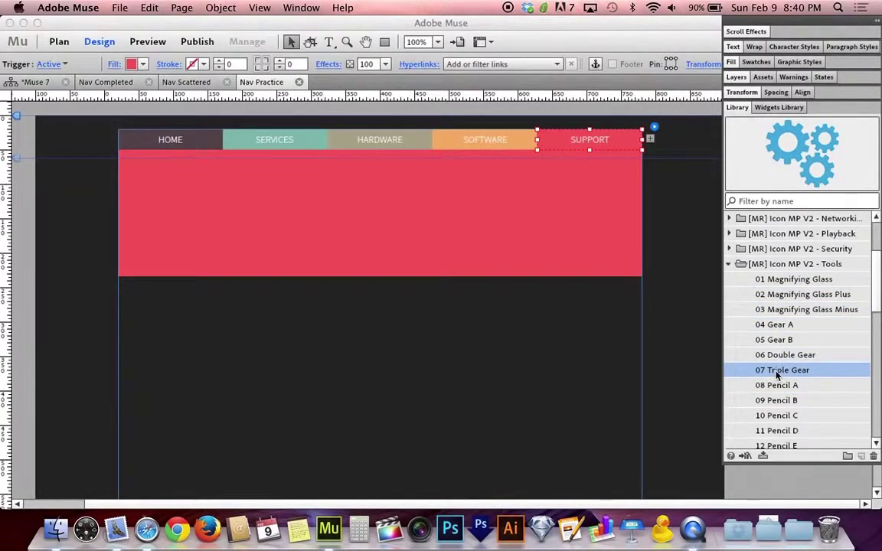
{"action": "left_click_drag", "start_coordinate": [777, 373], "coordinate": [242, 306]}
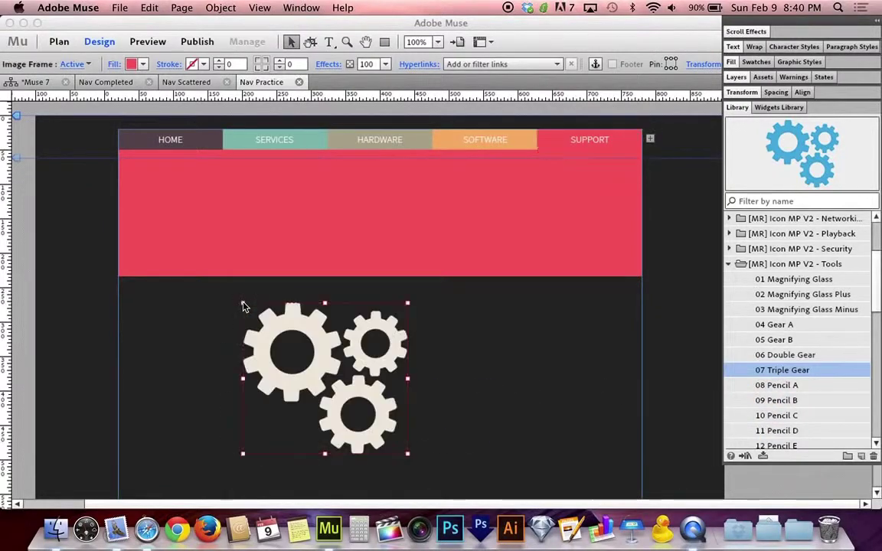
{"action": "left_click_drag", "start_coordinate": [316, 368], "coordinate": [207, 232]}
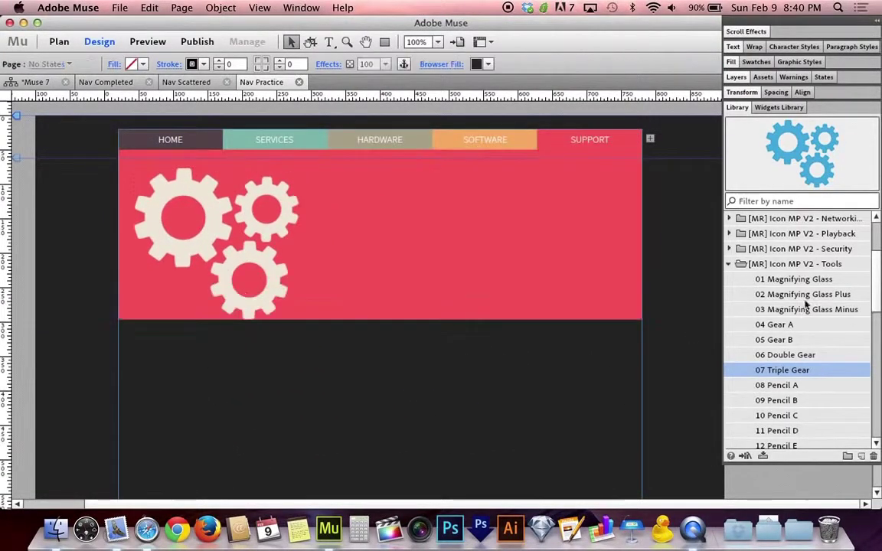
Step: Scale the triple gear icon down proportionally to about 70% and position it near the SUPPORT panel's left edge, vertically centred
{"action": "left_click", "coordinate": [222, 263]}
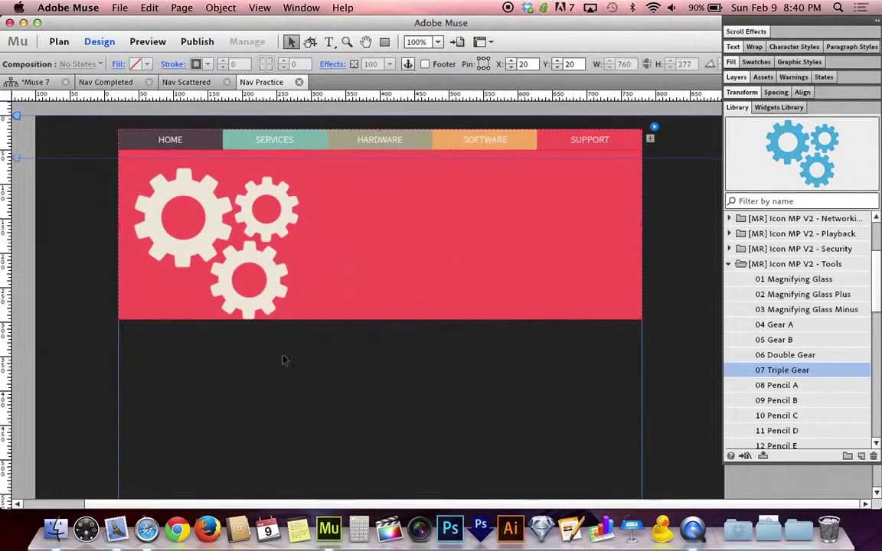
{"action": "left_click", "coordinate": [265, 273]}
{"action": "left_click", "coordinate": [275, 272]}
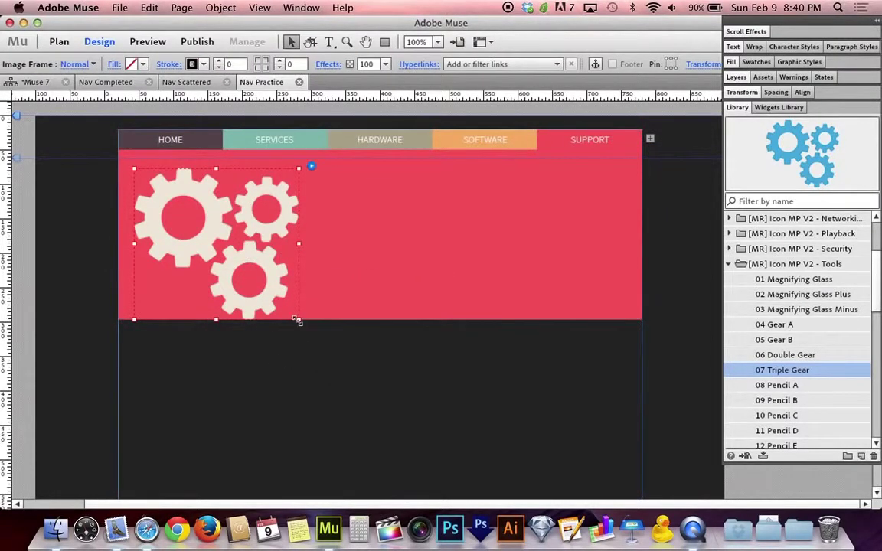
{"action": "left_click_drag", "start_coordinate": [299, 319], "coordinate": [251, 274]}
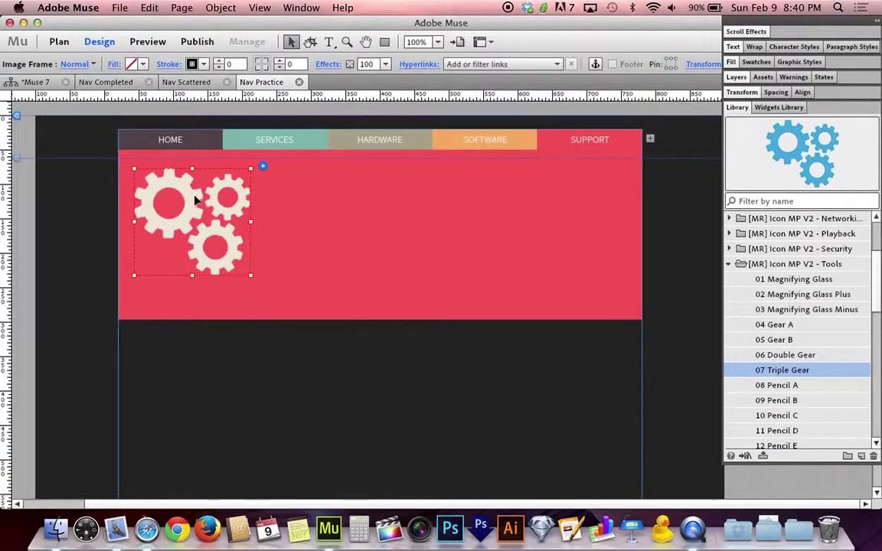
{"action": "left_click_drag", "start_coordinate": [194, 196], "coordinate": [203, 213]}
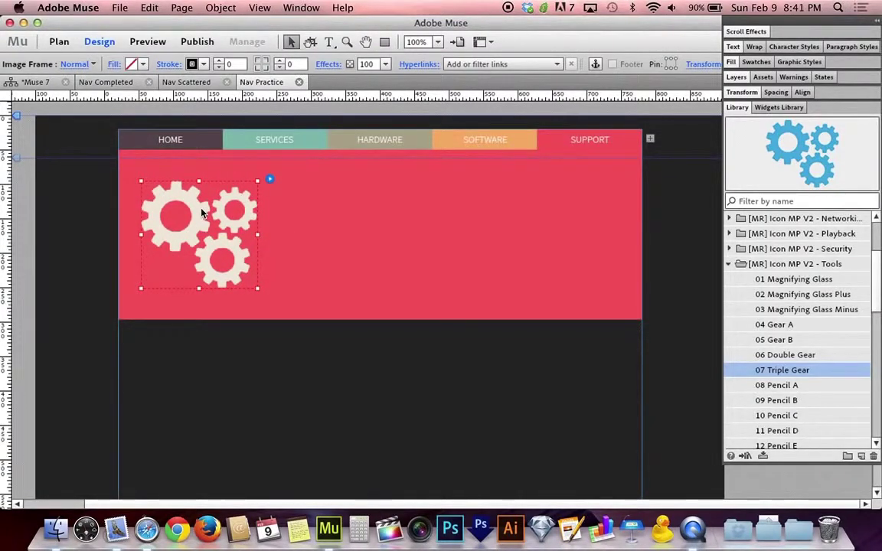
Step: Change the gear icon's inner glow colour to white FFFFFF and redefine its Recolorable Icon graphic style with that change
{"action": "left_click", "coordinate": [736, 108]}
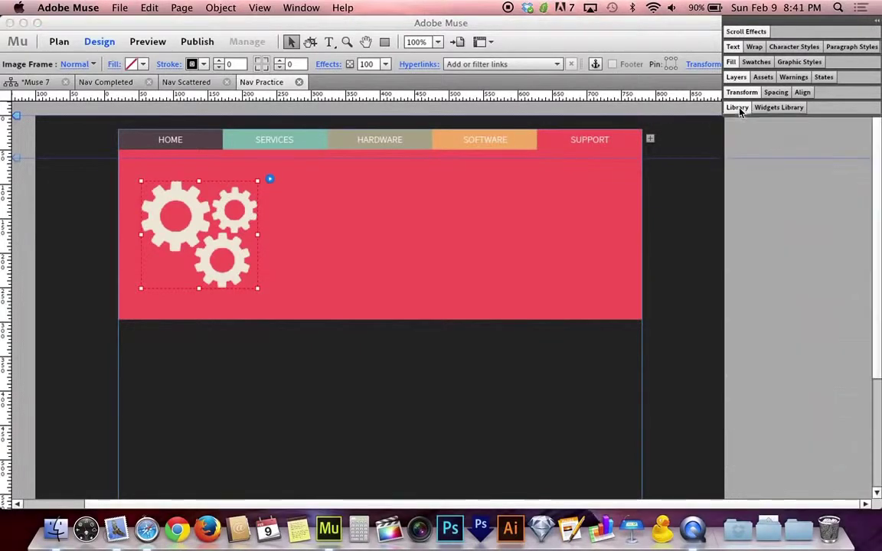
{"action": "left_click", "coordinate": [793, 64]}
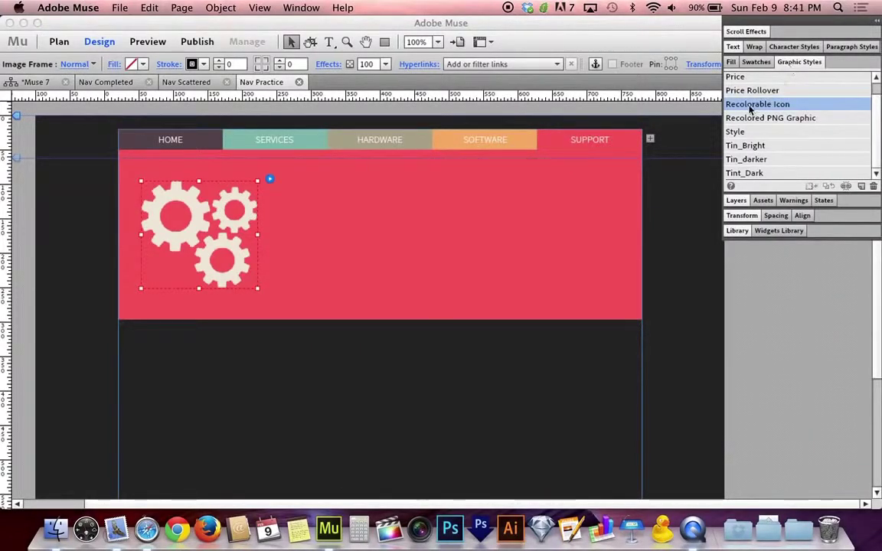
{"action": "mouse_move", "coordinate": [796, 106]}
{"action": "left_click", "coordinate": [328, 66]}
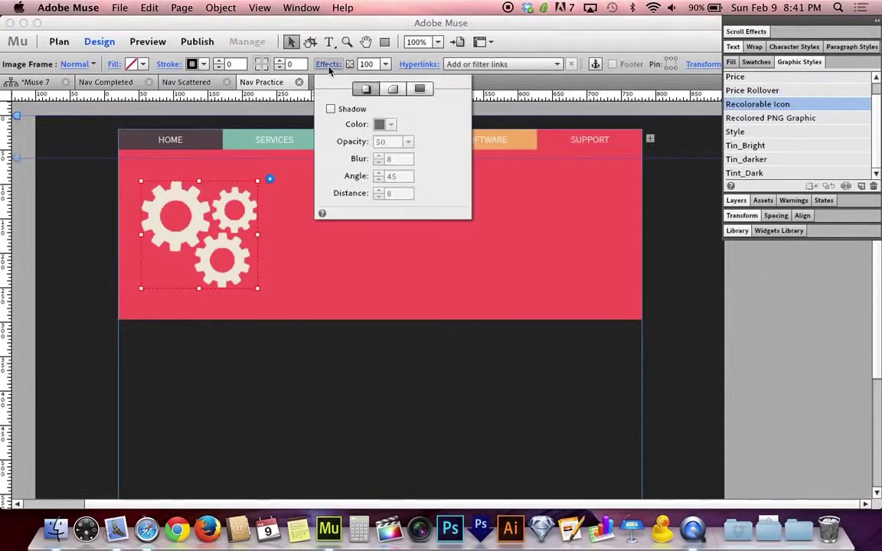
{"action": "left_click", "coordinate": [421, 89]}
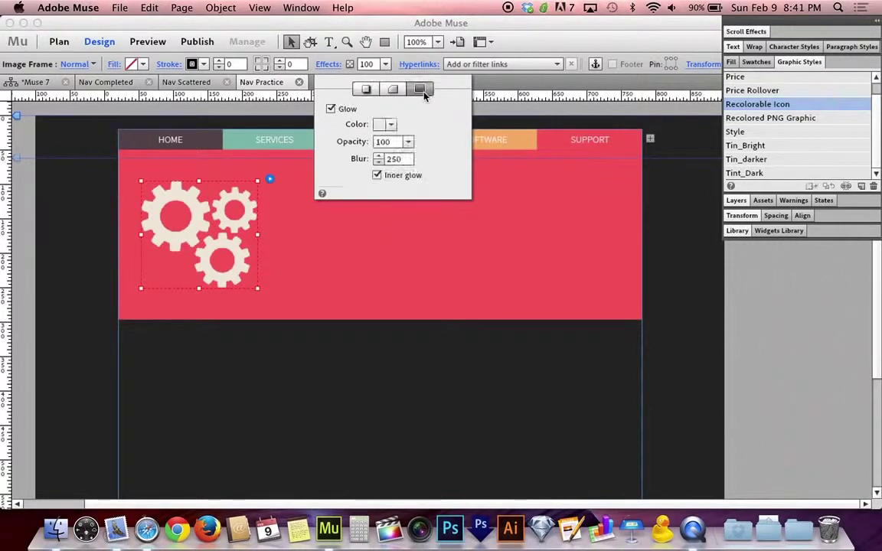
{"action": "left_click", "coordinate": [391, 125]}
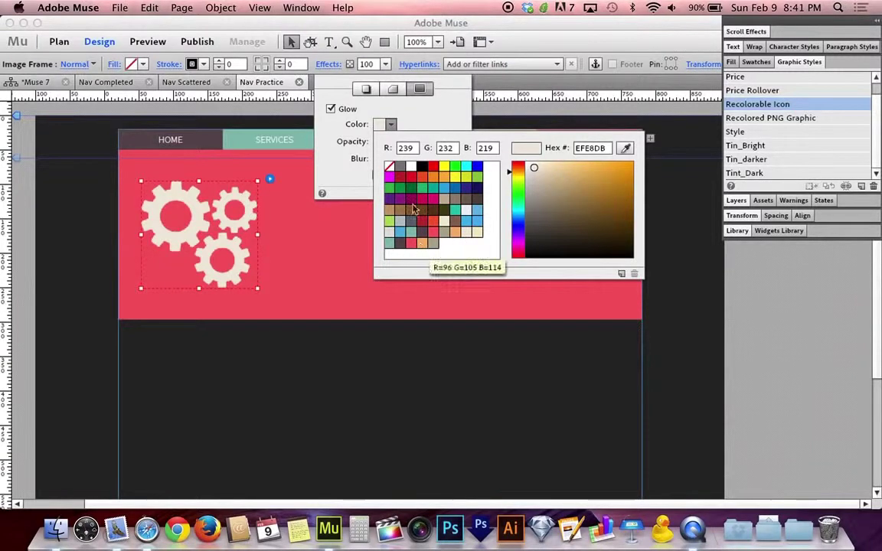
{"action": "left_click", "coordinate": [412, 167]}
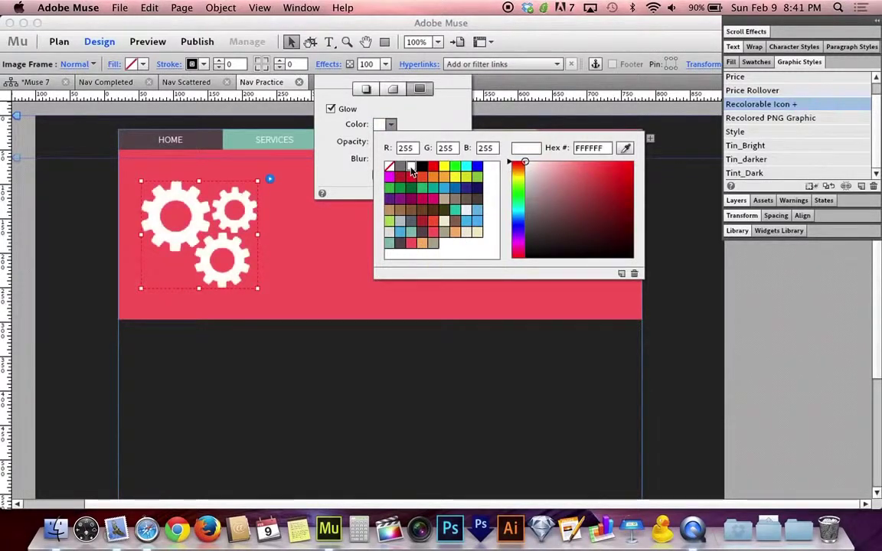
{"action": "left_click", "coordinate": [391, 124]}
{"action": "left_click", "coordinate": [330, 64]}
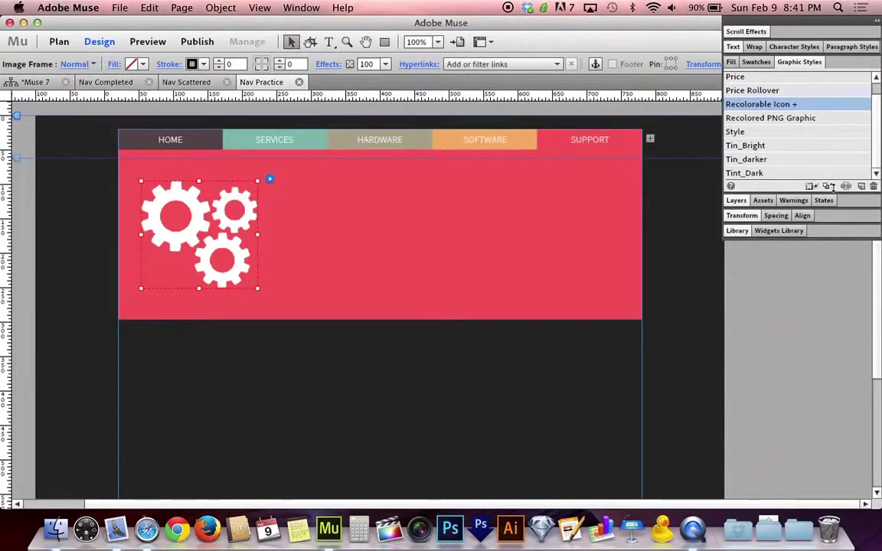
{"action": "left_click", "coordinate": [830, 187]}
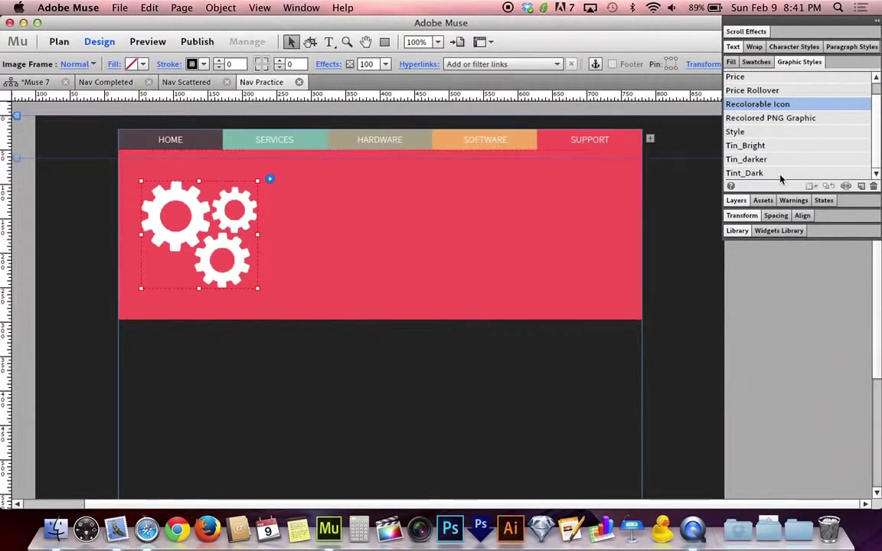
{"action": "left_click", "coordinate": [796, 62]}
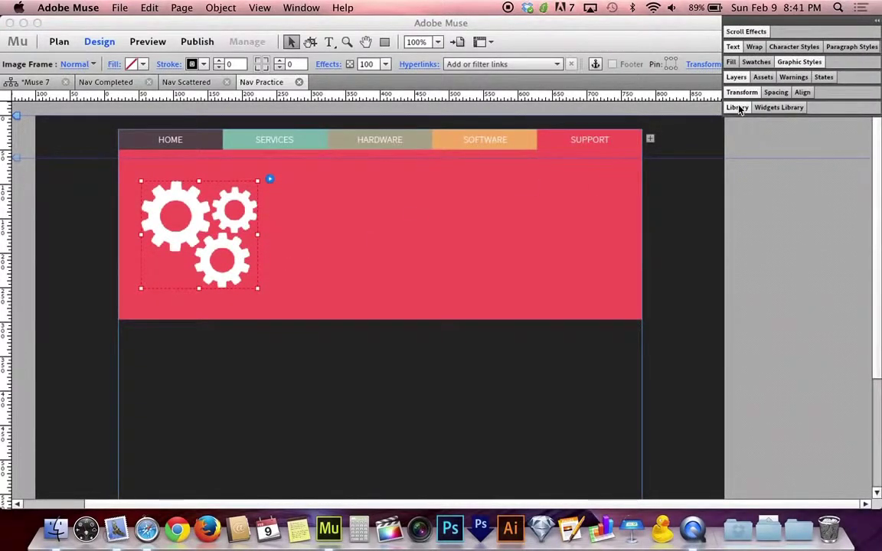
Step: Place the Big on Dark button from the [MR] Flat Outline Button Set library folder beside the gears in the SUPPORT panel
{"action": "left_click", "coordinate": [737, 108]}
{"action": "left_click", "coordinate": [734, 371]}
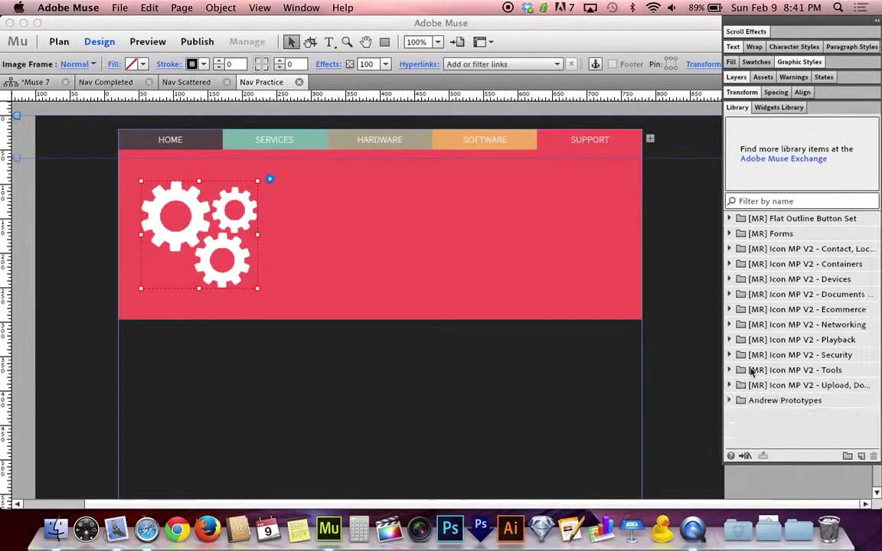
{"action": "left_click", "coordinate": [730, 219]}
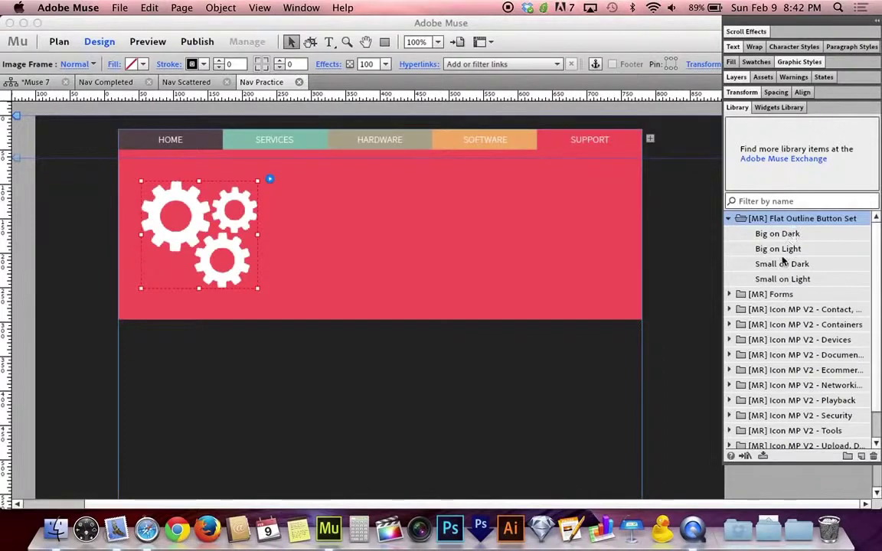
{"action": "left_click", "coordinate": [781, 234]}
{"action": "left_click", "coordinate": [784, 248]}
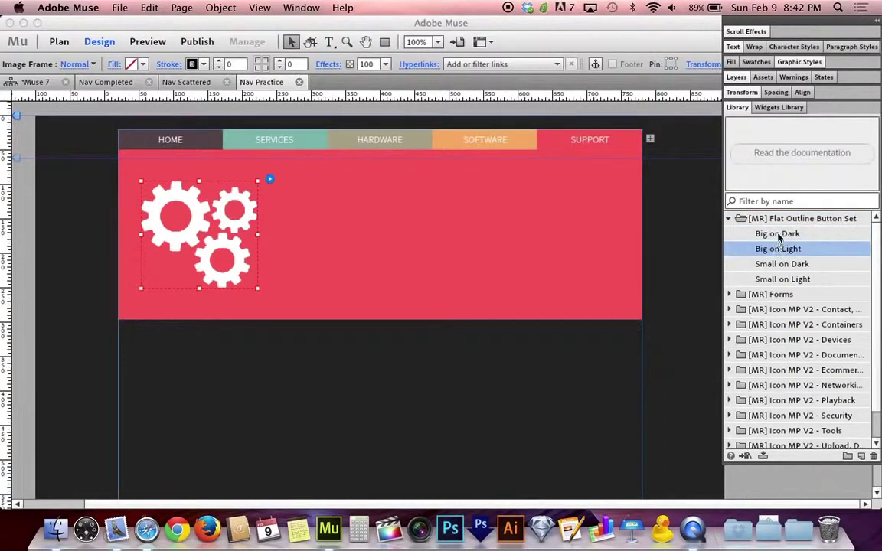
{"action": "left_click_drag", "start_coordinate": [779, 236], "coordinate": [449, 235]}
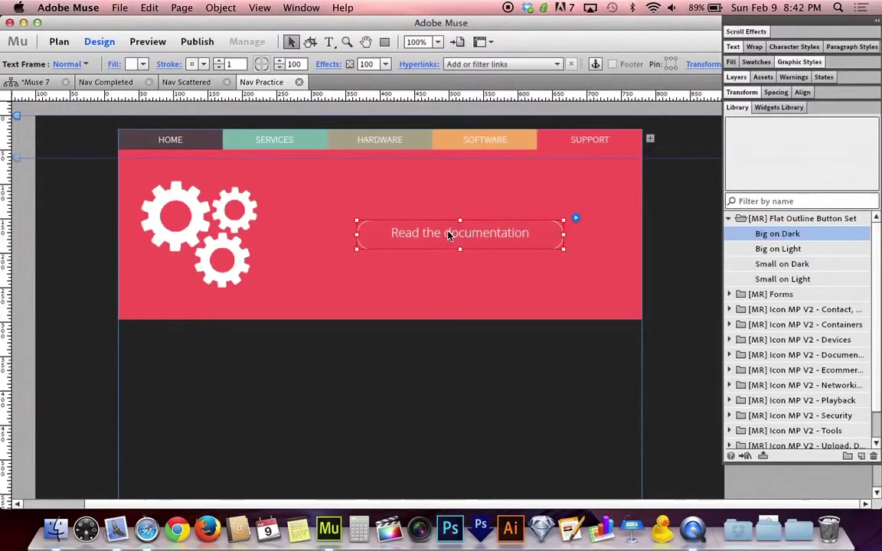
Step: Replace the placed outline button's label with KNOWLEDGE BASE
{"action": "triple_click", "coordinate": [449, 235]}
{"action": "type", "text": "KNOWD"}
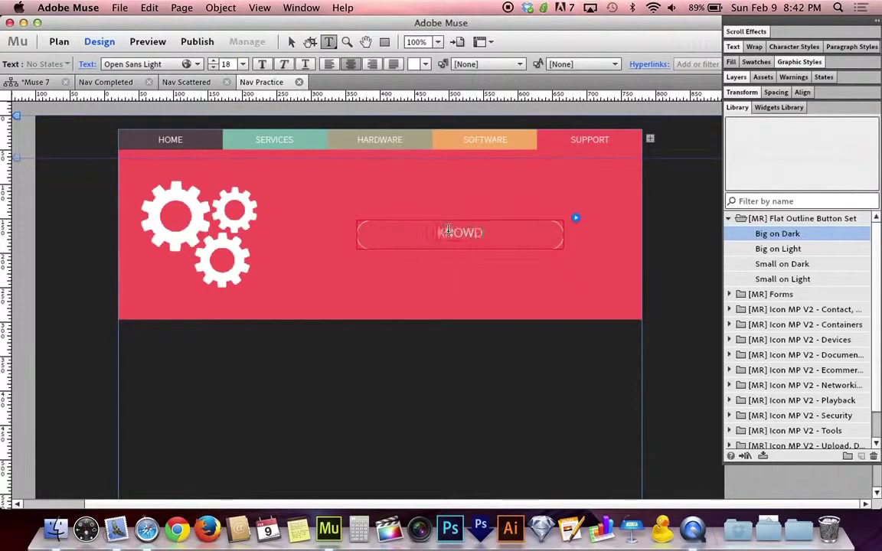
{"action": "type", "text": "LED"}
{"action": "key", "text": "BackSpace"}
{"action": "key", "text": "BackSpace"}
{"action": "key", "text": "BackSpace"}
{"action": "key", "text": "BackSpace"}
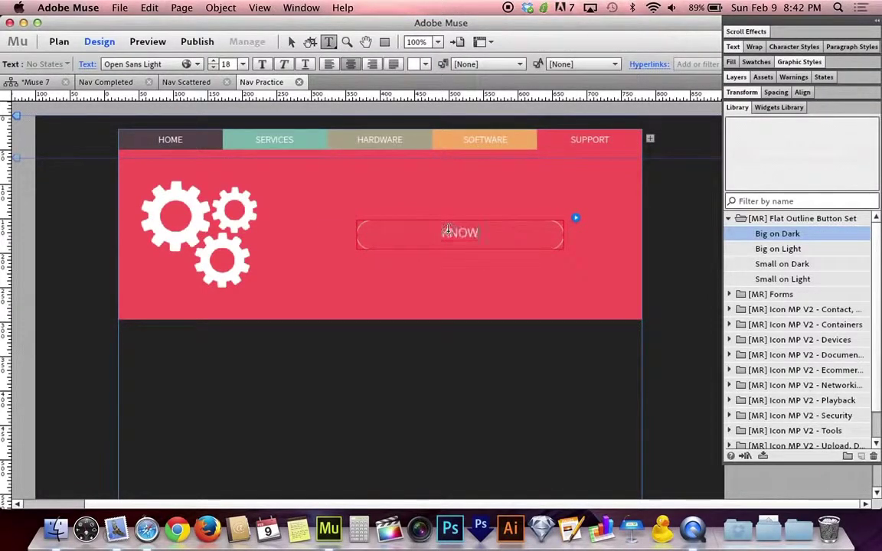
{"action": "type", "text": "LEDGE BASE"}
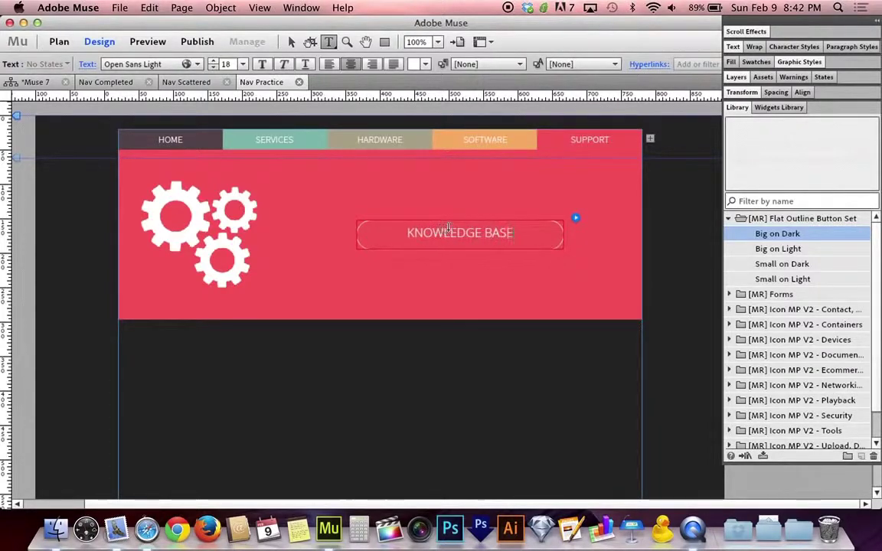
{"action": "left_click", "coordinate": [291, 41]}
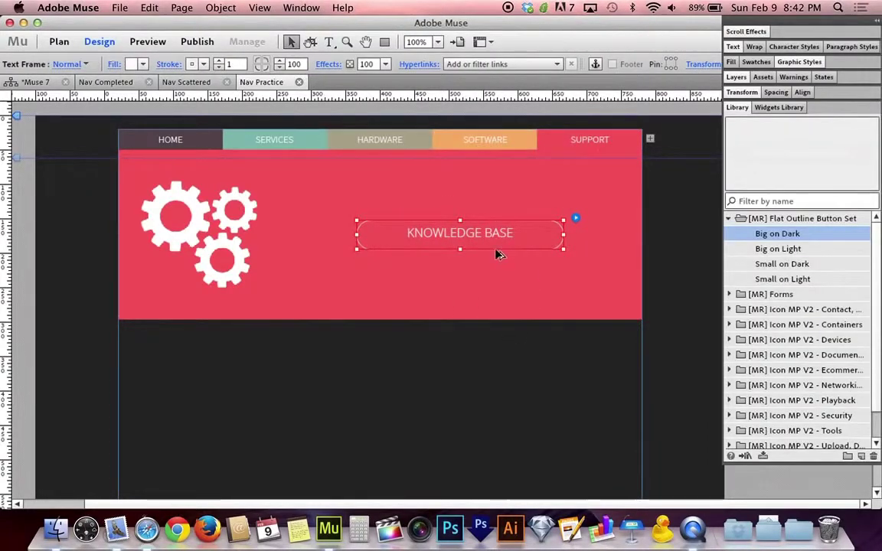
Step: Duplicate the KNOWLEDGE BASE button directly below it and relabel the copy USER FORUM
{"action": "left_click_drag", "start_coordinate": [496, 254], "coordinate": [497, 293]}
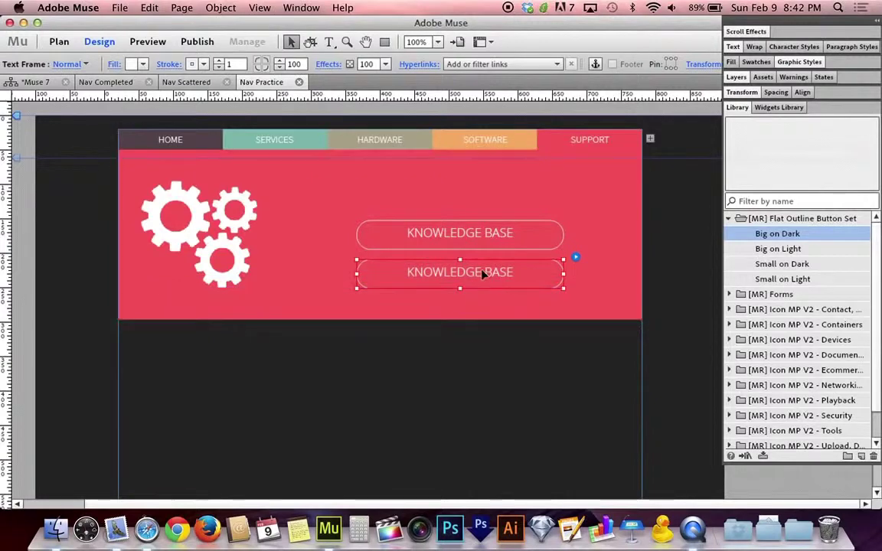
{"action": "double_click", "coordinate": [483, 272]}
{"action": "type", "text": "USER FORUM"}
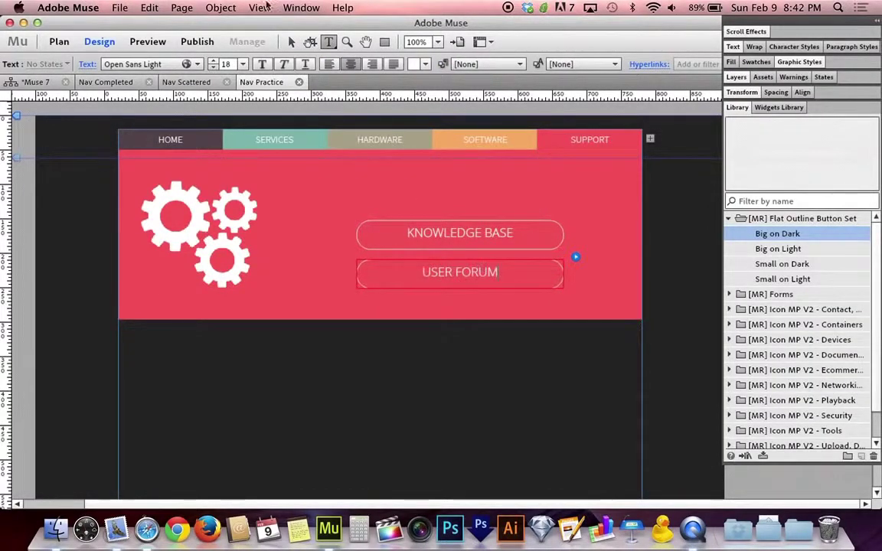
{"action": "left_click", "coordinate": [291, 41]}
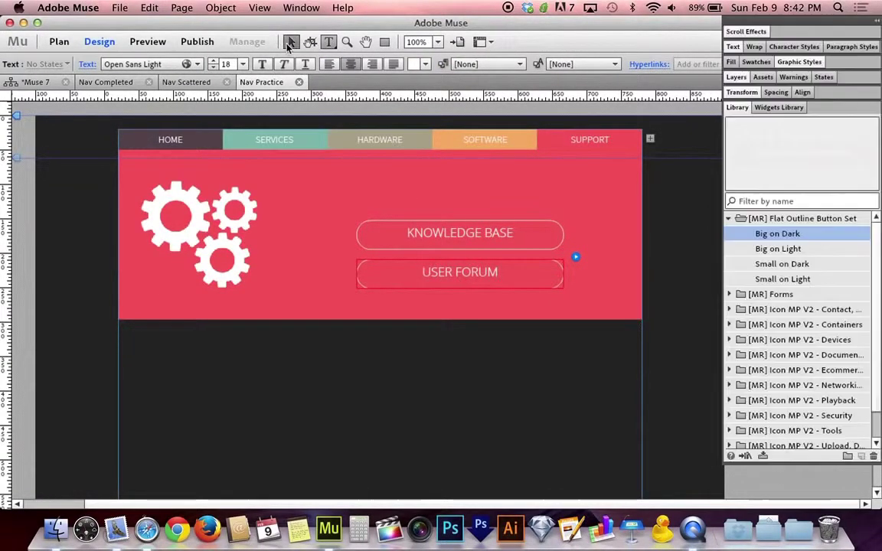
Step: Duplicate the USER FORUM button above the KNOWLEDGE BASE button and relabel the copy USER GUIDES
{"action": "left_click_drag", "start_coordinate": [500, 278], "coordinate": [499, 199]}
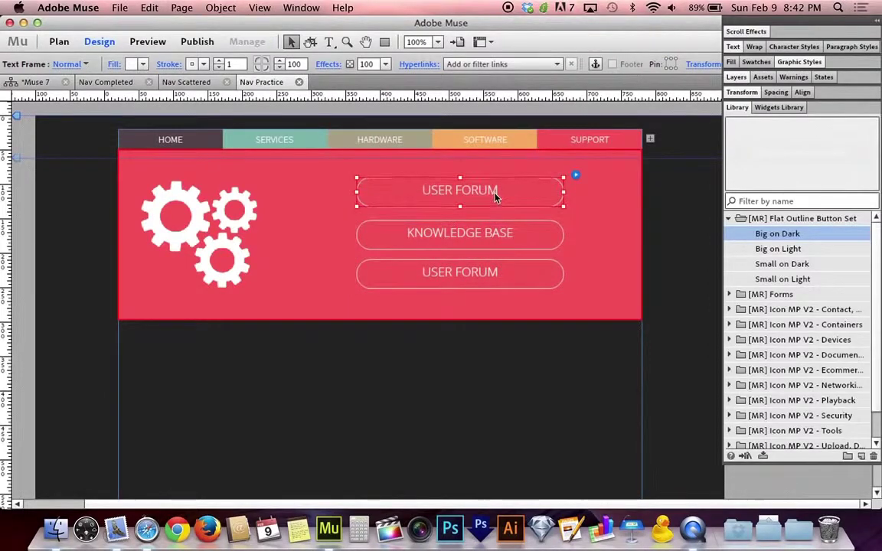
{"action": "double_click", "coordinate": [495, 194]}
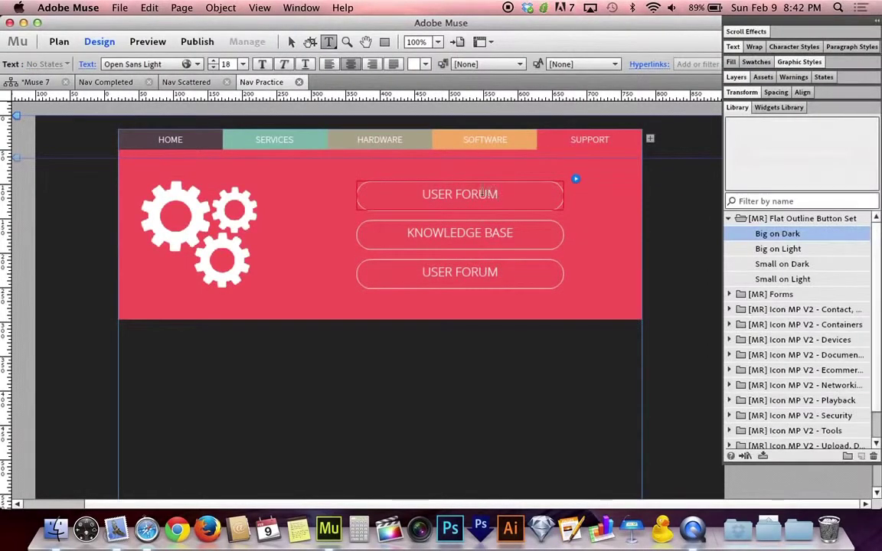
{"action": "double_click", "coordinate": [473, 194]}
{"action": "type", "text": "GUIDES"}
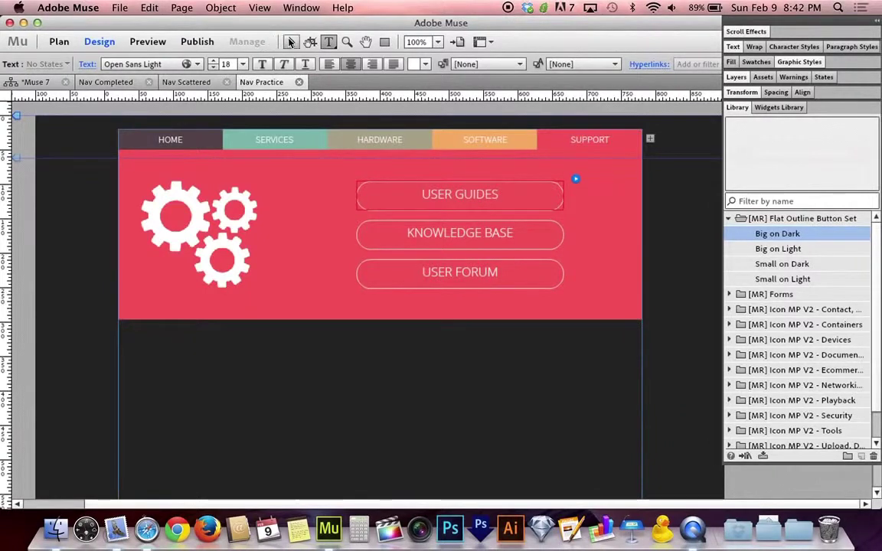
Step: Deselect the USER GUIDES button and review the target panels by switching between the HOME, SERVICES, HARDWARE, SOFTWARE and SUPPORT triggers
{"action": "left_click", "coordinate": [291, 42]}
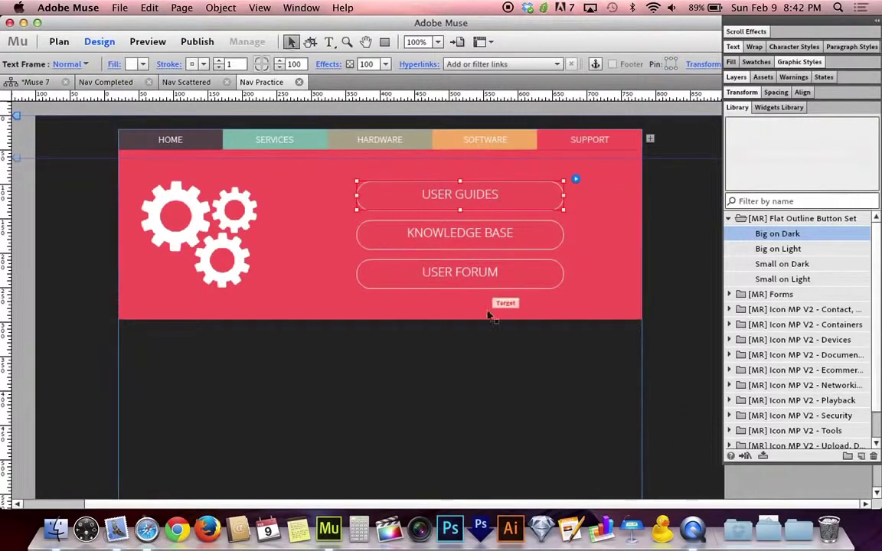
{"action": "left_click", "coordinate": [488, 237]}
{"action": "left_click", "coordinate": [475, 198]}
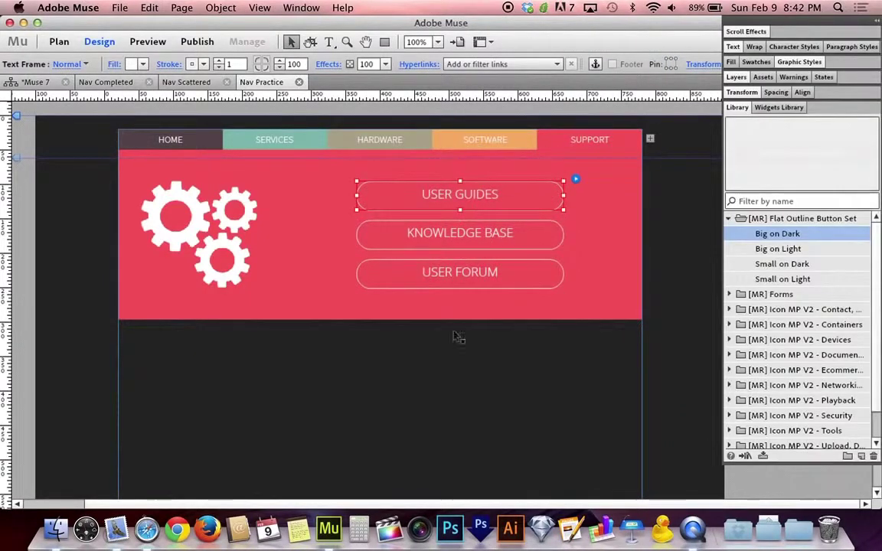
{"action": "left_click", "coordinate": [456, 457]}
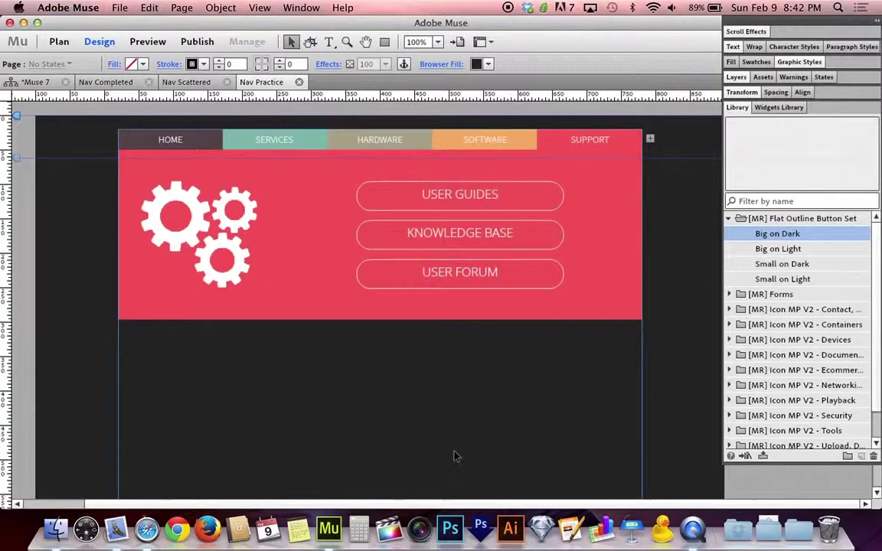
{"action": "left_click", "coordinate": [487, 142]}
{"action": "left_click", "coordinate": [487, 143]}
{"action": "left_click", "coordinate": [398, 146]}
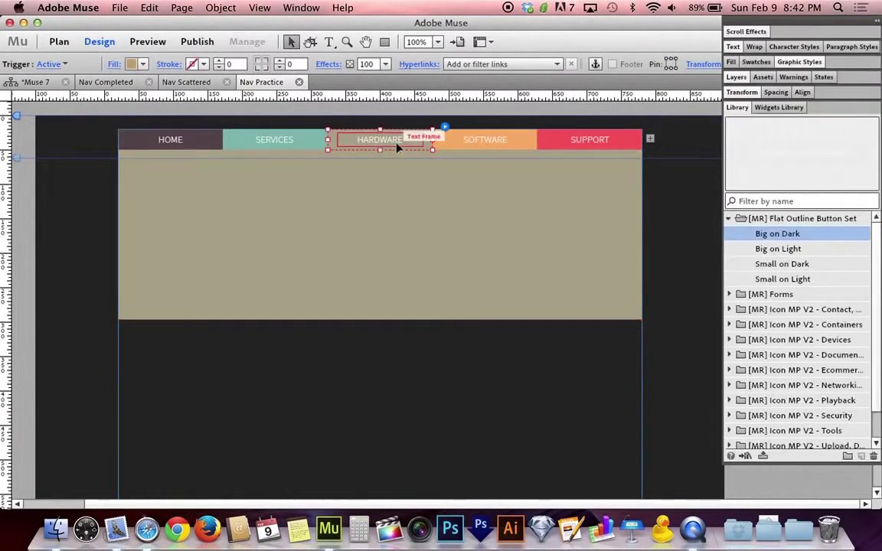
{"action": "left_click", "coordinate": [295, 142]}
{"action": "left_click", "coordinate": [191, 143]}
{"action": "left_click", "coordinate": [304, 145]}
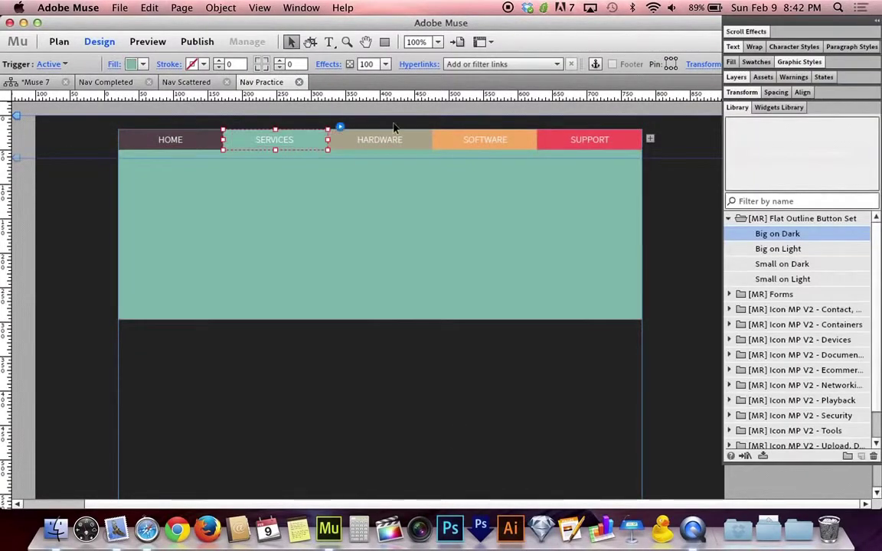
{"action": "left_click", "coordinate": [397, 127]}
{"action": "left_click", "coordinate": [563, 144]}
{"action": "left_click", "coordinate": [563, 144]}
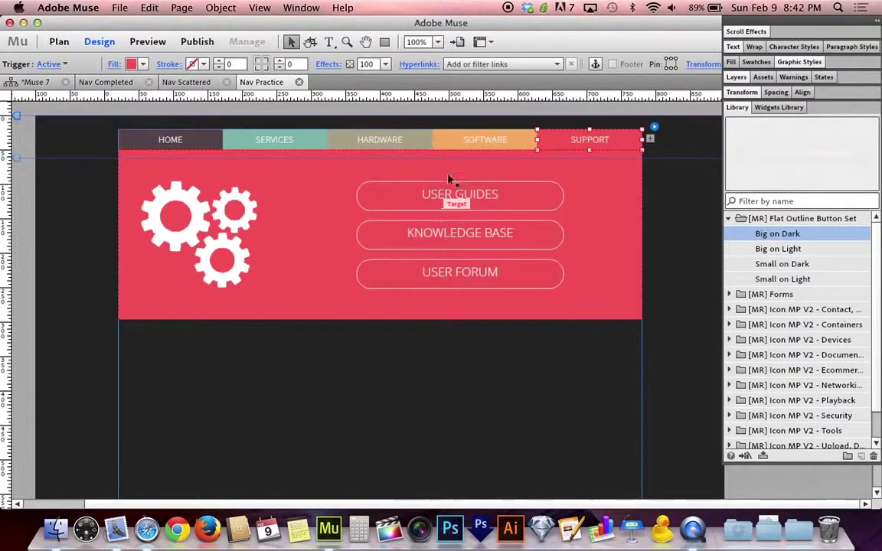
{"action": "left_click", "coordinate": [453, 145]}
{"action": "left_click", "coordinate": [403, 141]}
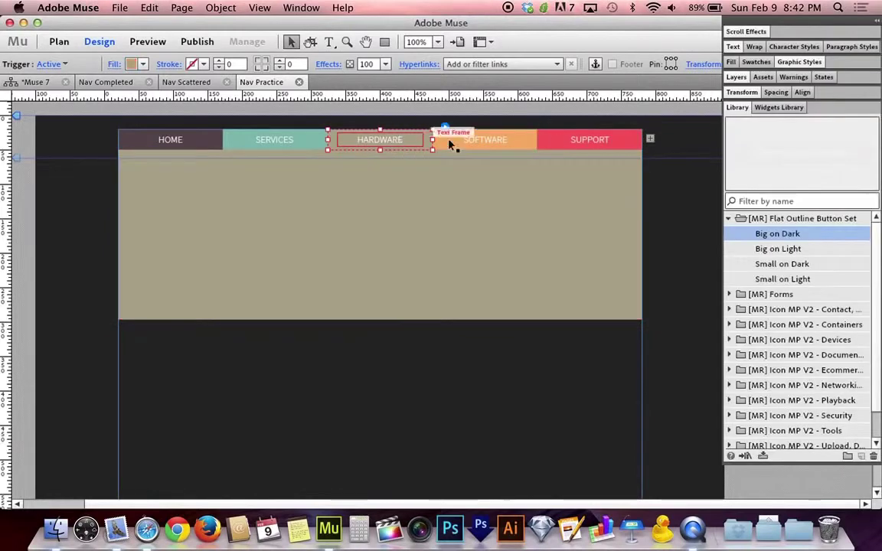
{"action": "left_click", "coordinate": [471, 146]}
{"action": "left_click", "coordinate": [564, 146]}
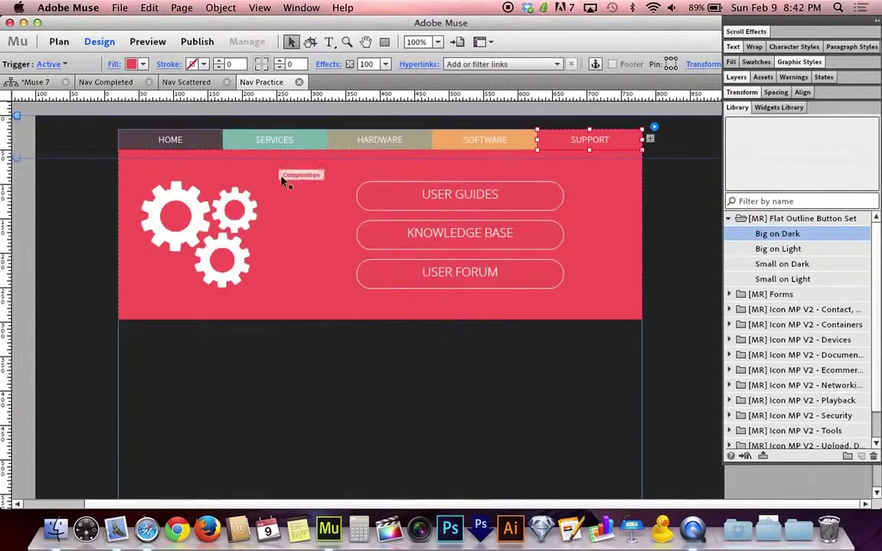
Step: Show the HOME trigger's panel and preview the document icons in the [MR] Icon MP V2 library for a suitable graphic
{"action": "left_click", "coordinate": [171, 134]}
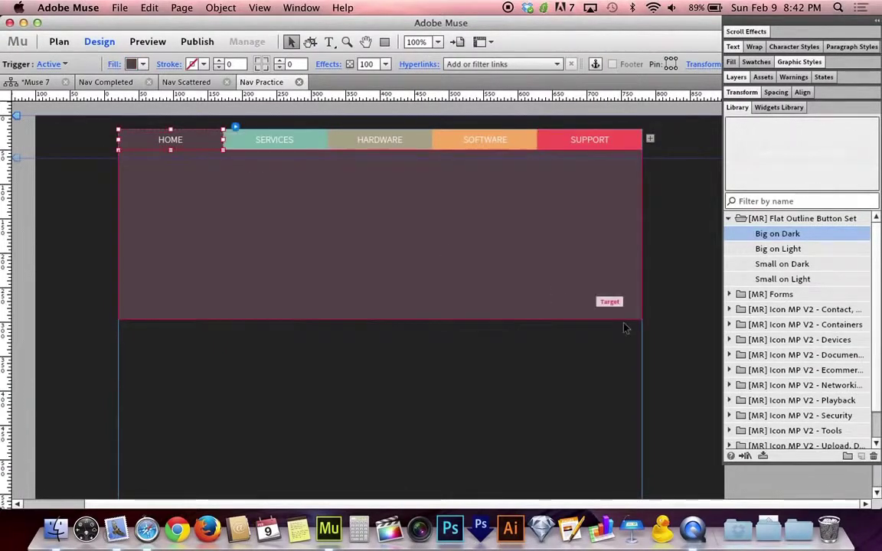
{"action": "left_click", "coordinate": [729, 219]}
{"action": "left_click", "coordinate": [730, 294]}
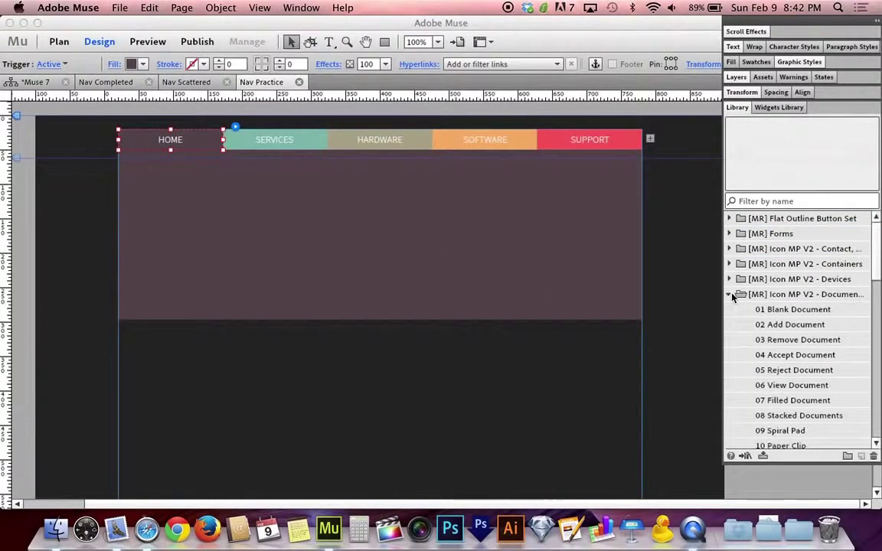
{"action": "left_click", "coordinate": [789, 310]}
{"action": "left_click", "coordinate": [793, 342]}
{"action": "left_click", "coordinate": [785, 404]}
{"action": "scroll", "coordinate": [785, 405], "scroll_direction": "down", "scroll_amount": 6}
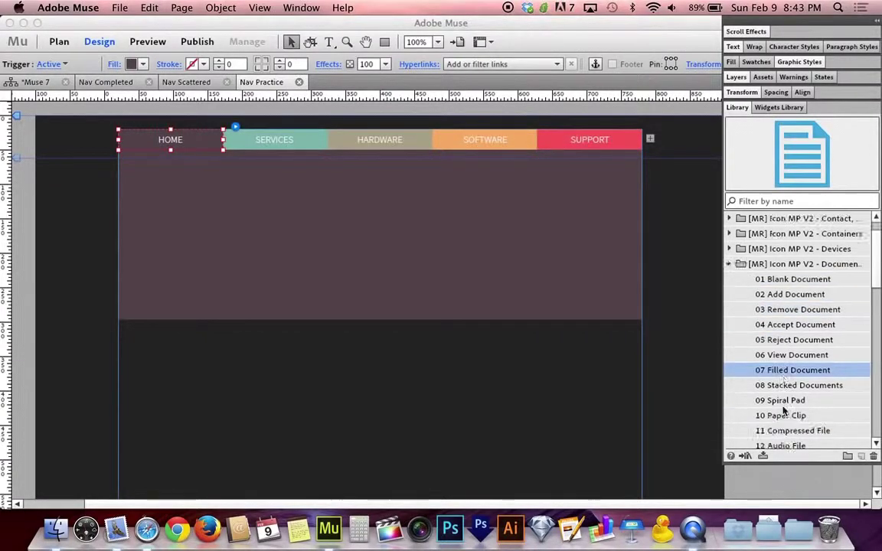
{"action": "left_click", "coordinate": [784, 404]}
{"action": "scroll", "coordinate": [784, 364], "scroll_direction": "up", "scroll_amount": 10}
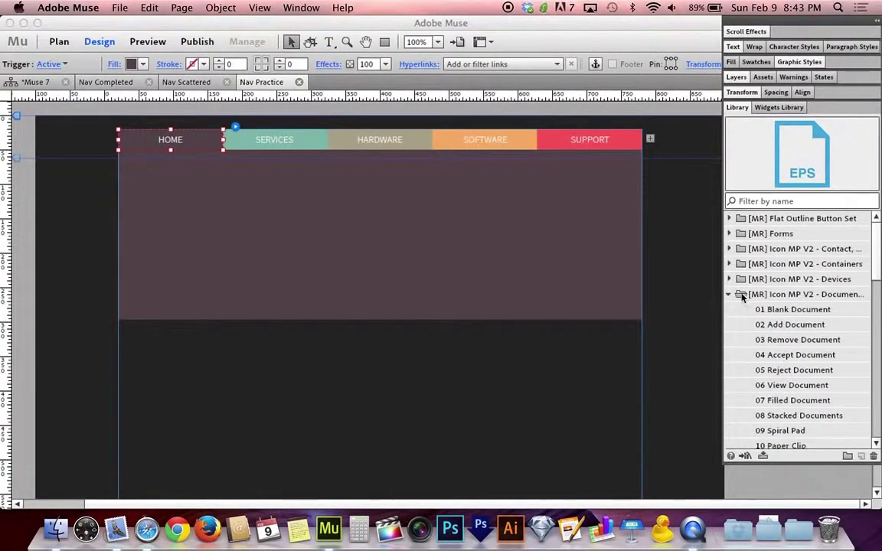
Step: Place the 33 House B Door icon from the [MR] Icon MP V2 contact folder in the HOME panel's left area and scale it down
{"action": "left_click", "coordinate": [730, 294]}
{"action": "left_click", "coordinate": [729, 249]}
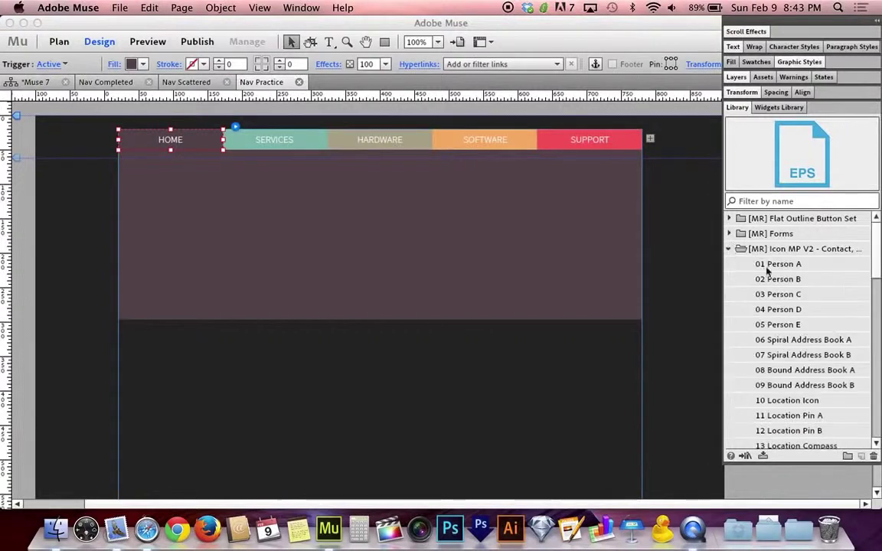
{"action": "scroll", "coordinate": [789, 291], "scroll_direction": "down", "scroll_amount": 10}
{"action": "left_click", "coordinate": [789, 310]}
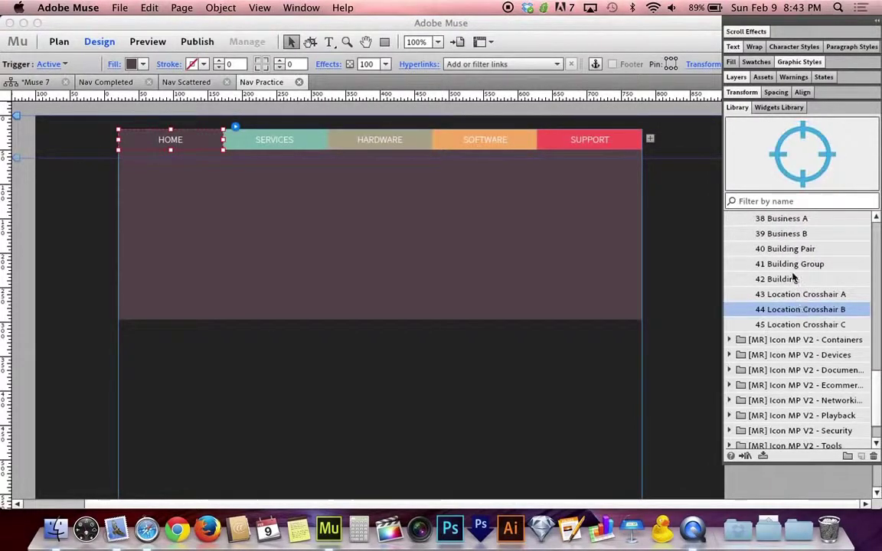
{"action": "left_click", "coordinate": [787, 248]}
{"action": "scroll", "coordinate": [793, 247], "scroll_direction": "up", "scroll_amount": 3}
{"action": "left_click", "coordinate": [793, 248]}
{"action": "scroll", "coordinate": [793, 253], "scroll_direction": "up", "scroll_amount": 2}
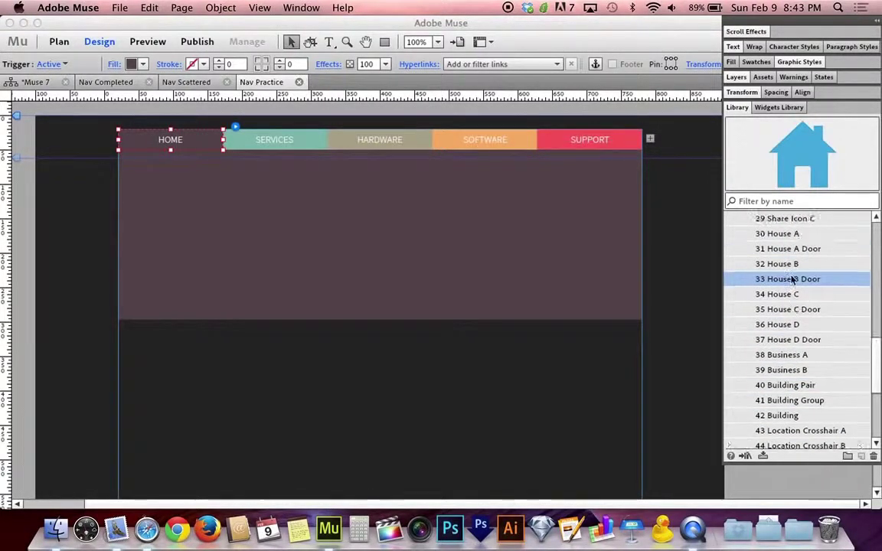
{"action": "left_click_drag", "start_coordinate": [790, 279], "coordinate": [175, 183]}
{"action": "left_click_drag", "start_coordinate": [347, 348], "coordinate": [256, 267]}
{"action": "left_click_drag", "start_coordinate": [218, 208], "coordinate": [197, 232]}
{"action": "left_click", "coordinate": [294, 408]}
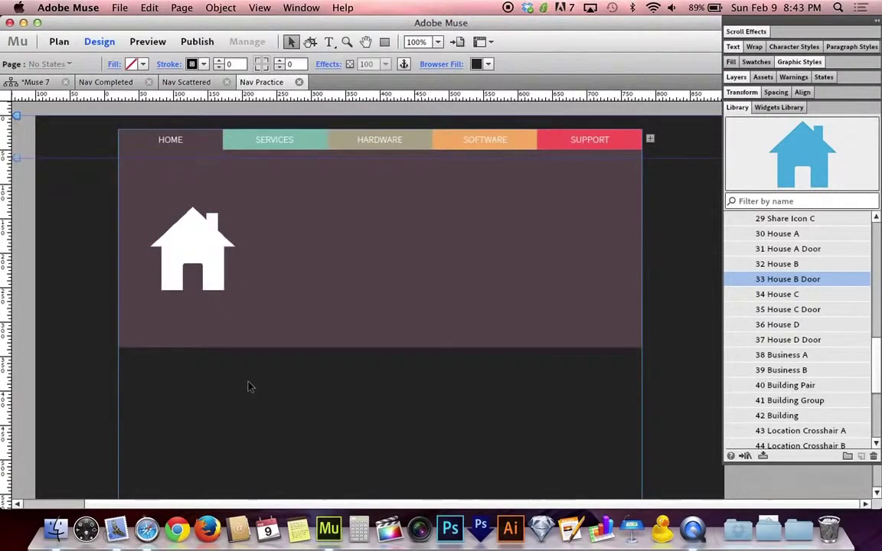
Step: Preview the Nav Practice page in Safari and check the drop-down panels of the HOME through SUPPORT triggers
{"action": "key", "text": "super+shift+e"}
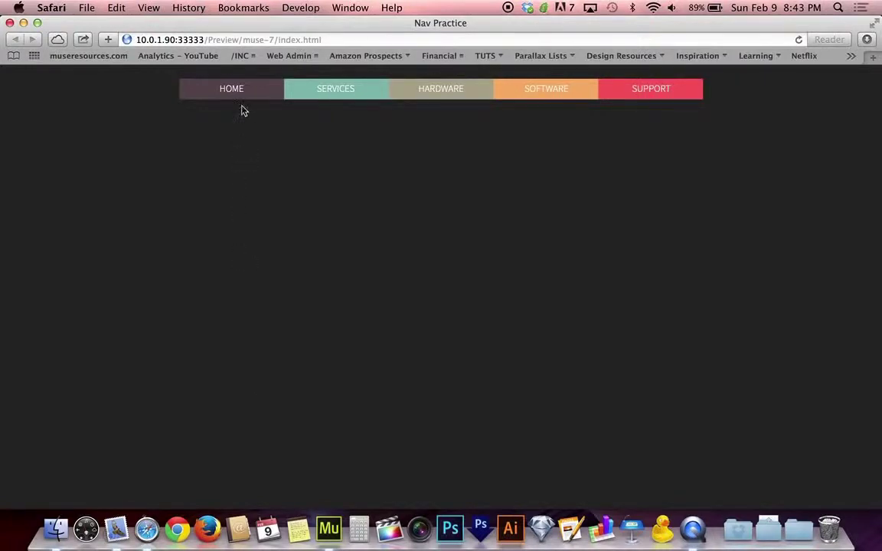
{"action": "mouse_move", "coordinate": [241, 96]}
{"action": "mouse_move", "coordinate": [660, 96]}
Step: View the Icon Megapack page in the Graphics section of museresources.com, close the browser window and return to Adobe Muse
{"action": "left_click", "coordinate": [119, 56]}
{"action": "mouse_move", "coordinate": [302, 147]}
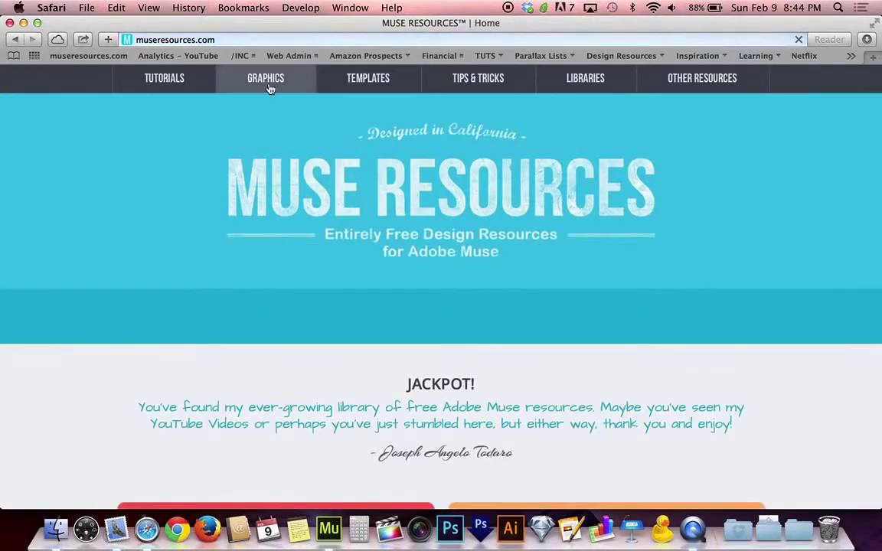
{"action": "left_click", "coordinate": [269, 87]}
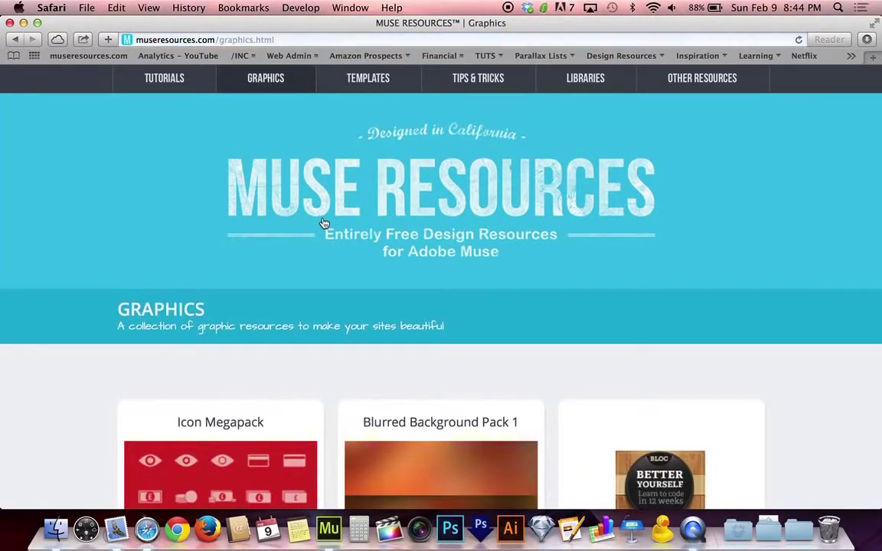
{"action": "scroll", "coordinate": [322, 222], "scroll_direction": "down", "scroll_amount": 1}
{"action": "scroll", "coordinate": [322, 222], "scroll_direction": "down", "scroll_amount": 3}
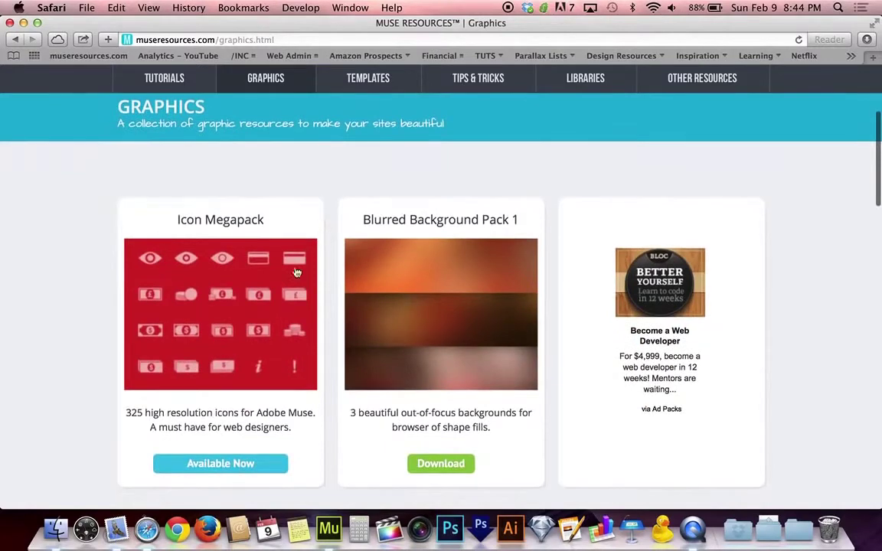
{"action": "left_click", "coordinate": [215, 307]}
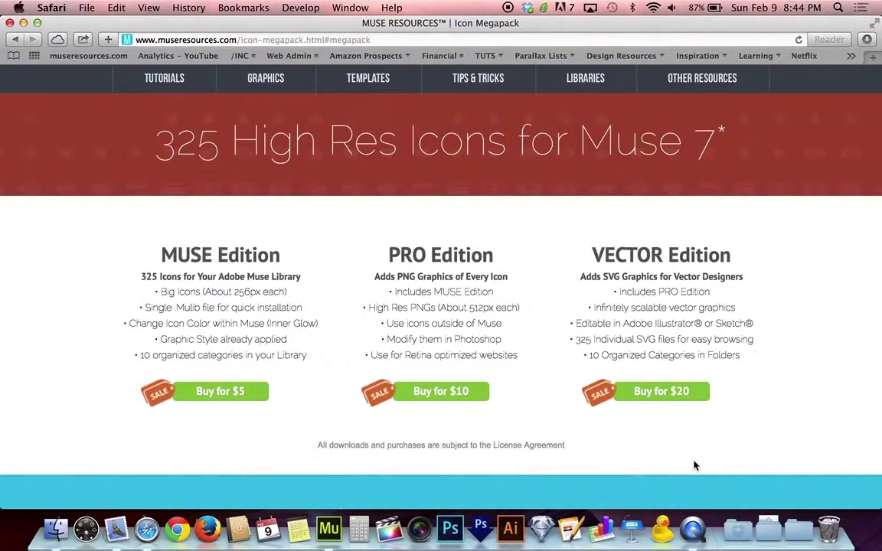
{"action": "key", "text": "super+w"}
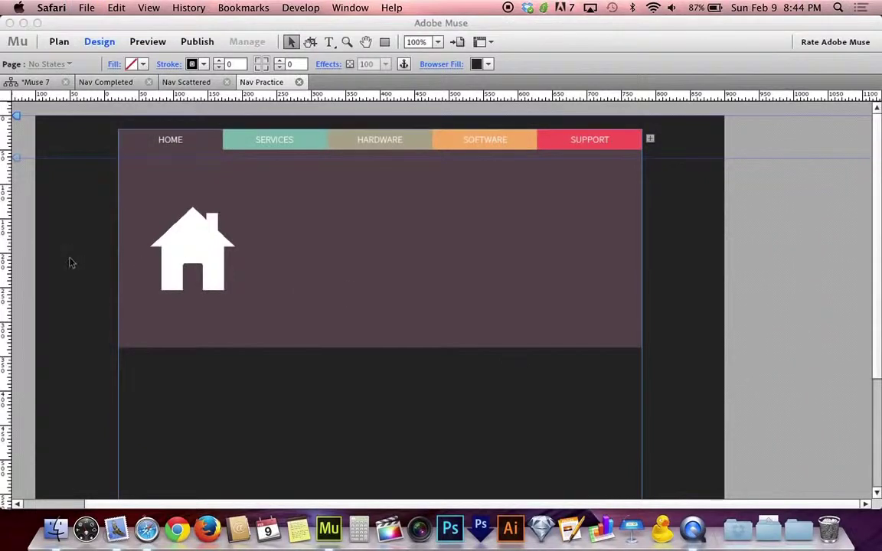
{"action": "left_click", "coordinate": [69, 262]}
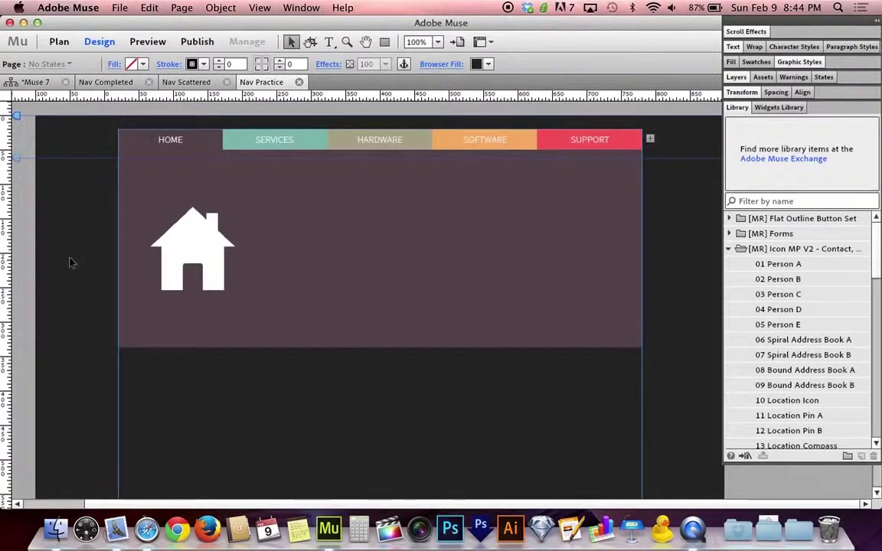